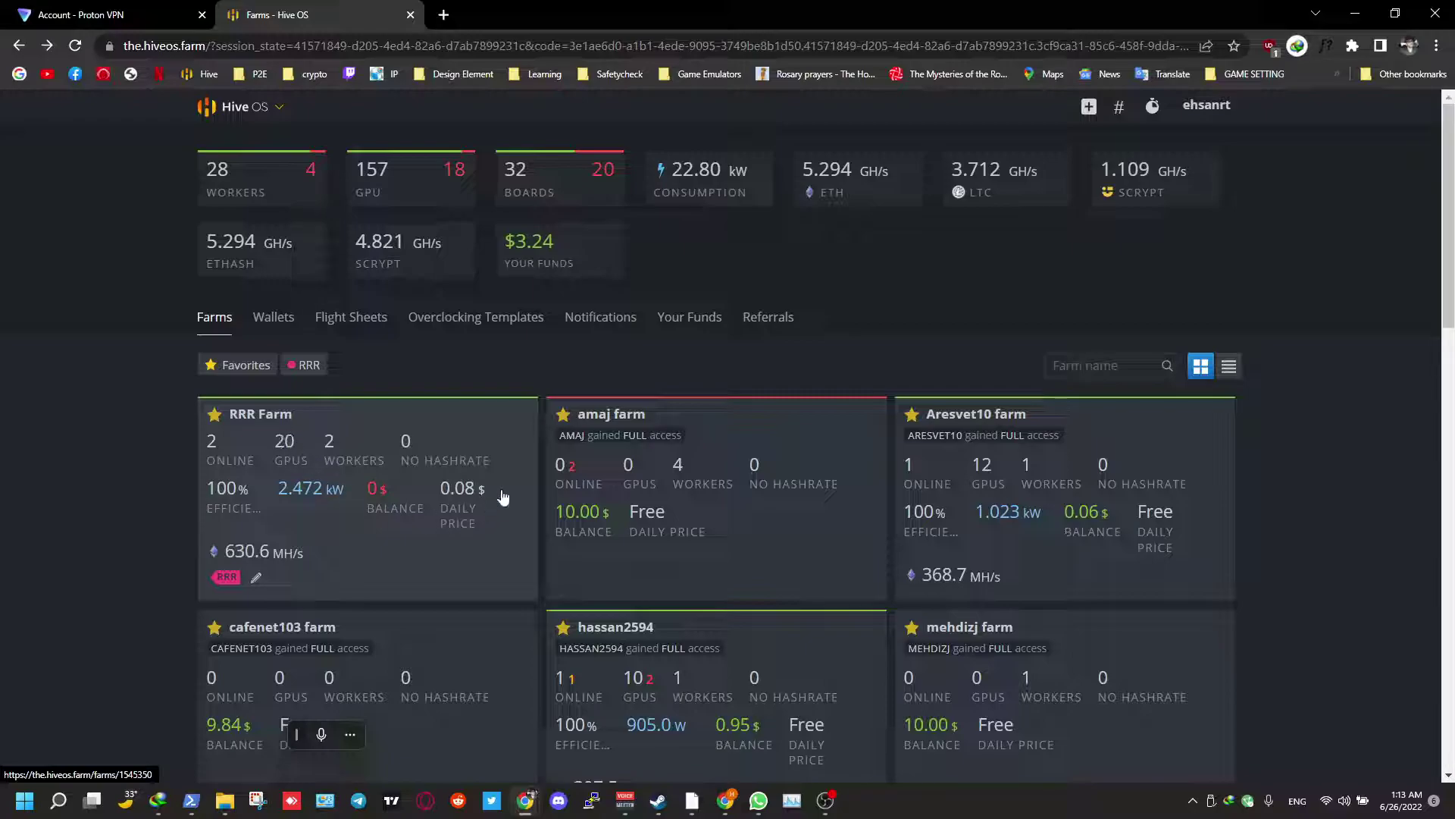
Open worker M's details in RRR Farm and copy its Remote IP address.
click(284, 434)
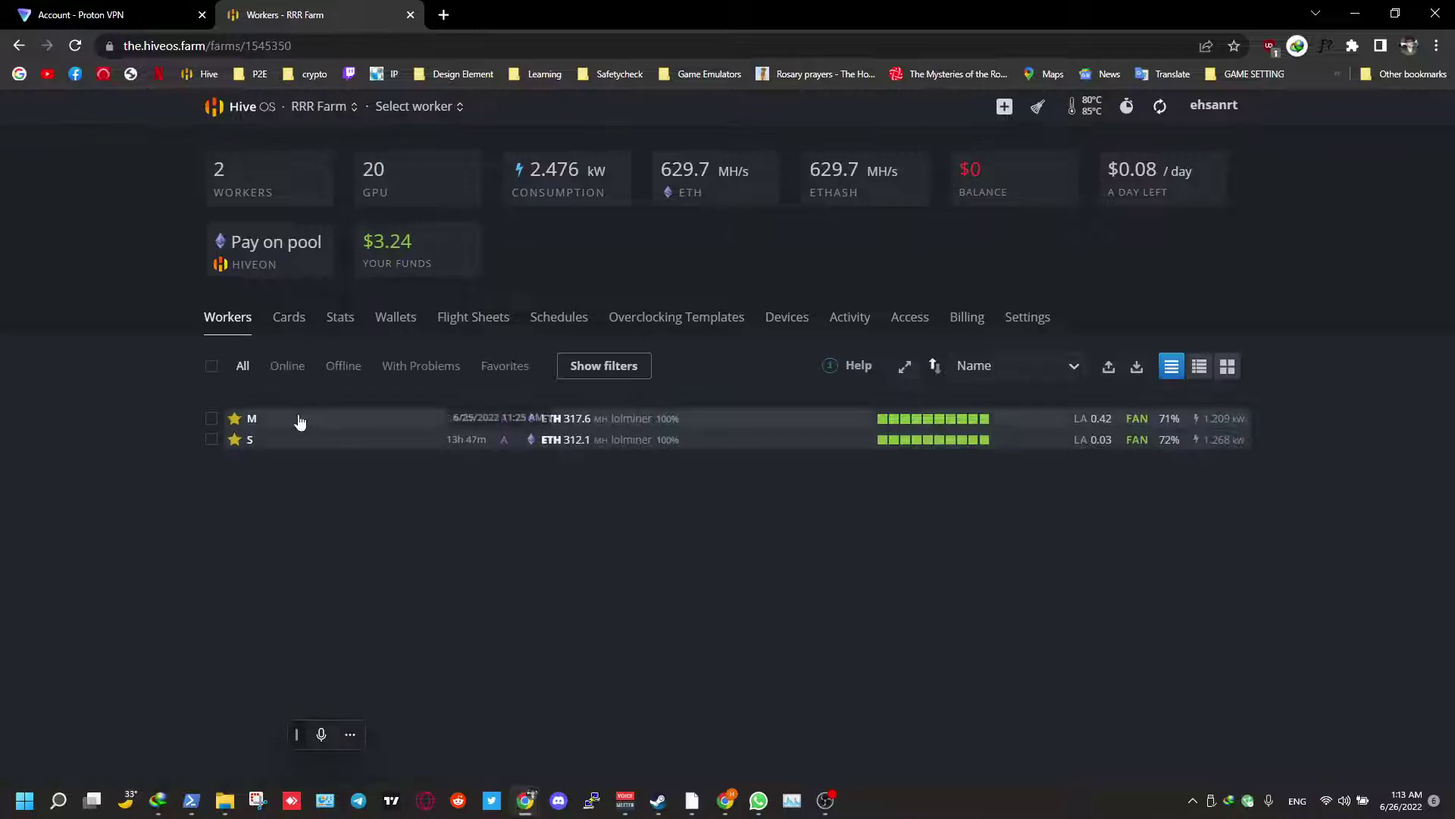
click(256, 422)
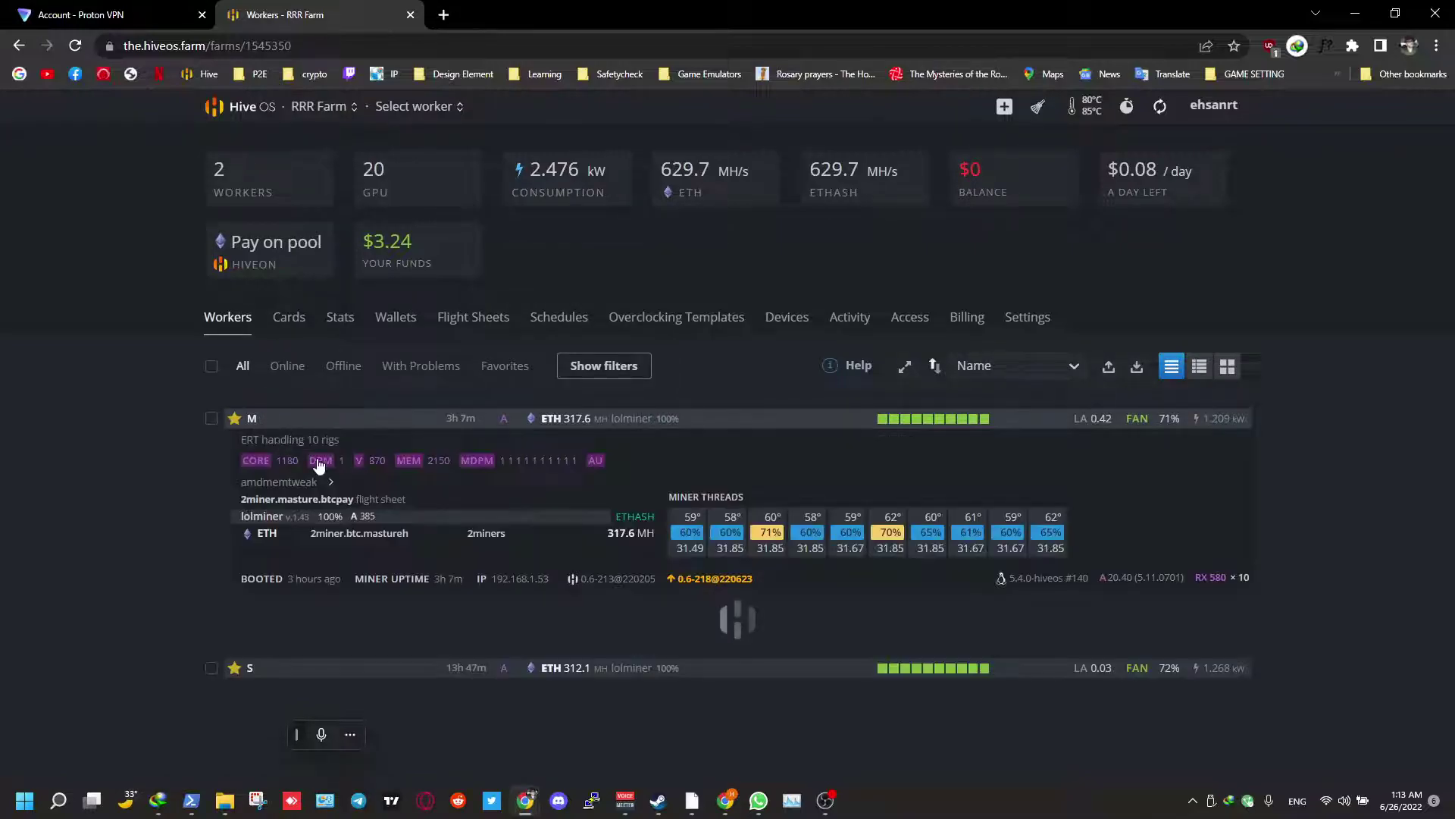
click(250, 419)
scroll(848, 523, down, 5)
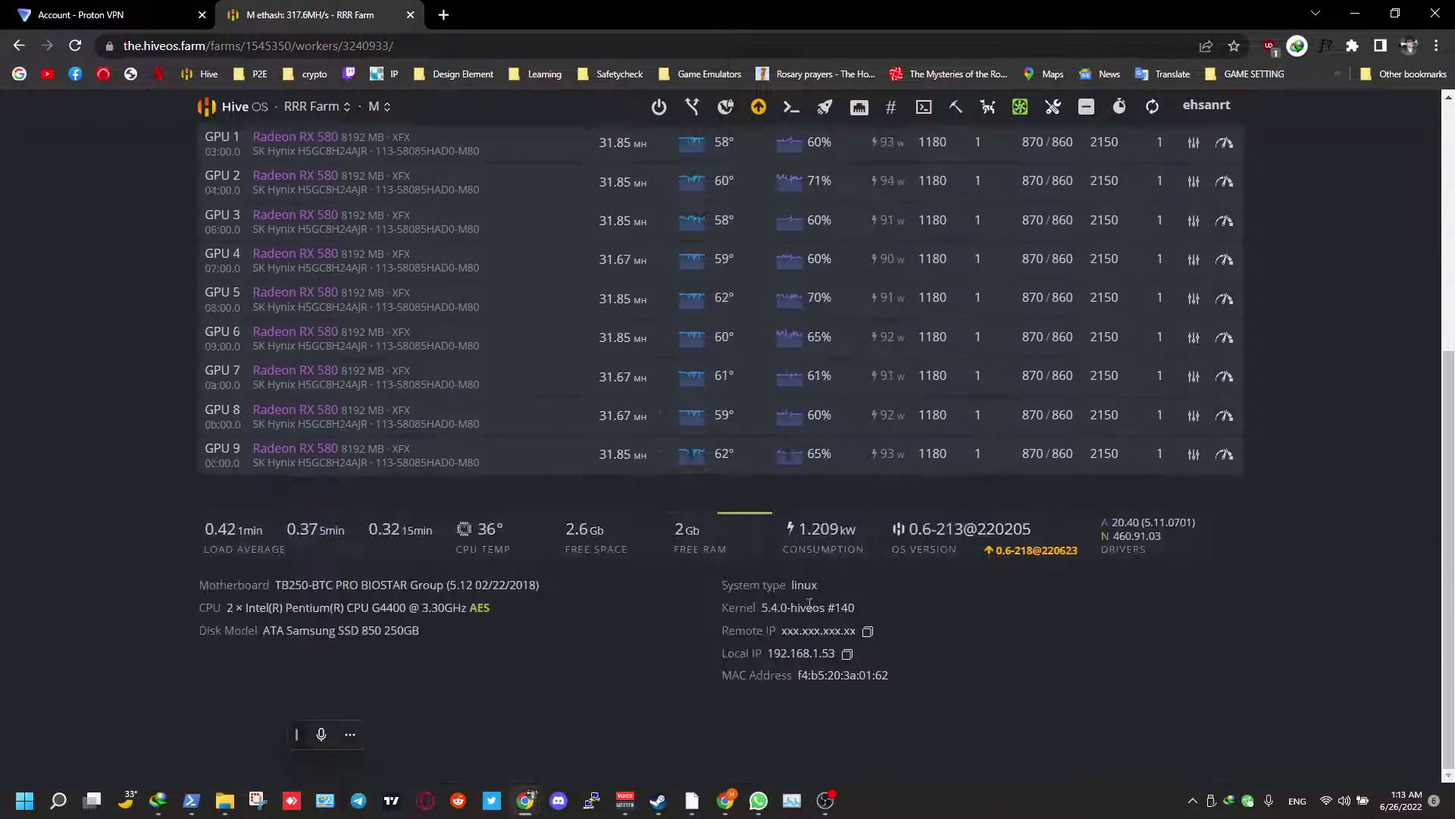
mouse_move(787, 633)
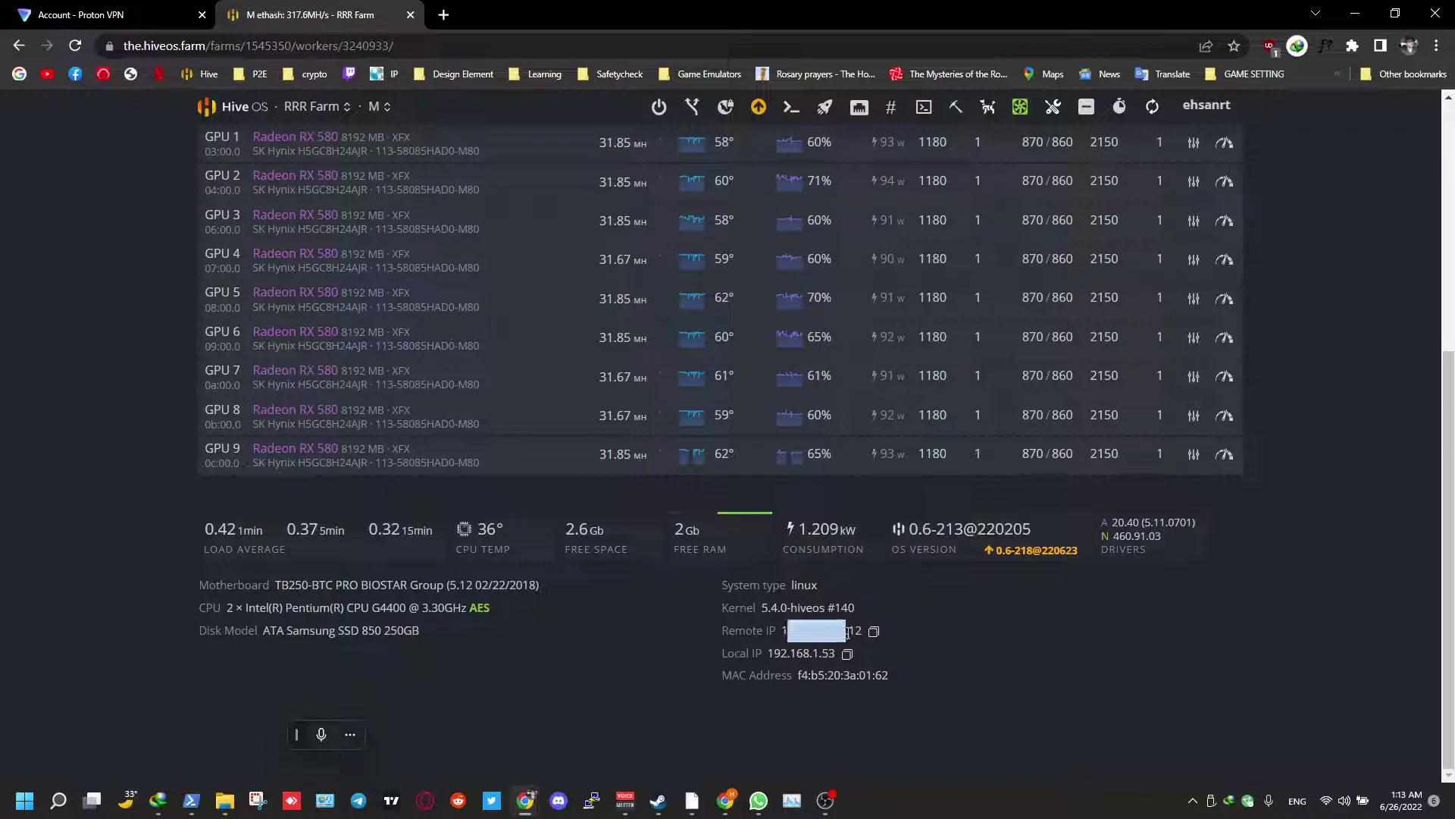
click(873, 631)
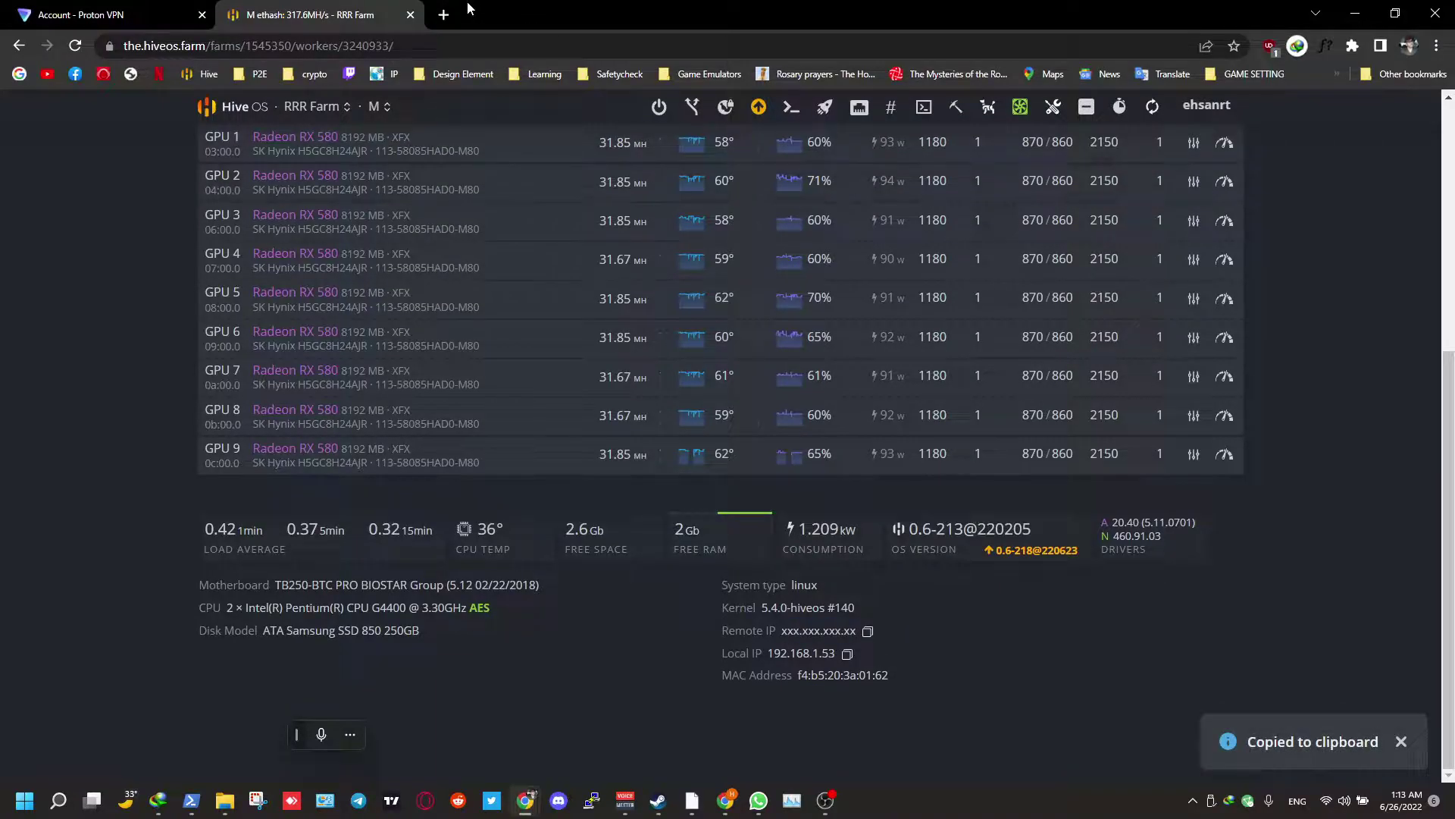
Search 'who is' with the rig's IP and confirm on ipinfo.io that it's registered in Iran.
click(443, 14)
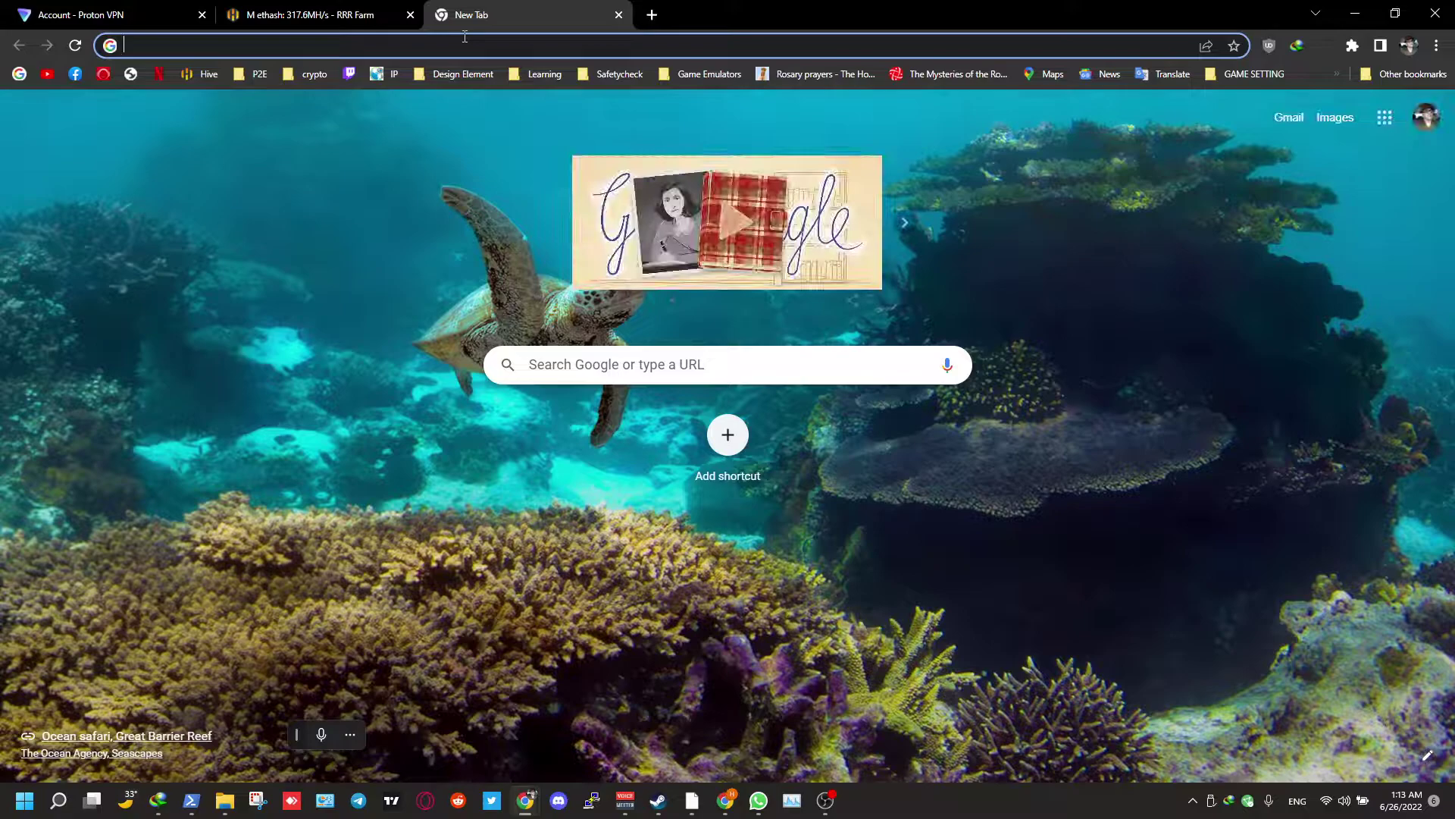
text(who is)
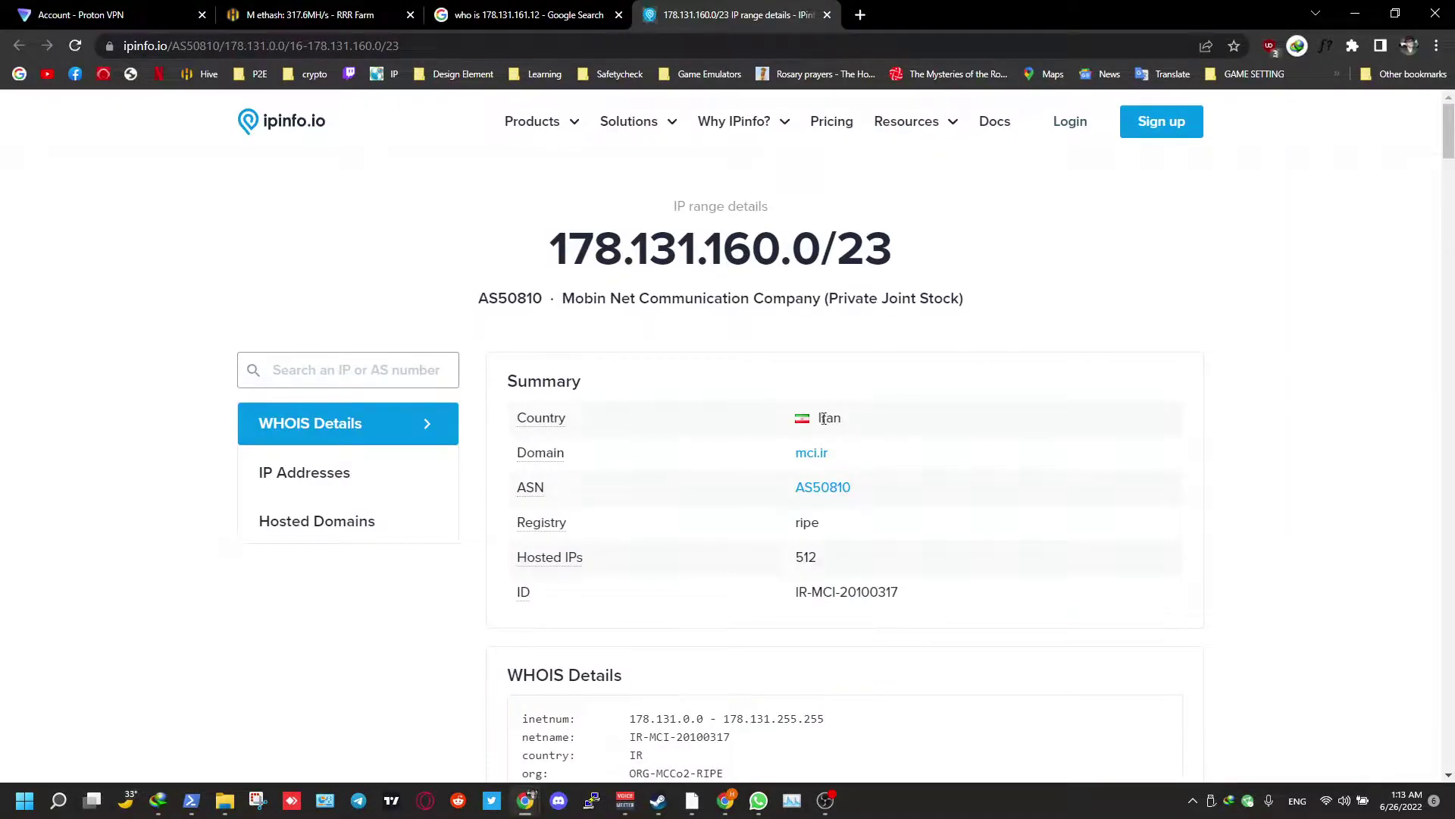
double_click(829, 418)
click(713, 418)
Copy the OpenVPN / IKEv2 username and paste it into a new Notepad note.
click(91, 15)
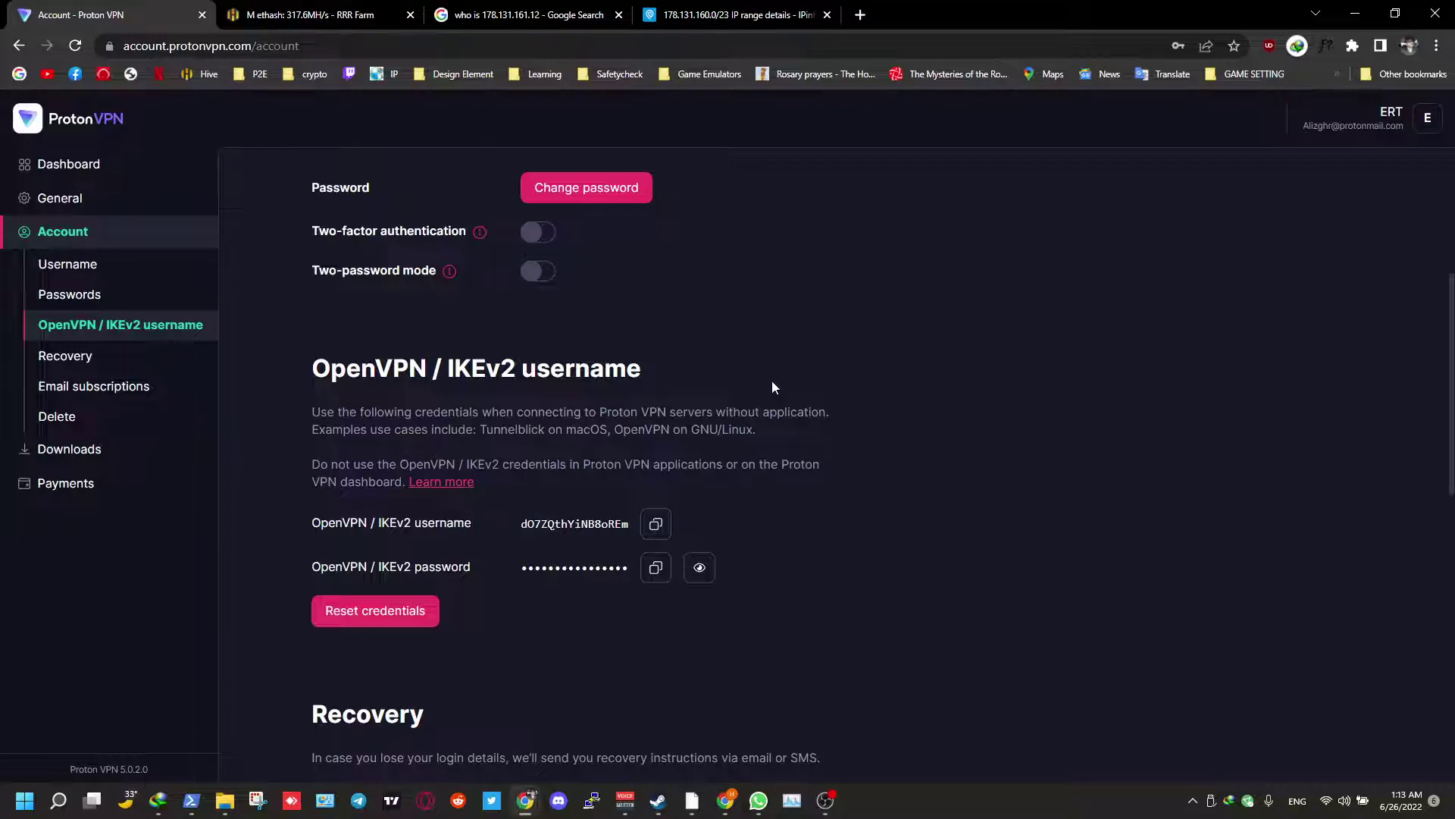
click(658, 527)
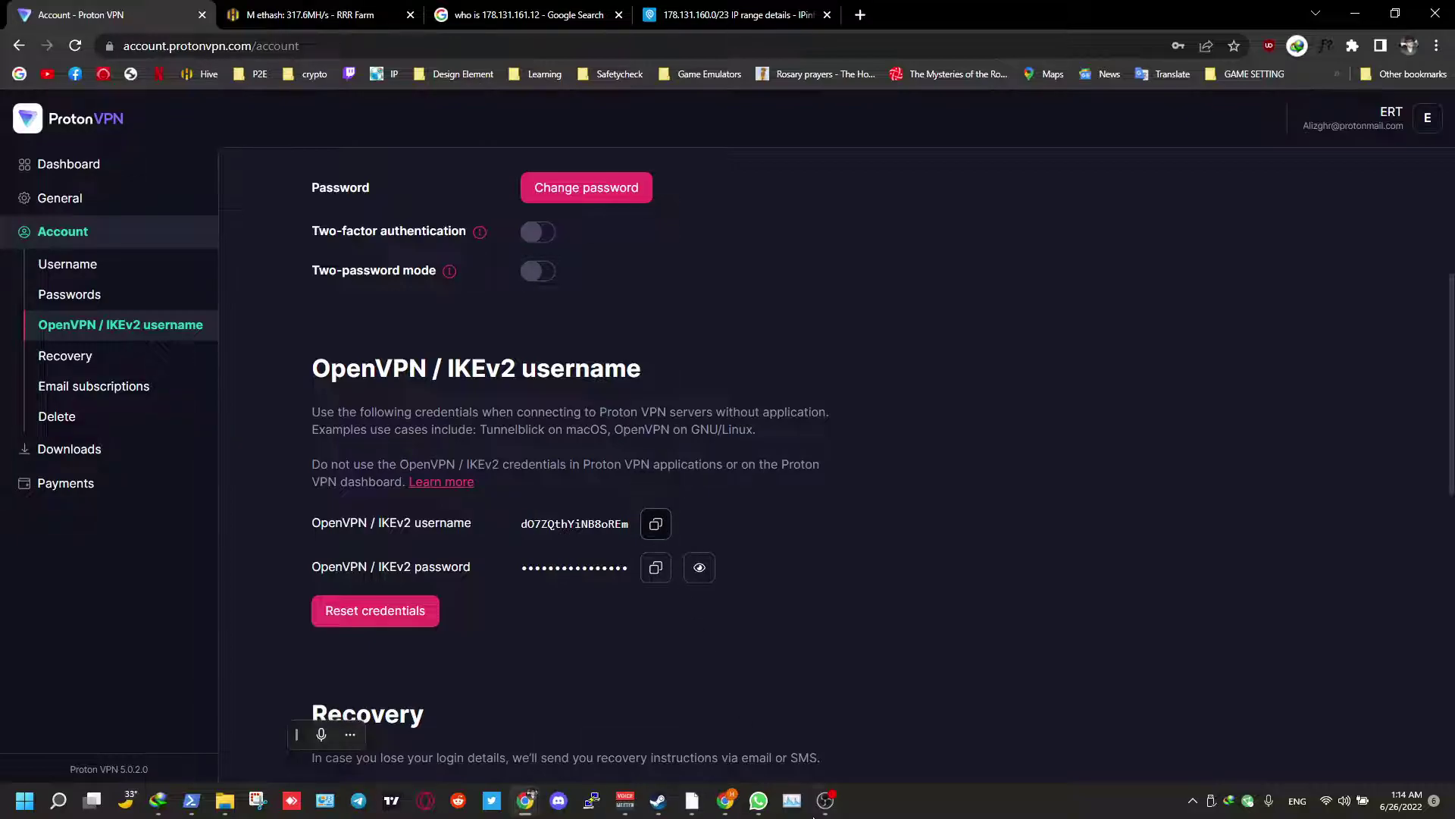
key(super)
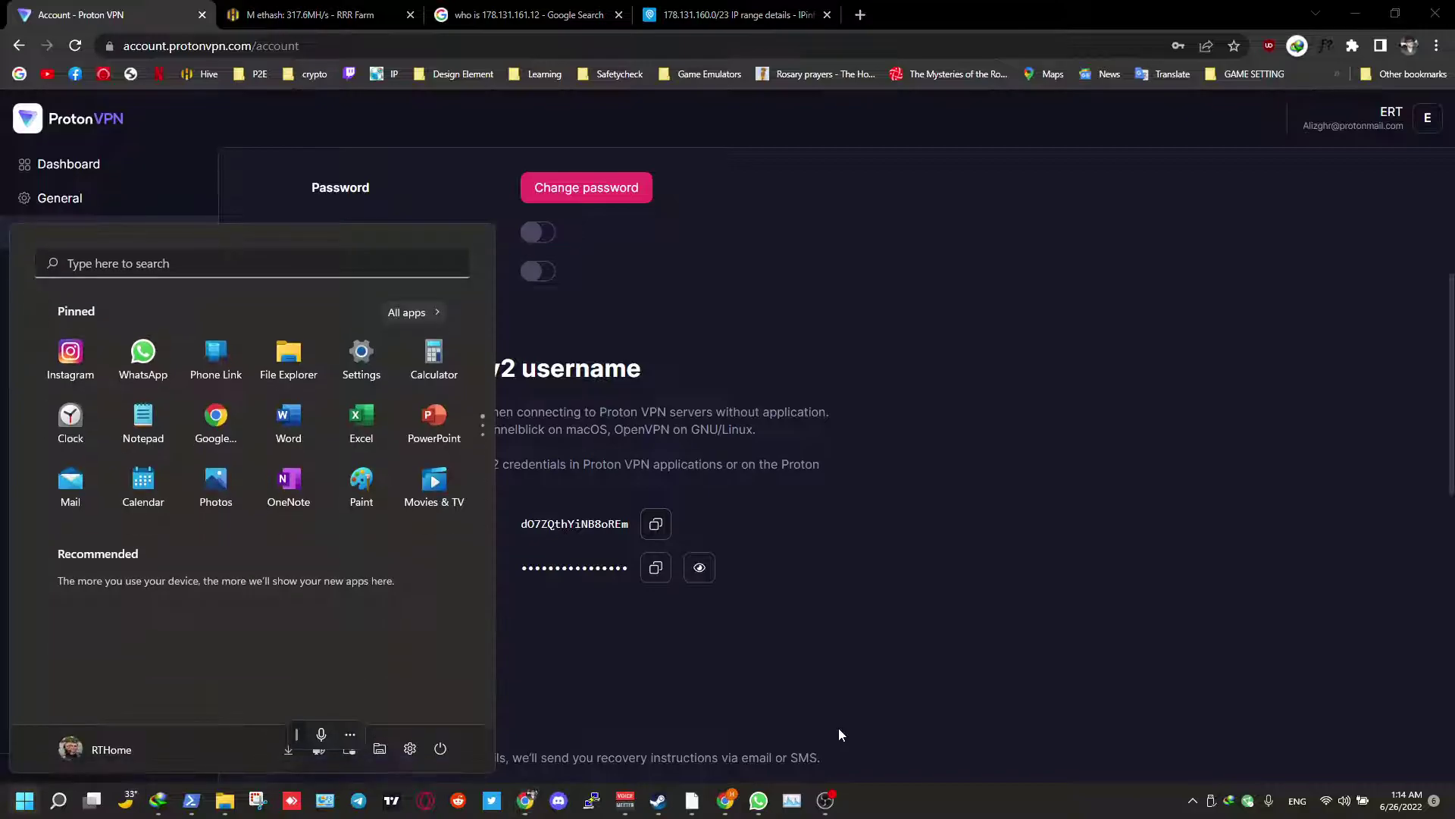
text(notepad)
key(Return)
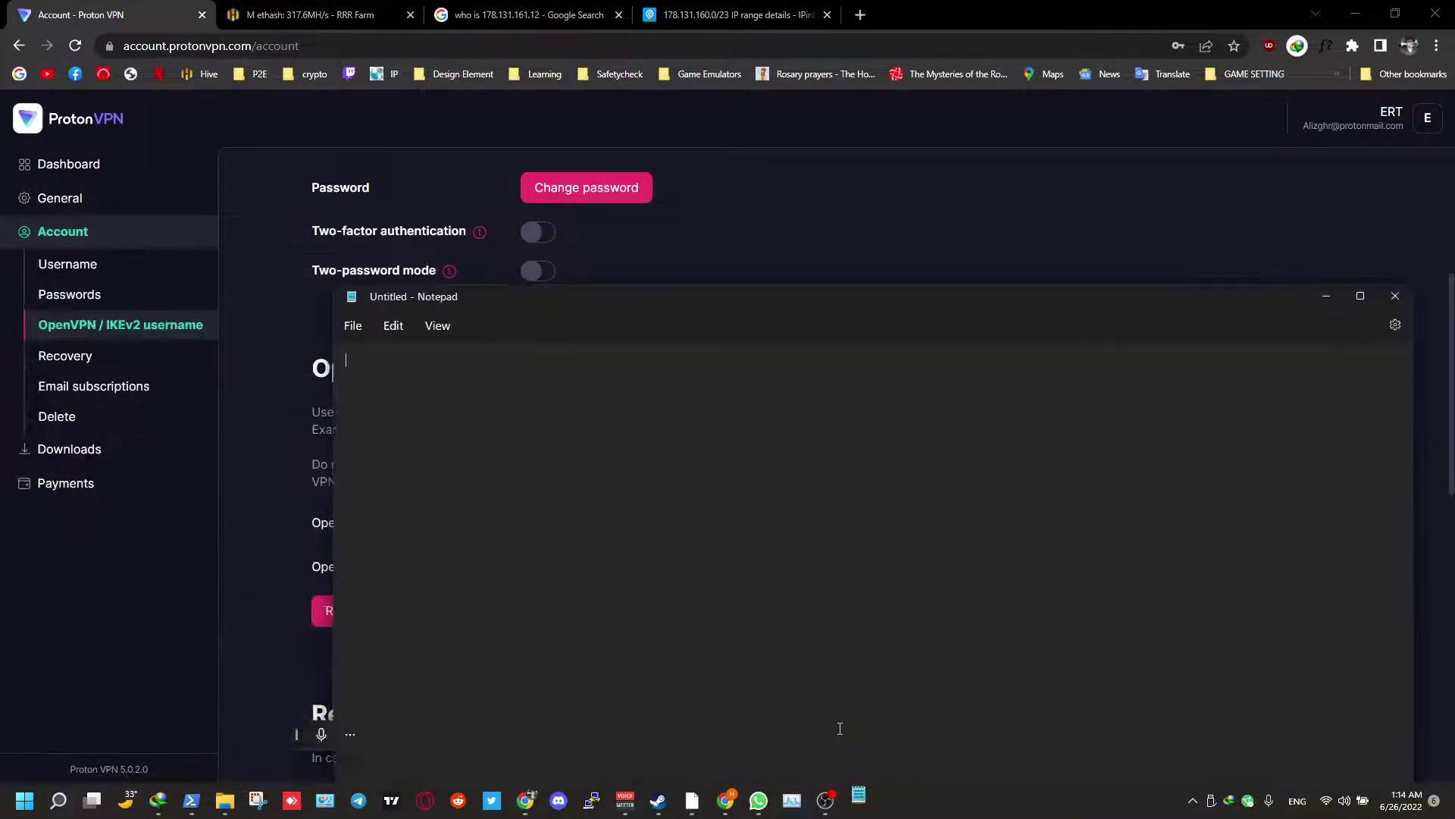
key(ctrl+v)
Add the OpenVPN / IKEv2 password on the second line of the note.
key(alt+Tab)
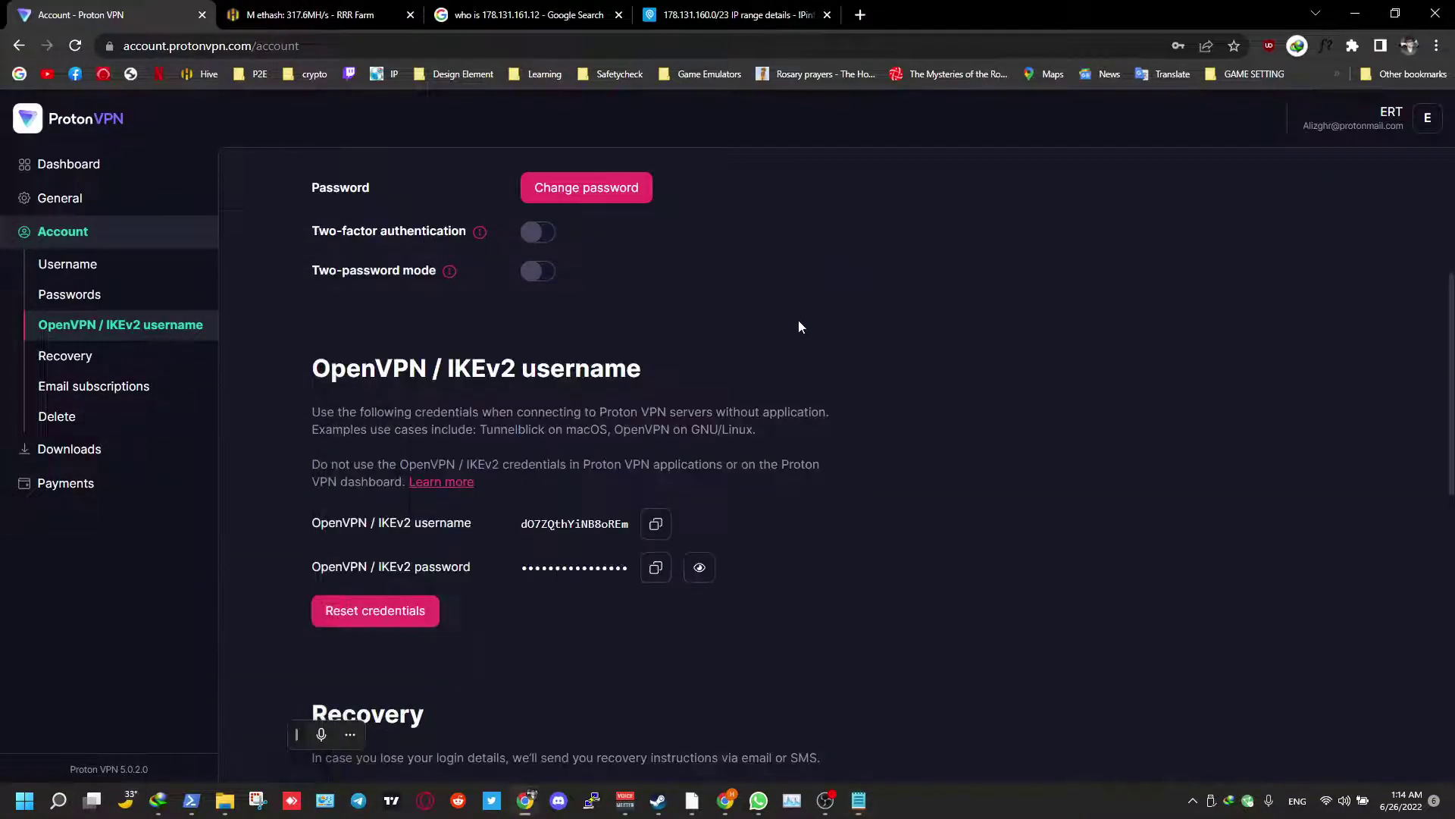
click(657, 576)
key(alt+Tab)
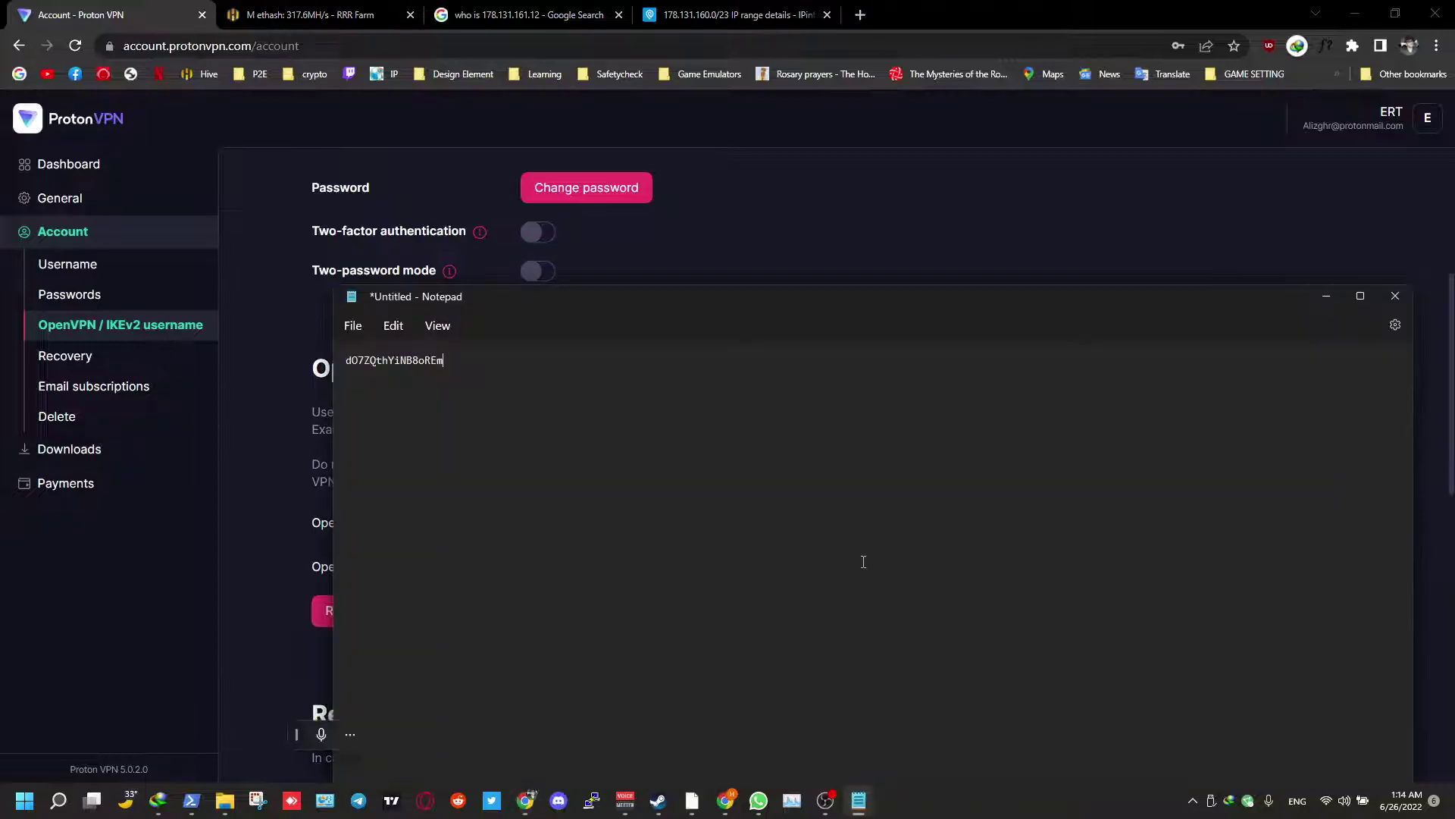
key(Return)
key(ctrl+v)
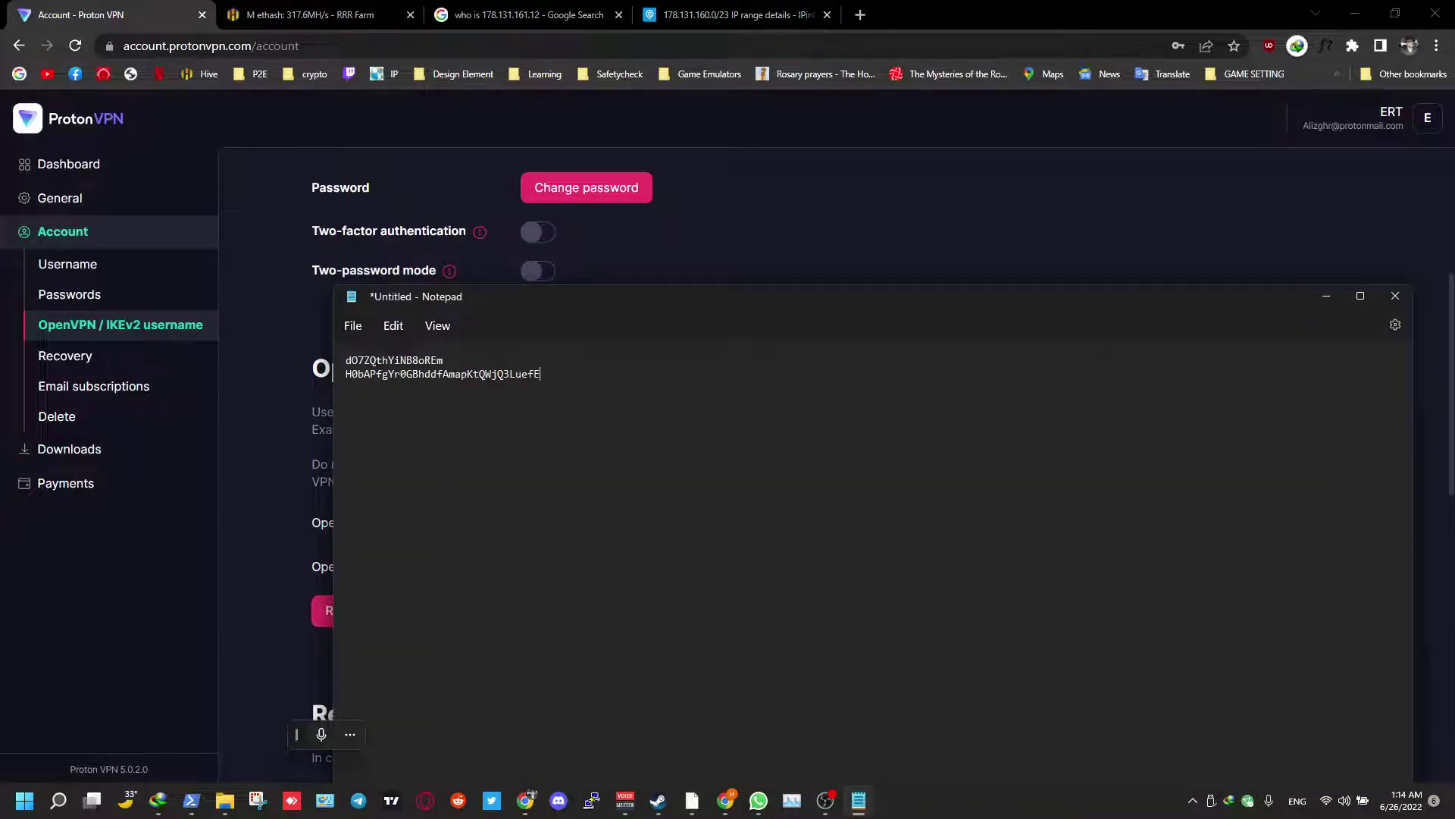
Open Proton VPN Downloads and scroll to the OpenVPN configuration country list.
click(84, 449)
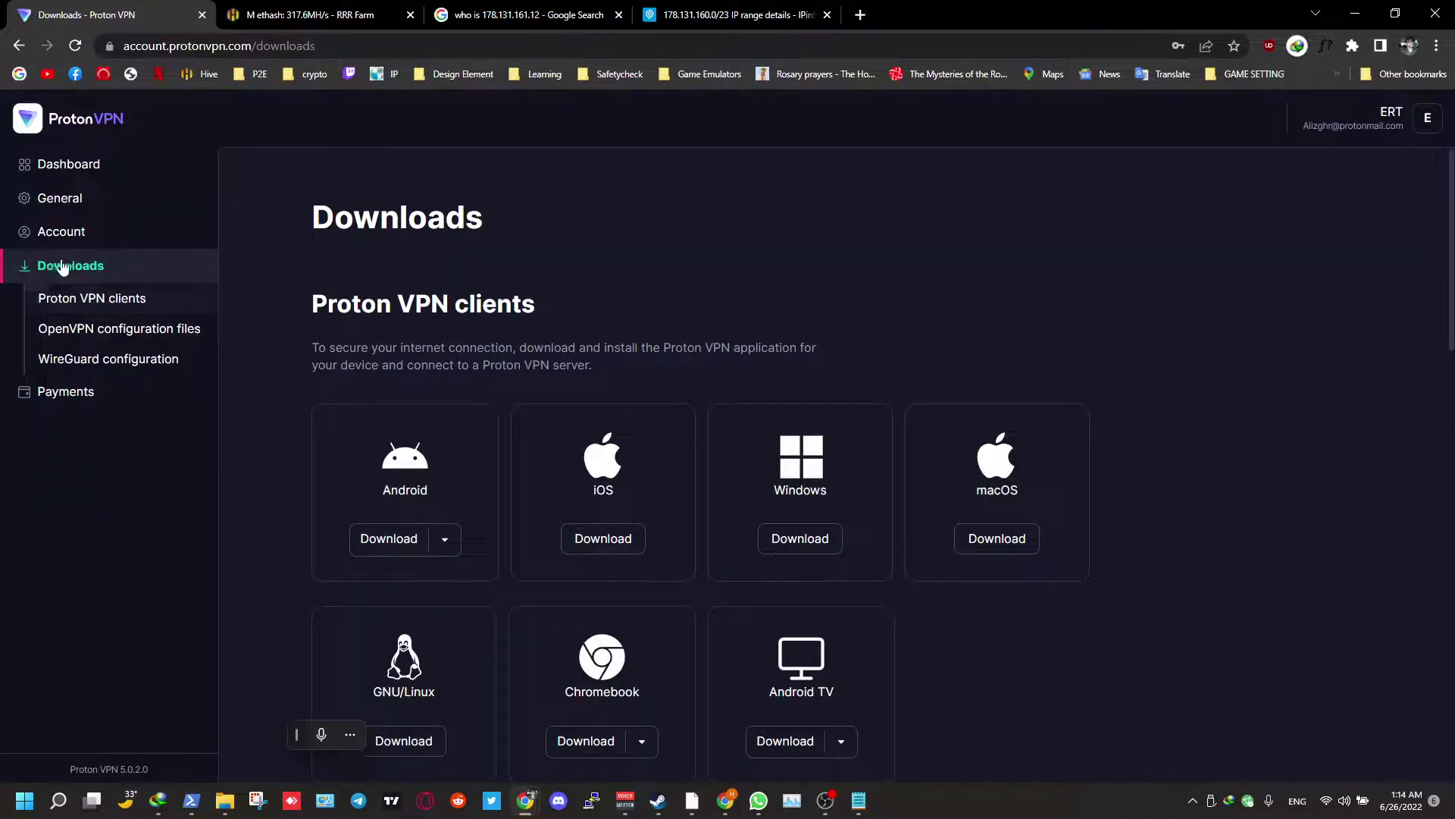
scroll(741, 406, down, 15)
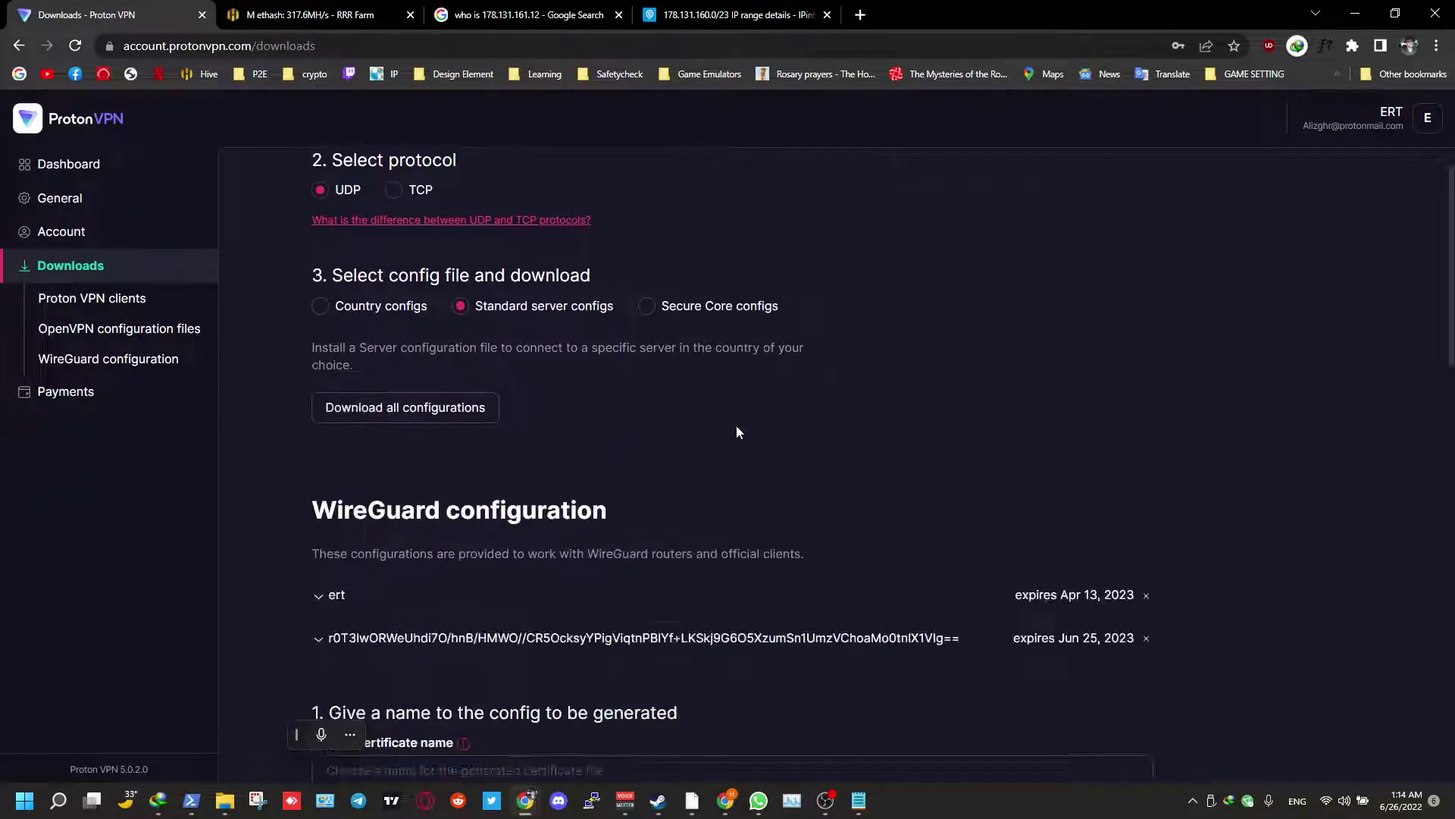
scroll(736, 426, down, 3)
scroll(735, 448, up, 20)
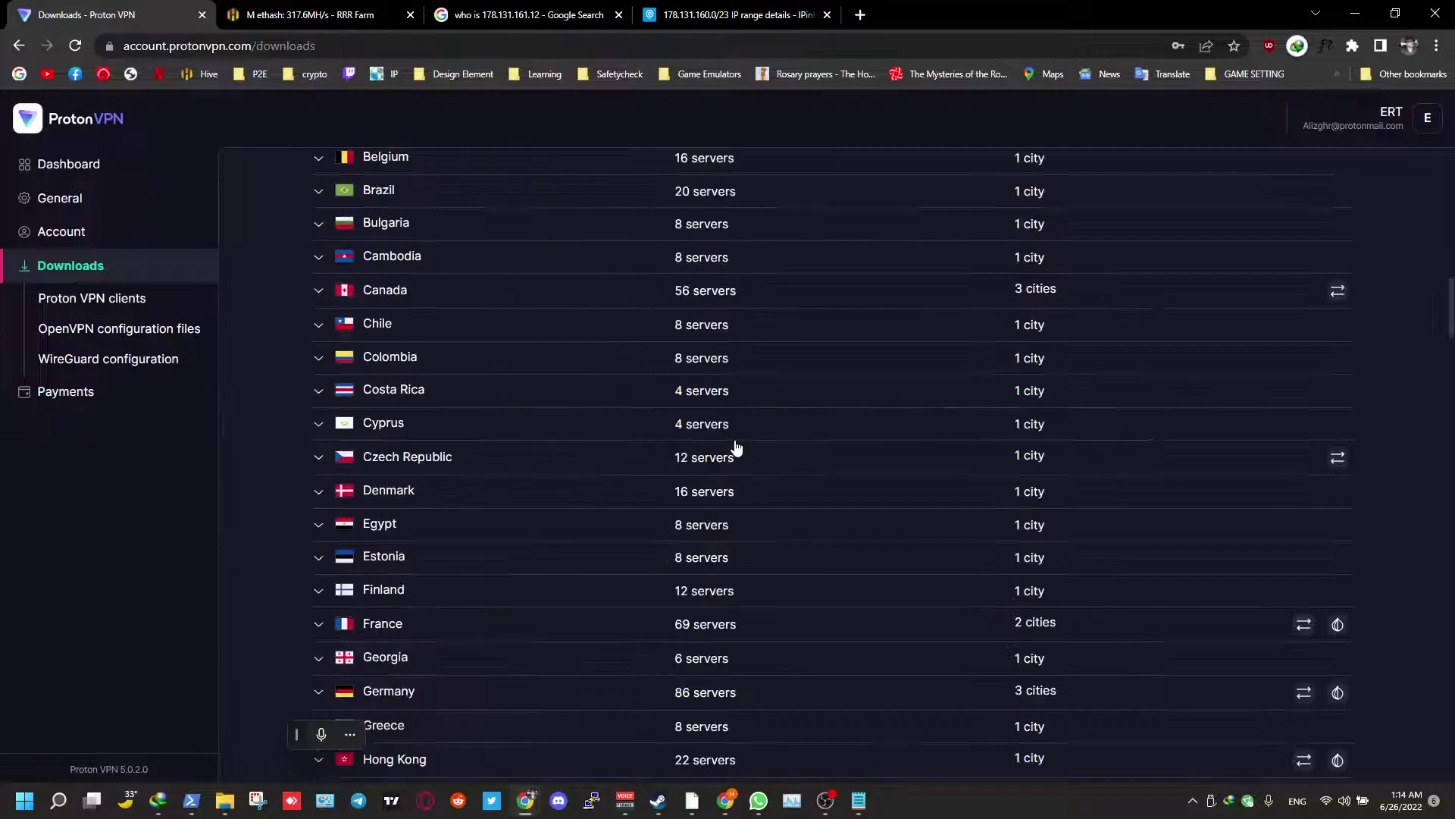
scroll(741, 481, up, 5)
scroll(743, 482, down, 3)
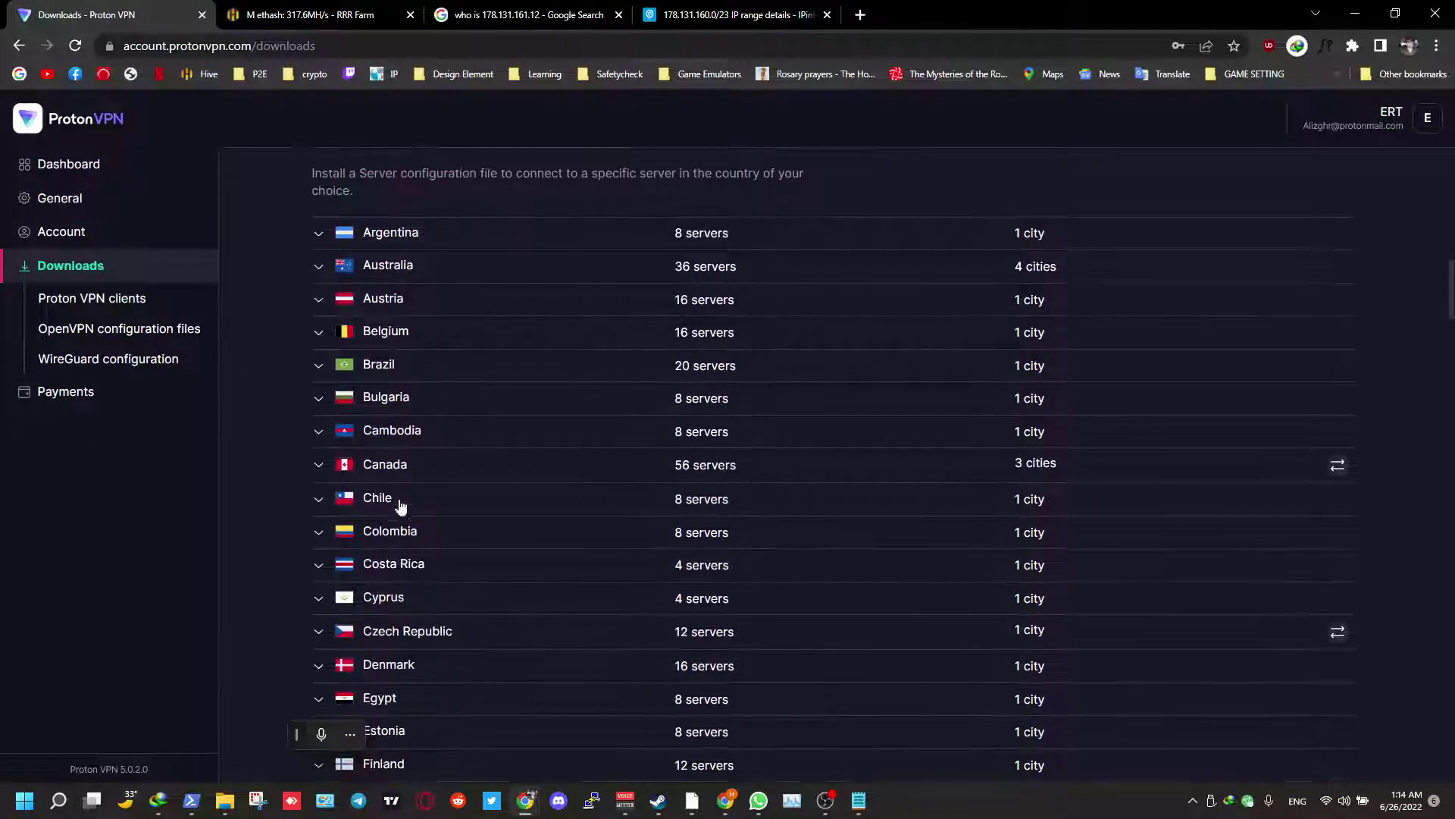
scroll(452, 530, down, 4)
scroll(449, 527, down, 6)
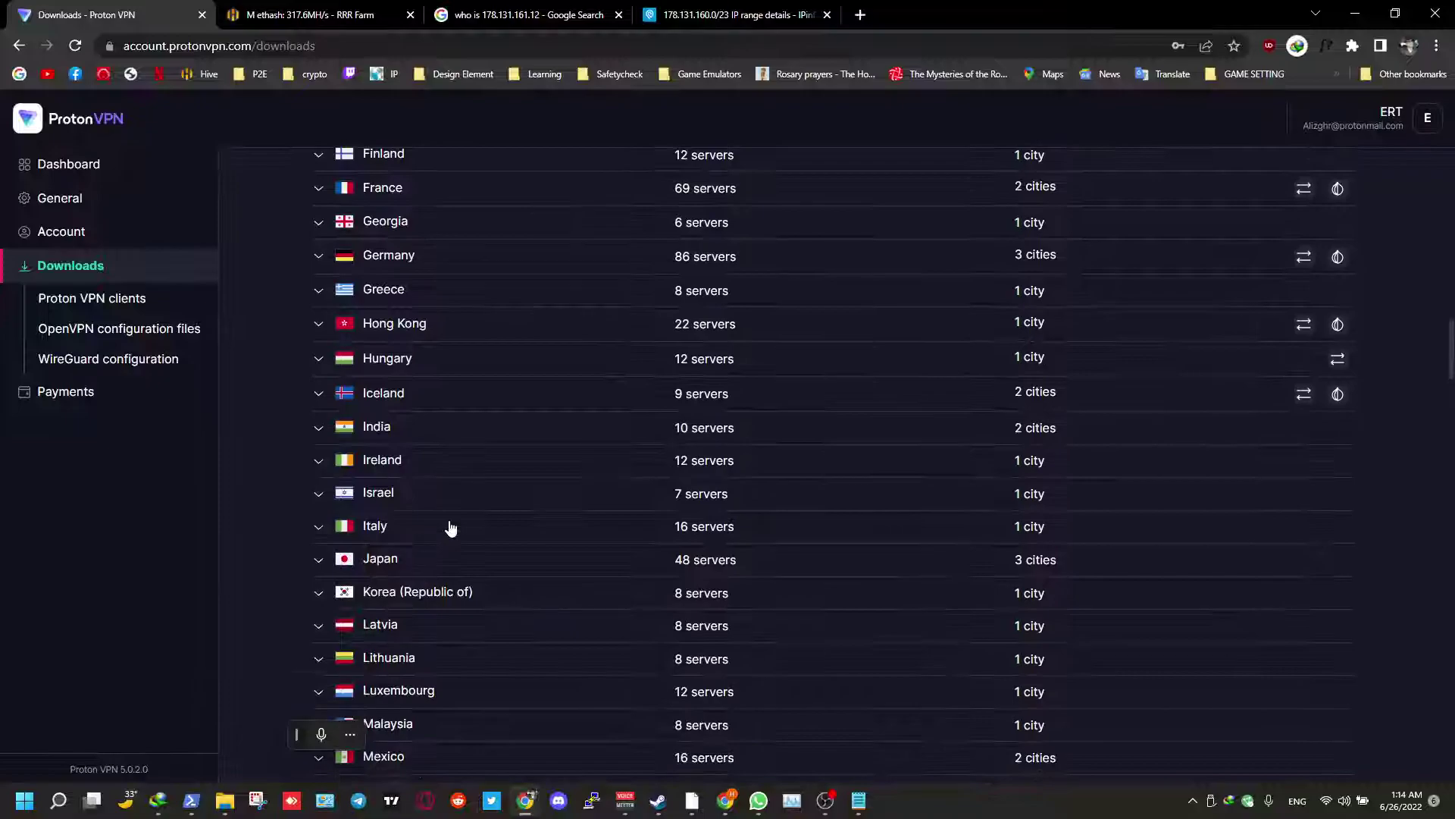
scroll(401, 603, down, 3)
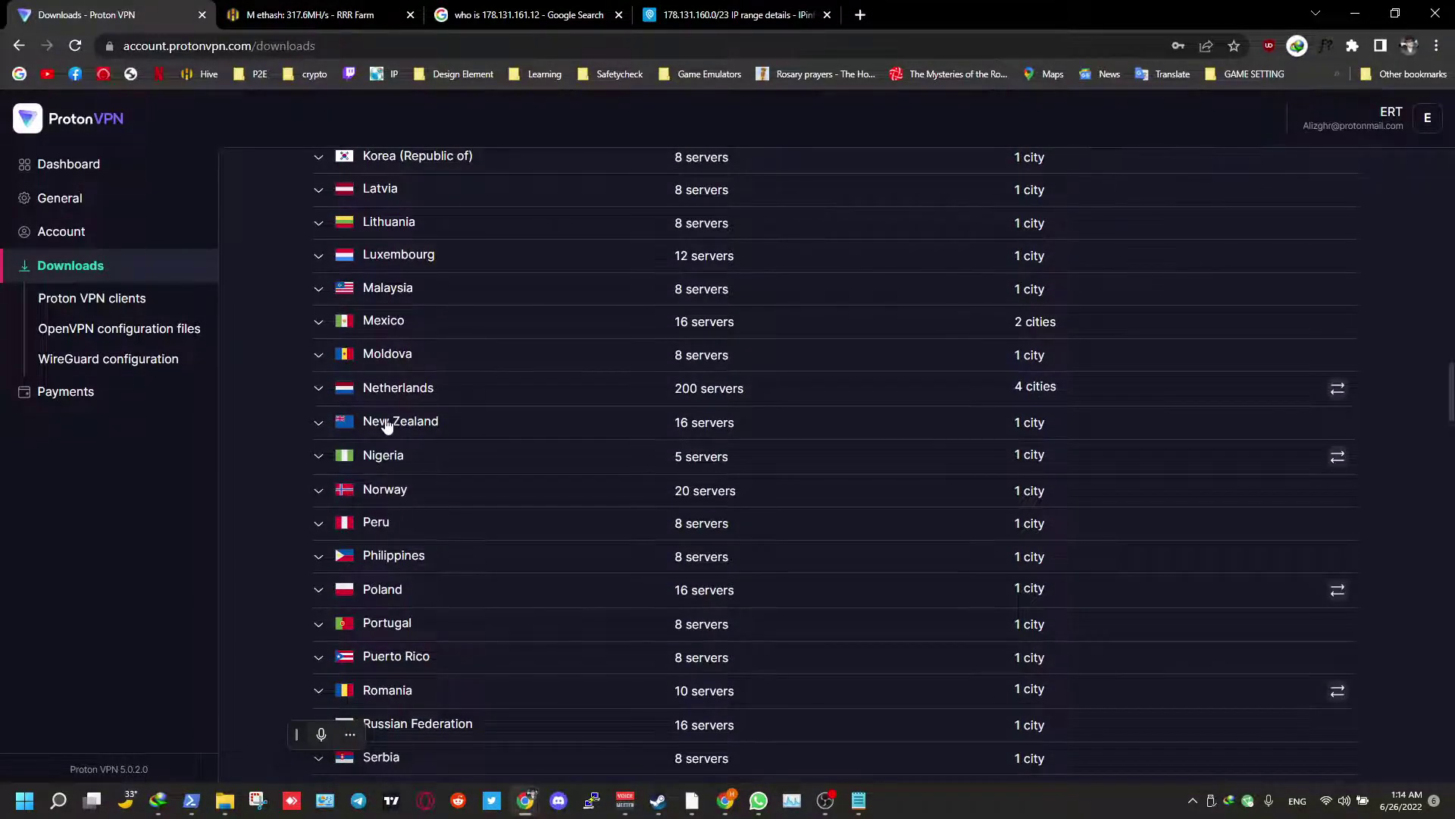
Expand the Netherlands server list and scroll down to the Amsterdam servers.
click(319, 388)
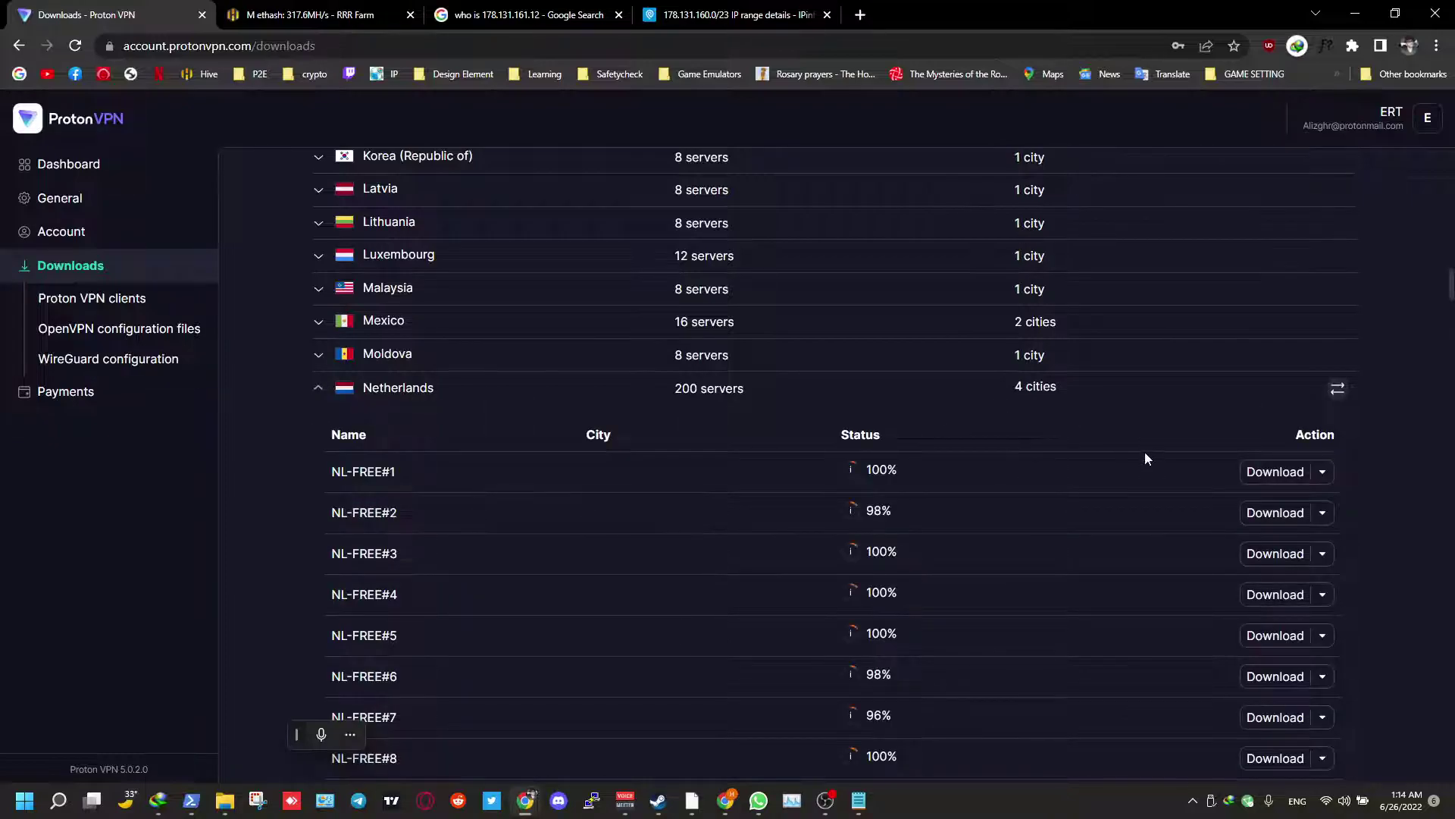
scroll(947, 523, down, 12)
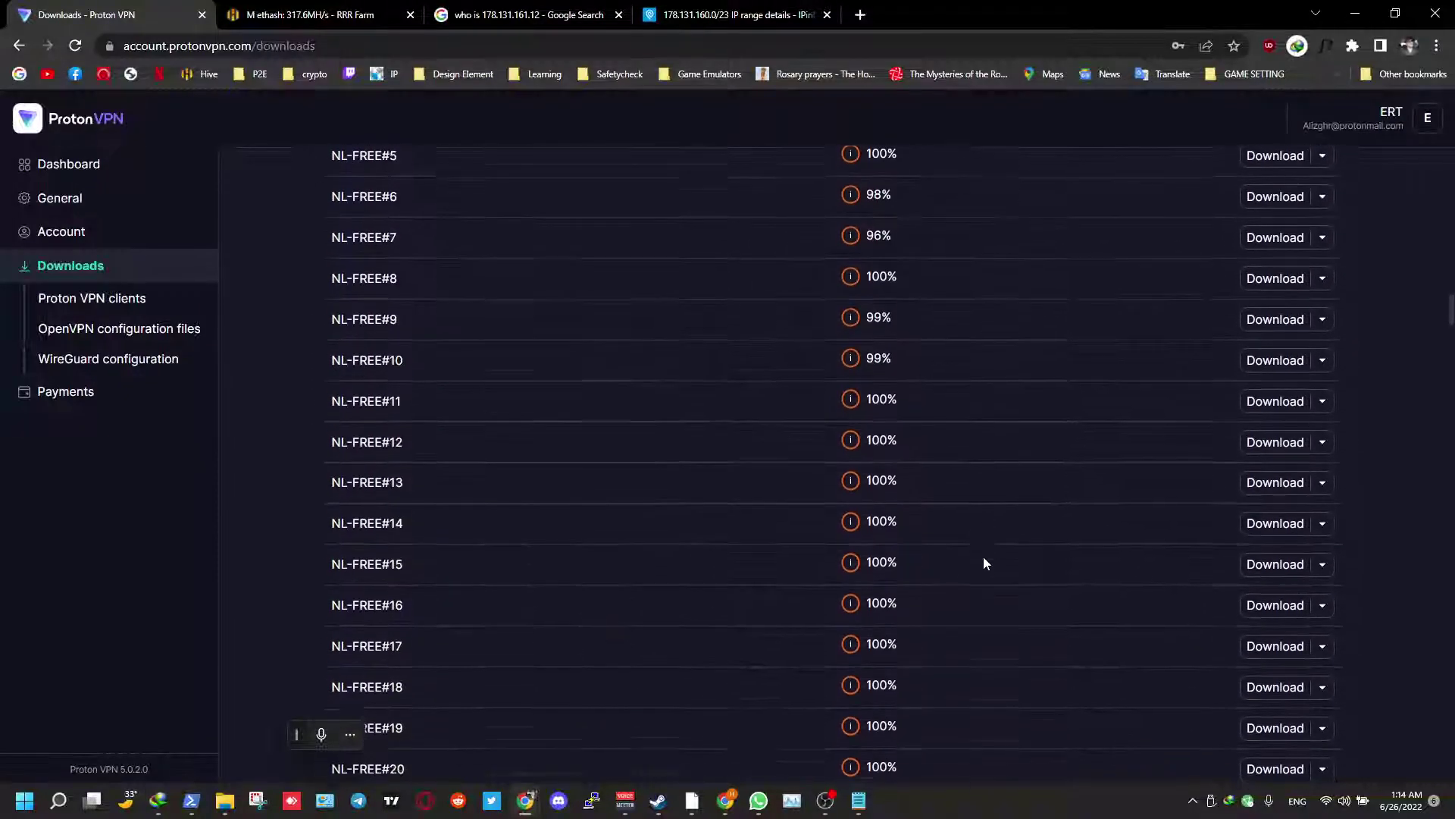
scroll(984, 561, down, 2)
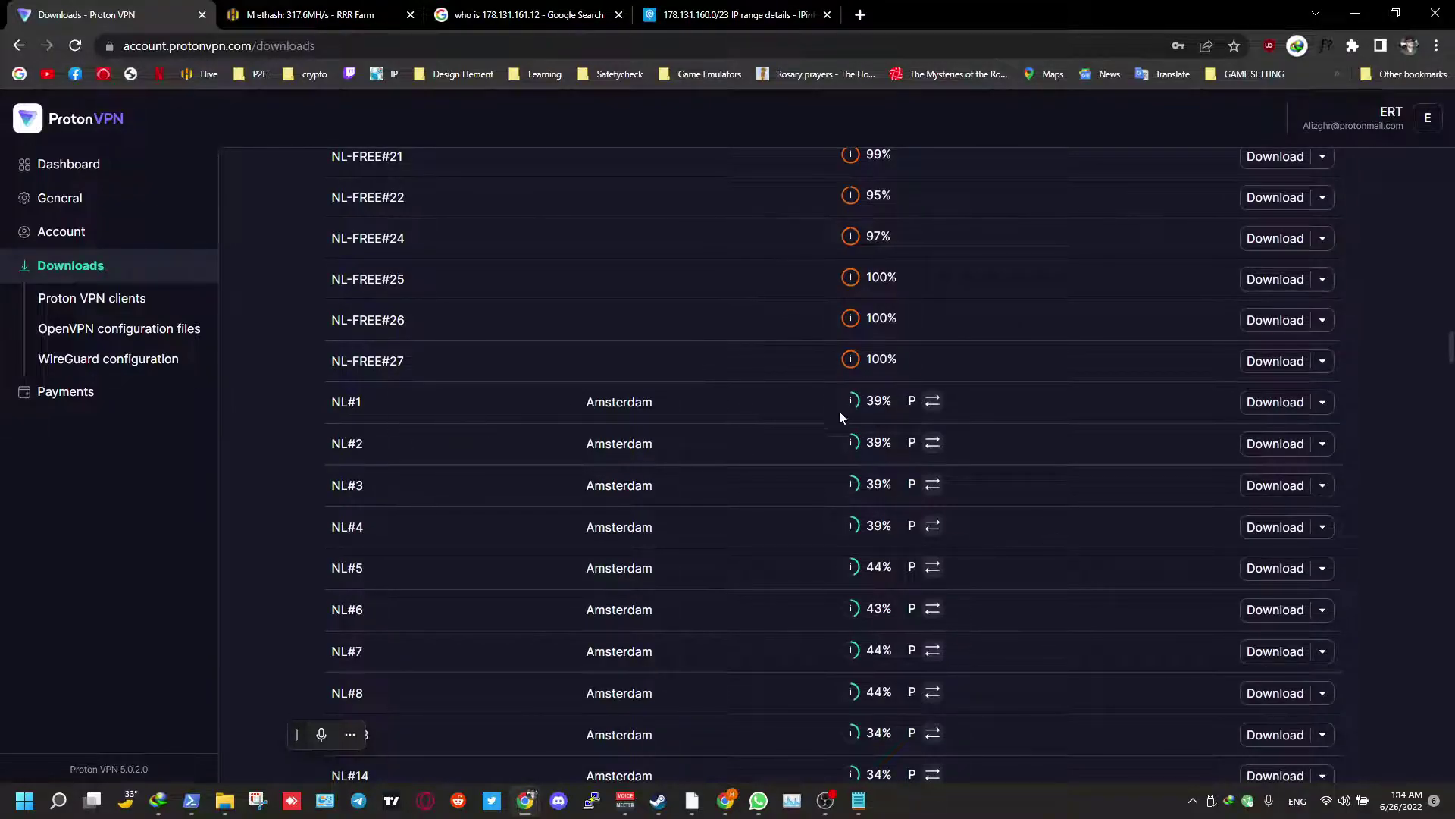
scroll(1016, 576, down, 2)
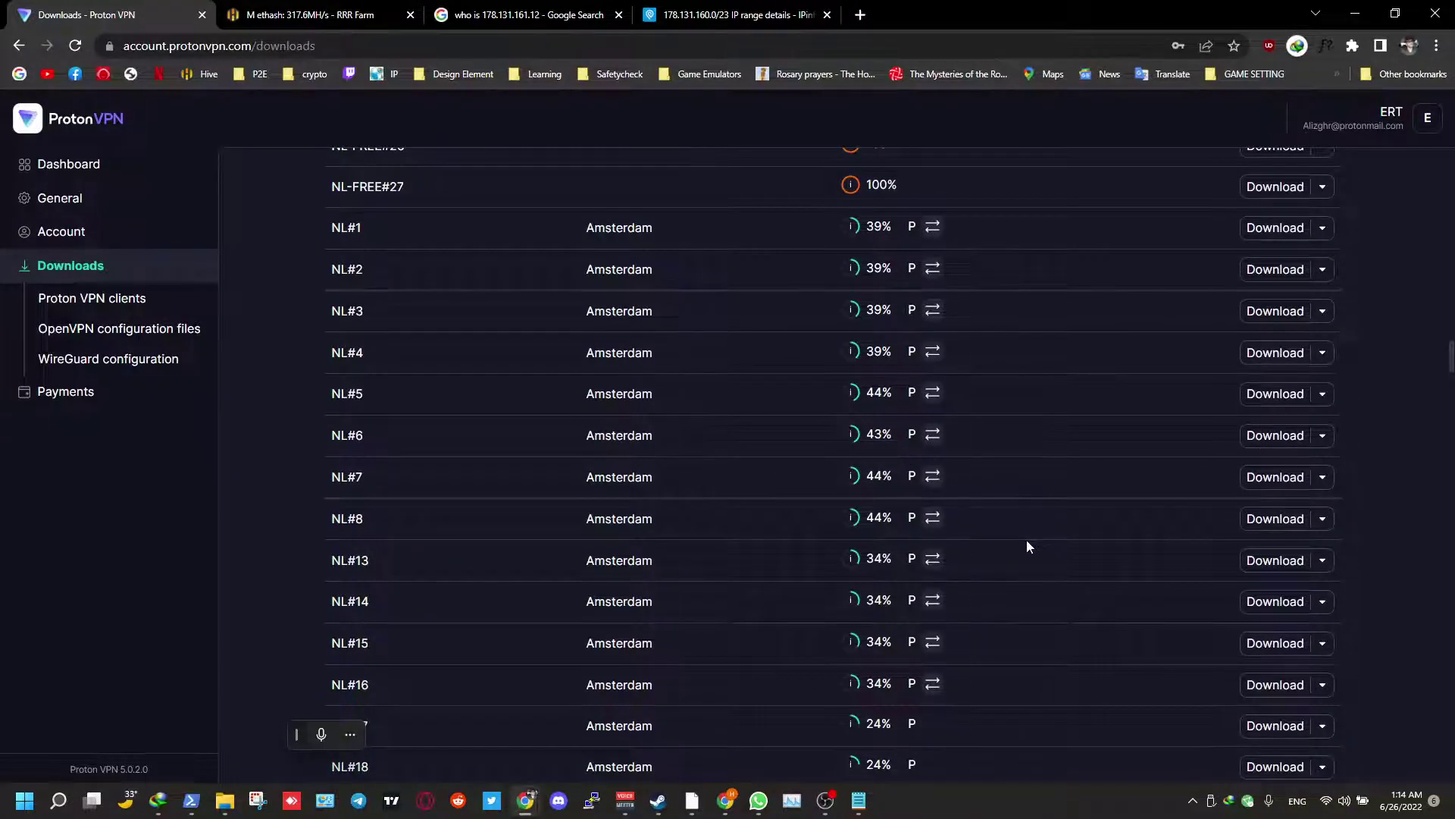
scroll(1053, 610, down, 8)
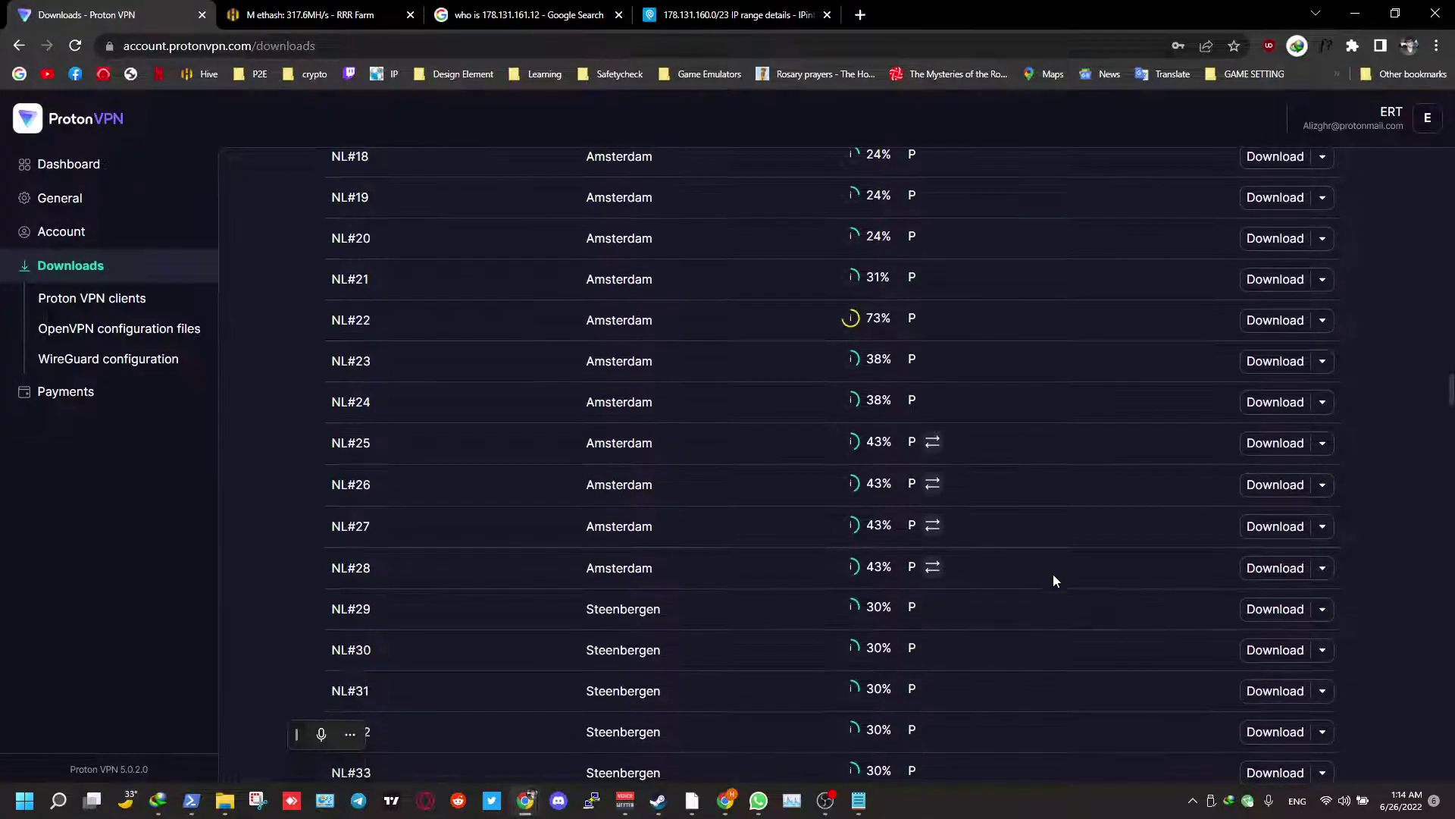
scroll(1053, 580, up, 6)
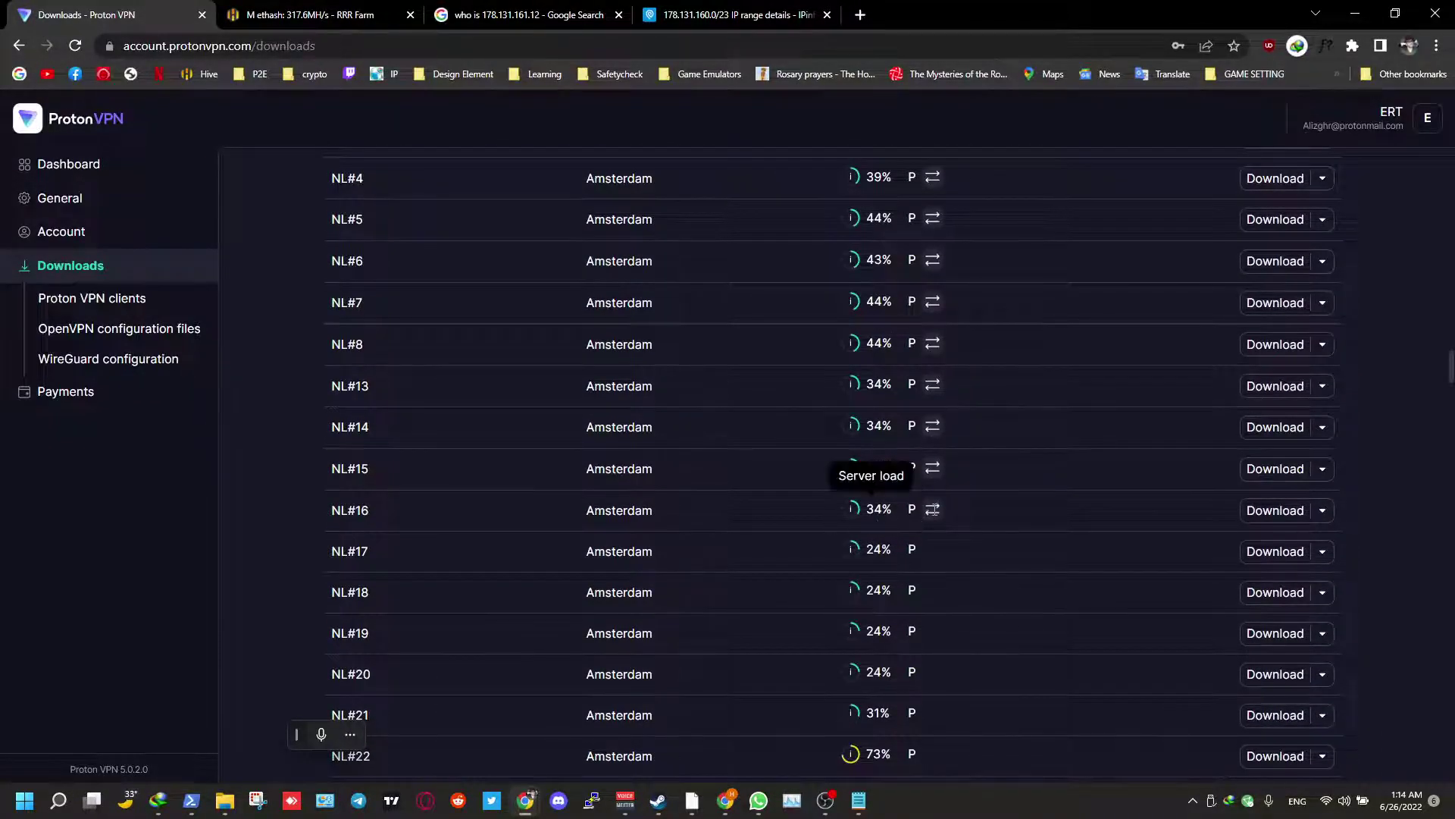
scroll(1023, 488, up, 5)
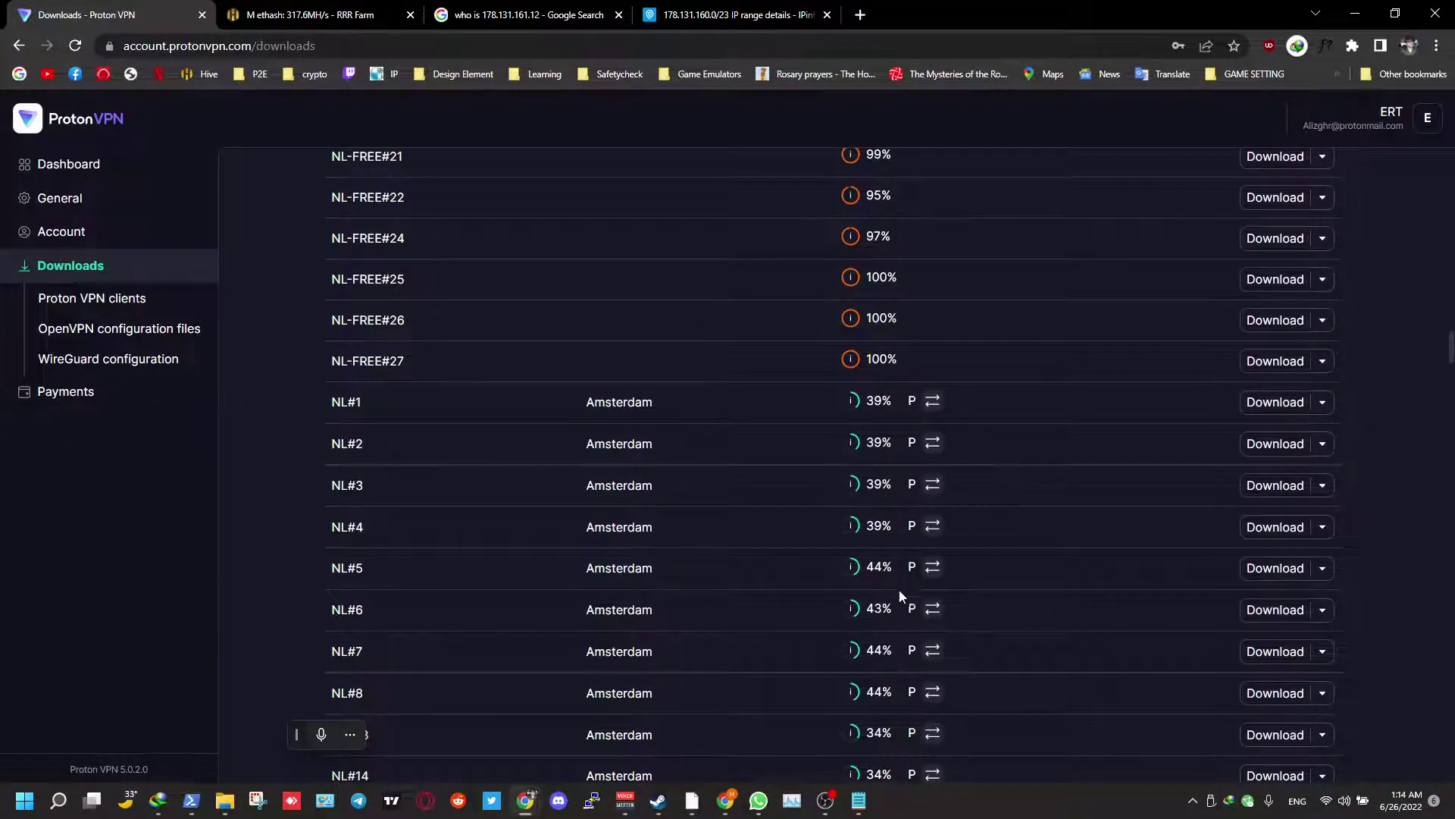
scroll(901, 596, down, 4)
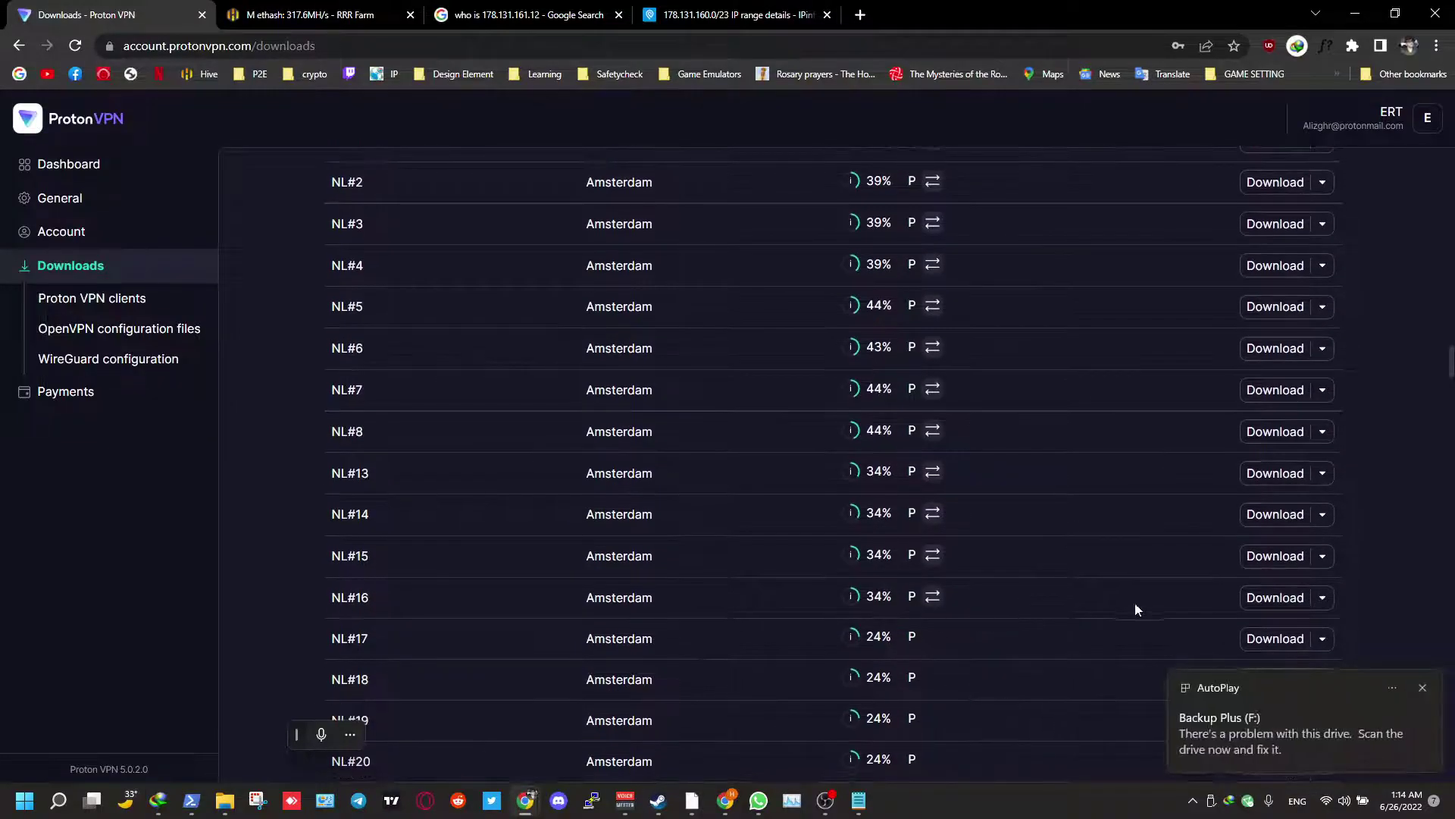
Download the NL#13 OpenVPN config and show node-nl-13.protonvpn.net.udp.ovpn in its folder.
click(1423, 687)
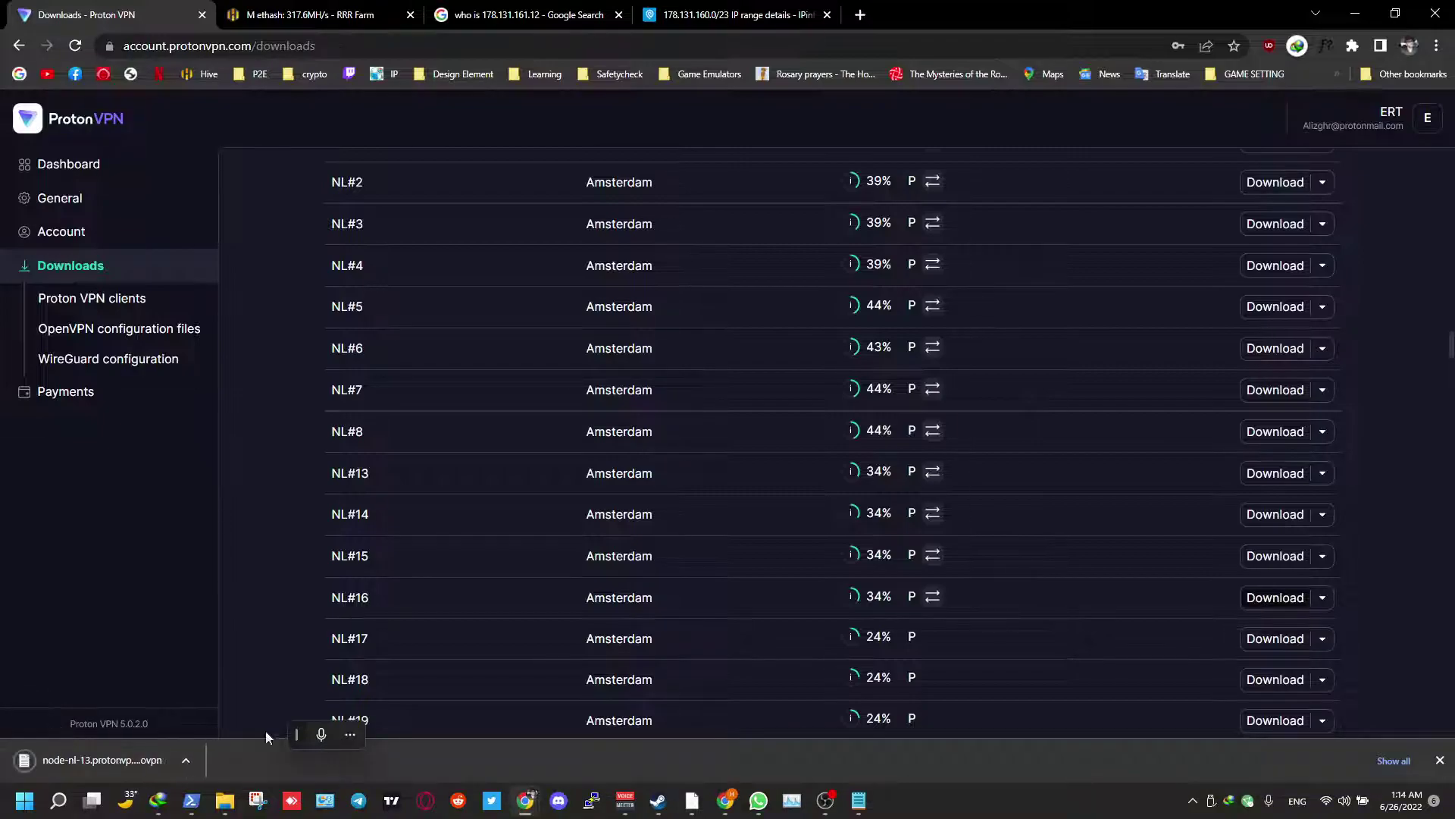
click(185, 772)
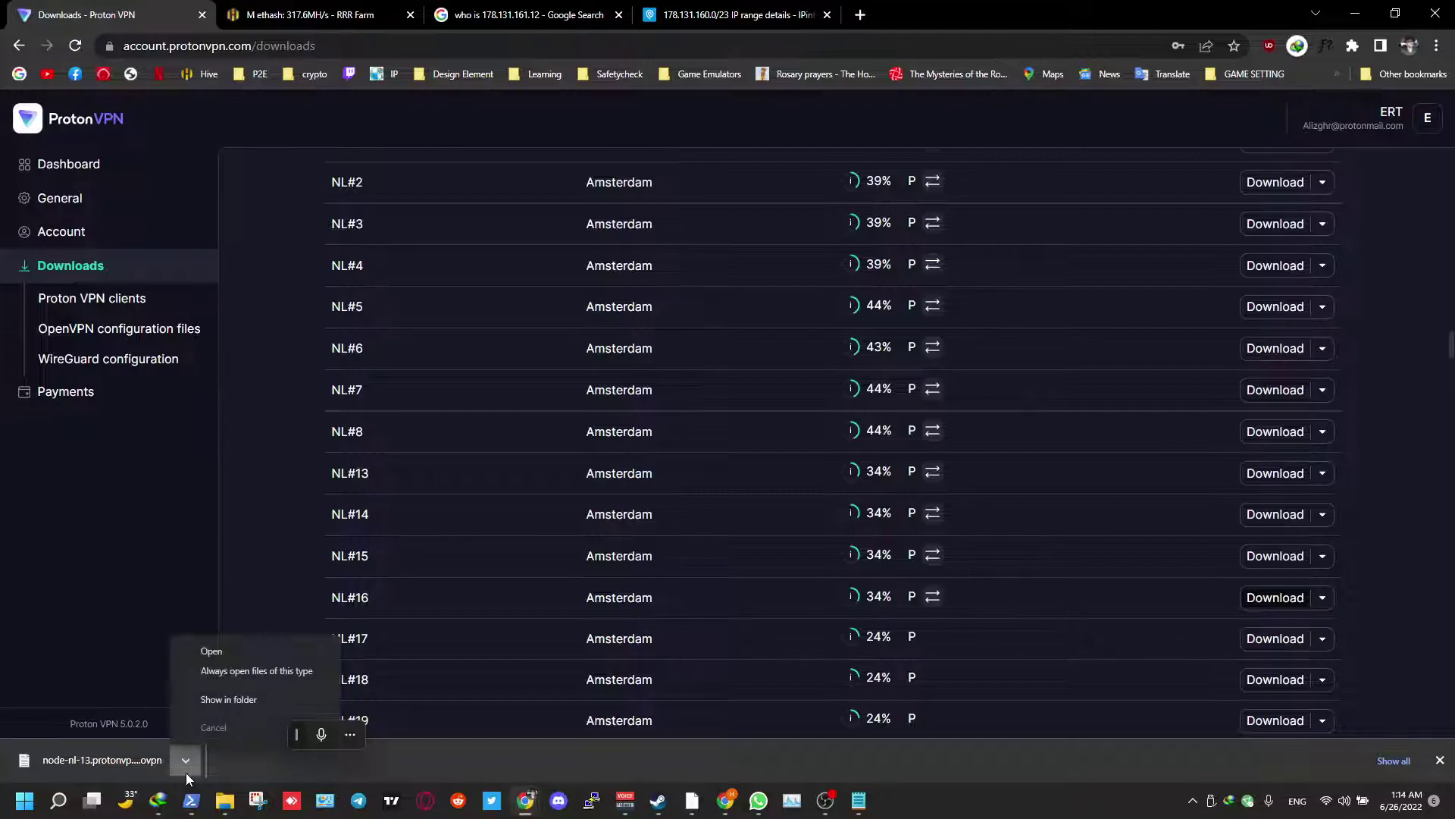
click(285, 670)
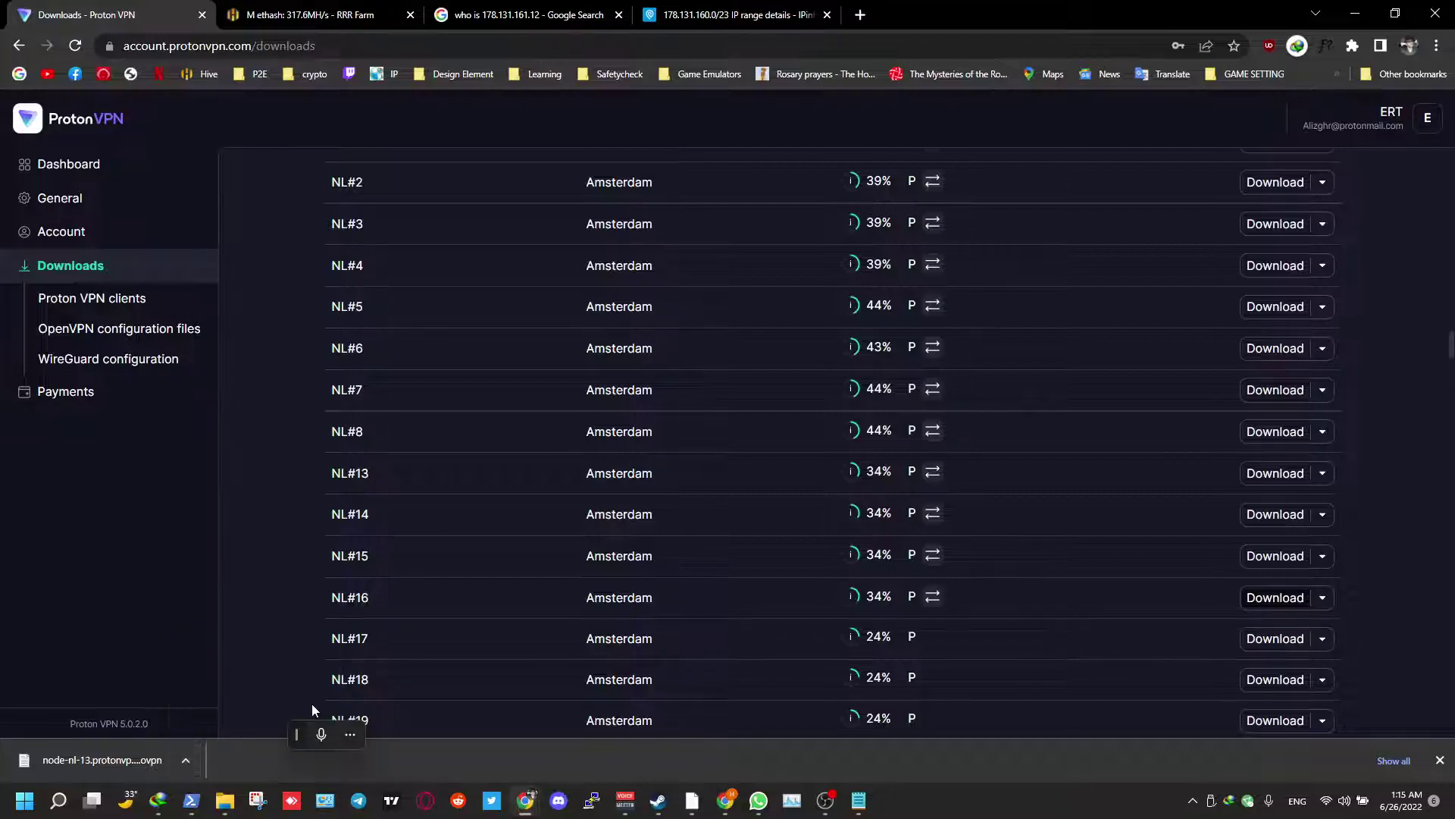
click(185, 760)
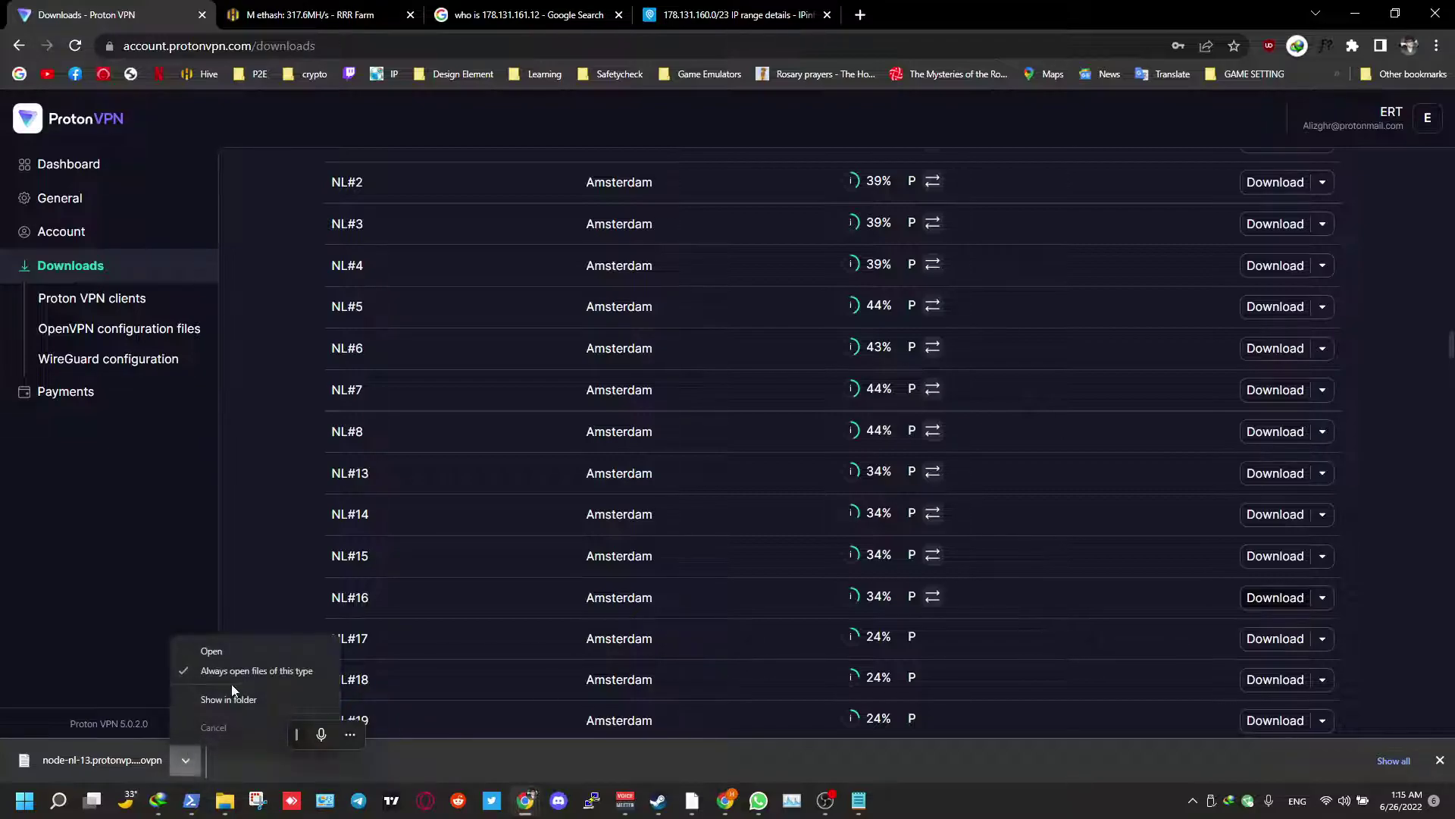
click(234, 680)
Create a desktop folder 'hive openvpn' and paste node-nl-13.protonvpn.net.udp.ovpn into it.
click(195, 754)
click(235, 696)
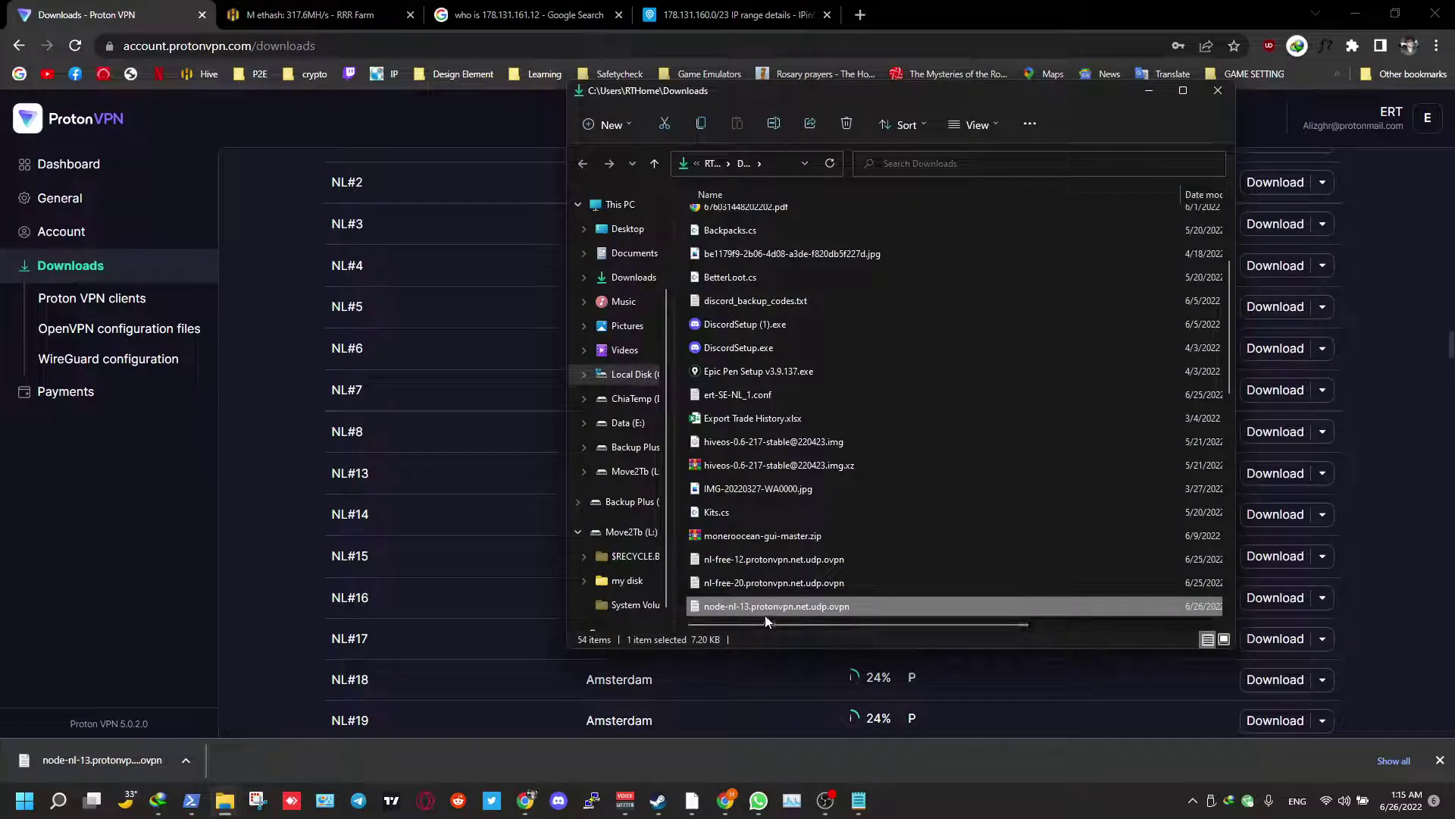
click(1447, 785)
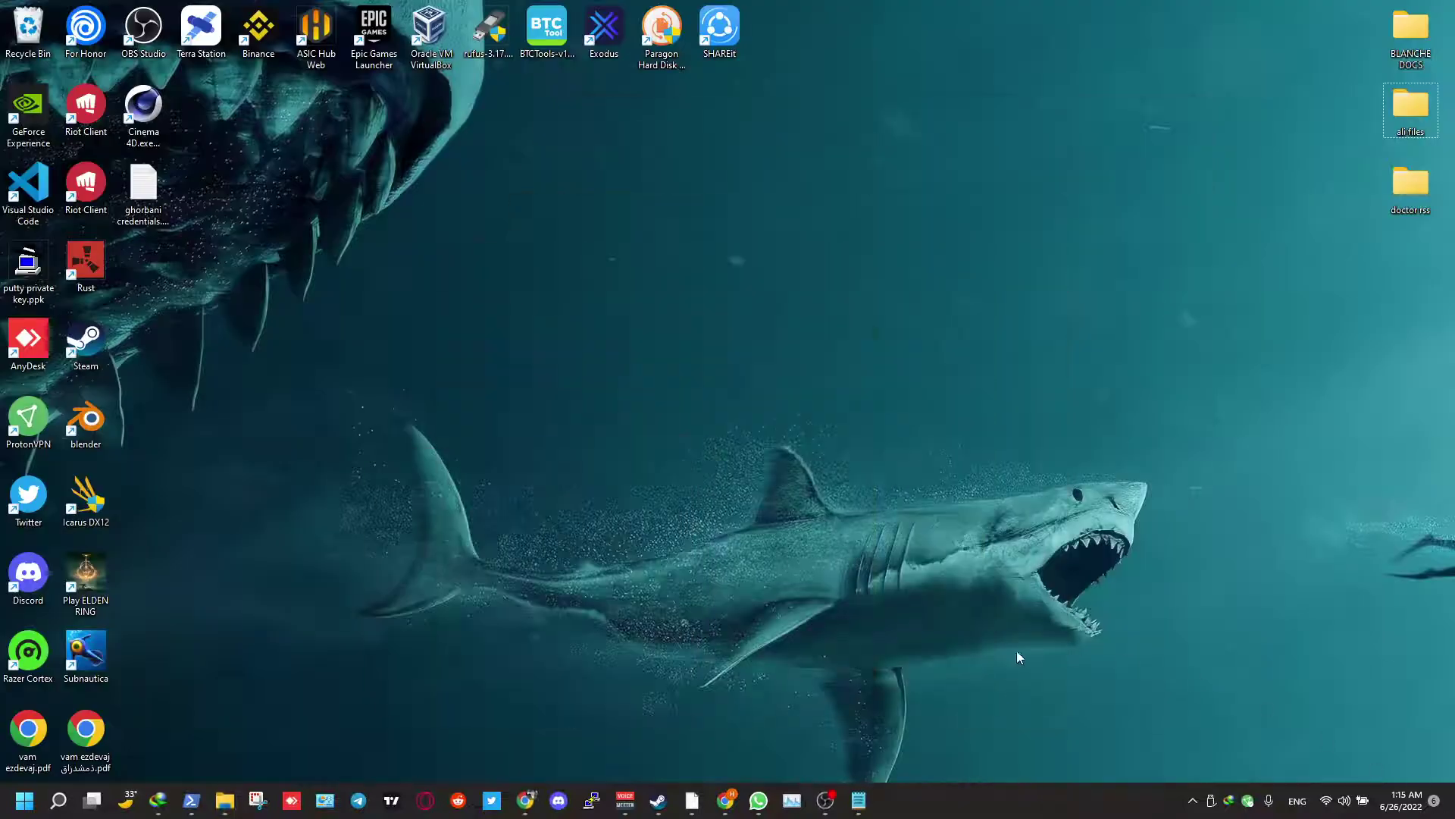
right_click(779, 559)
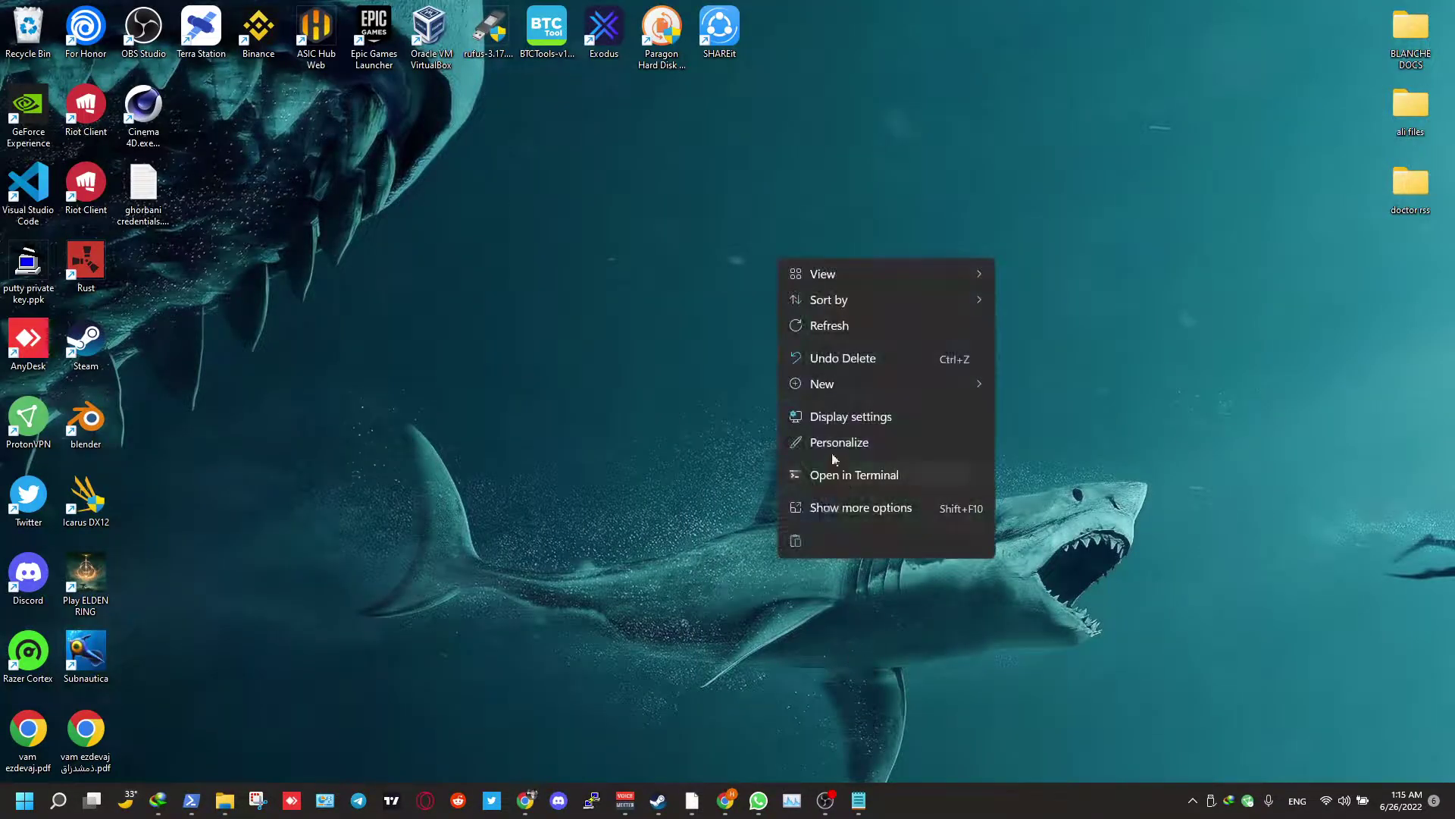
mouse_move(848, 385)
click(1046, 386)
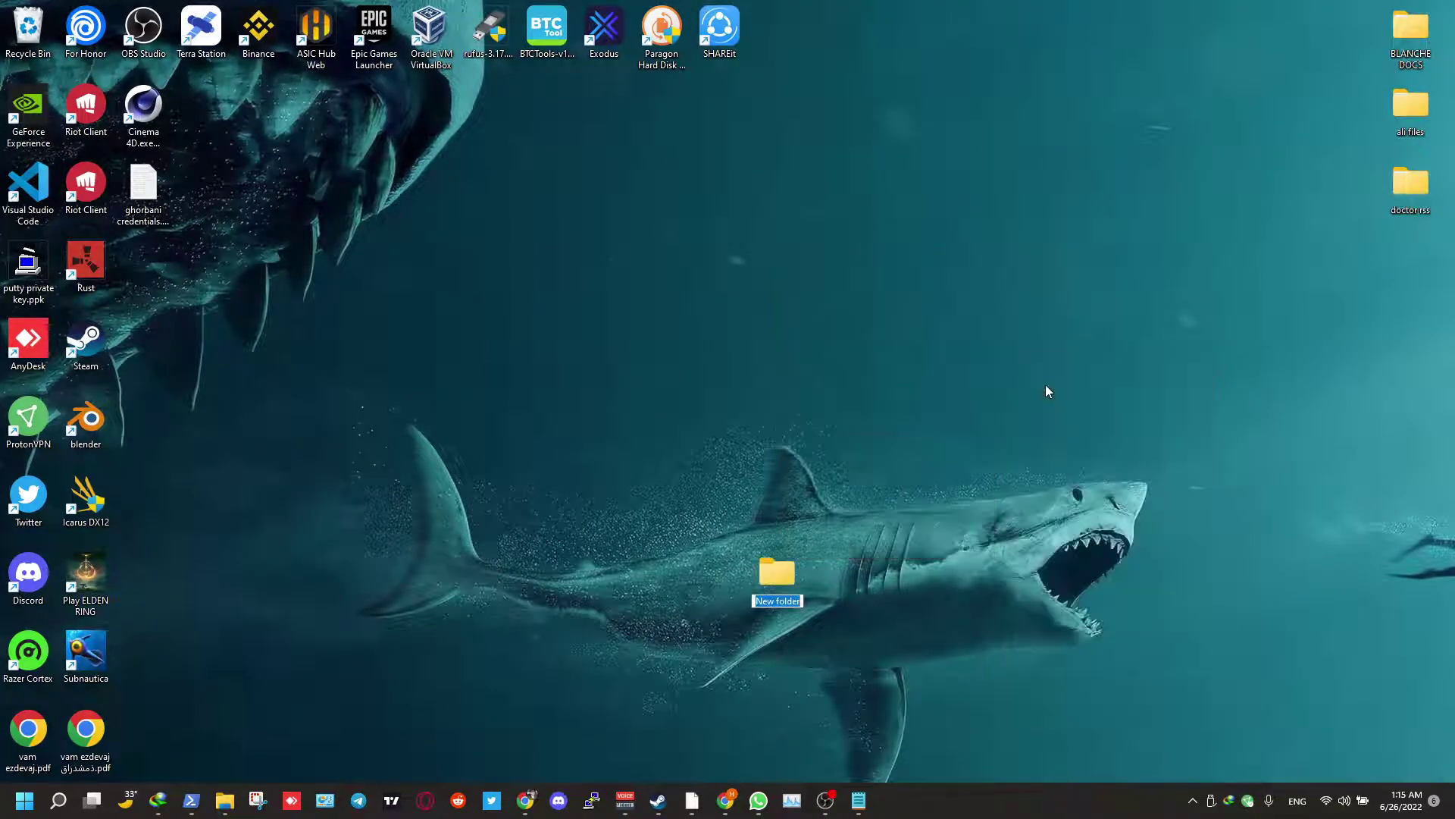
text(hive openvpn)
key(Return)
key(Return)
key(ctrl+v)
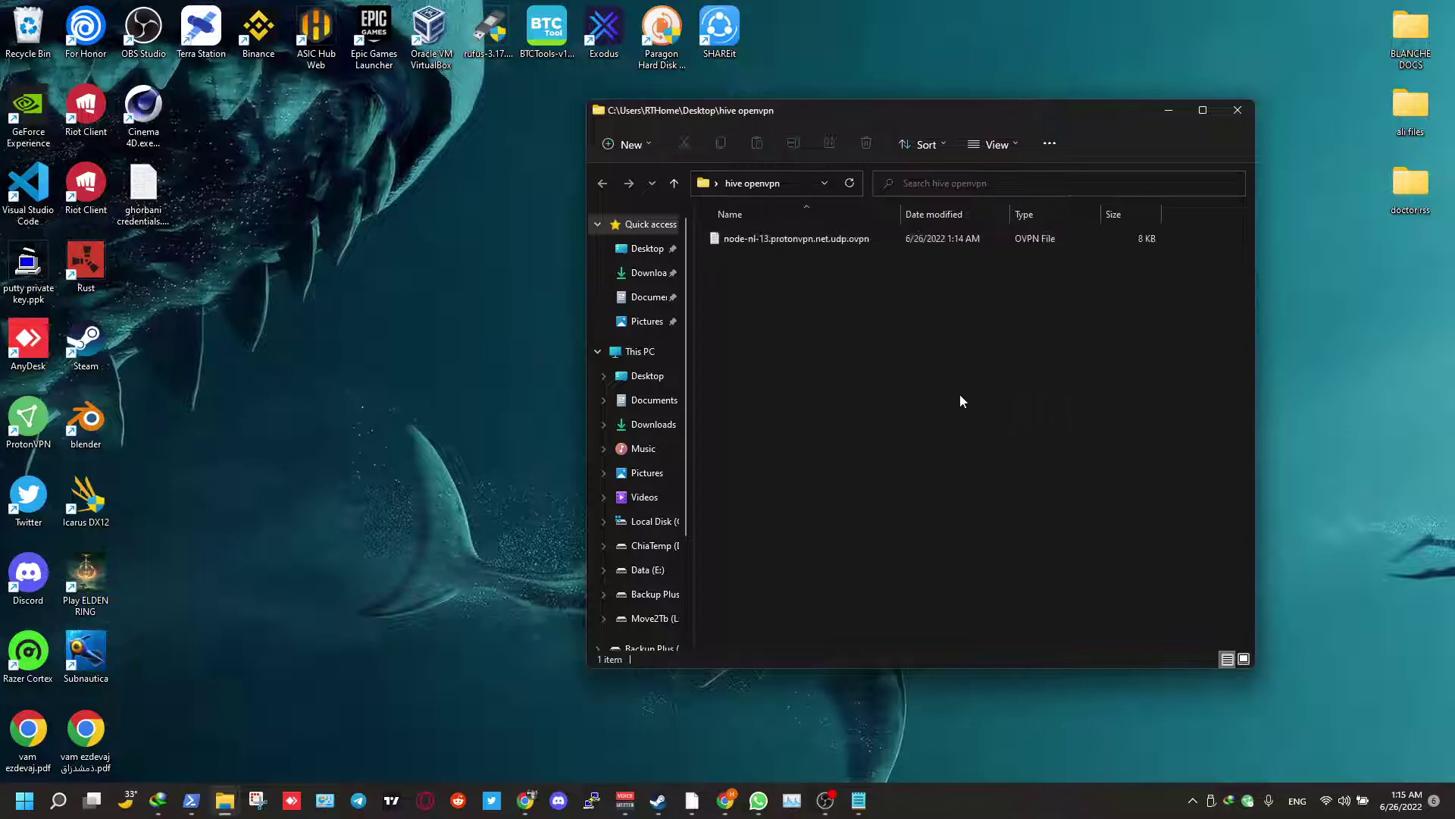
Open node-nl-13.protonvpn.net.udp.ovpn in Notepad and copy its <ca> certificate block.
click(808, 241)
double_click(809, 241)
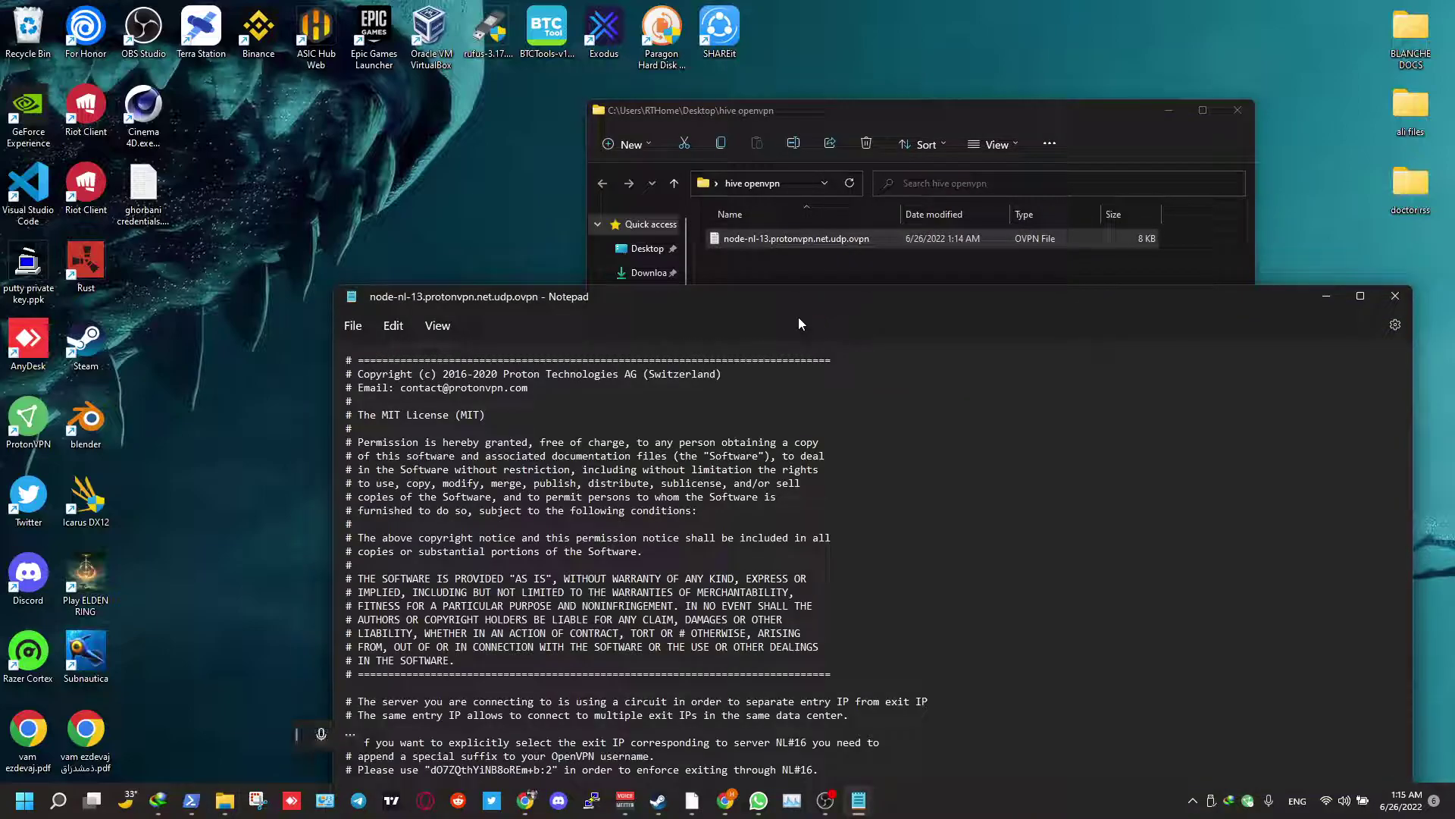
drag(799, 324, 810, 89)
scroll(793, 406, down, 15)
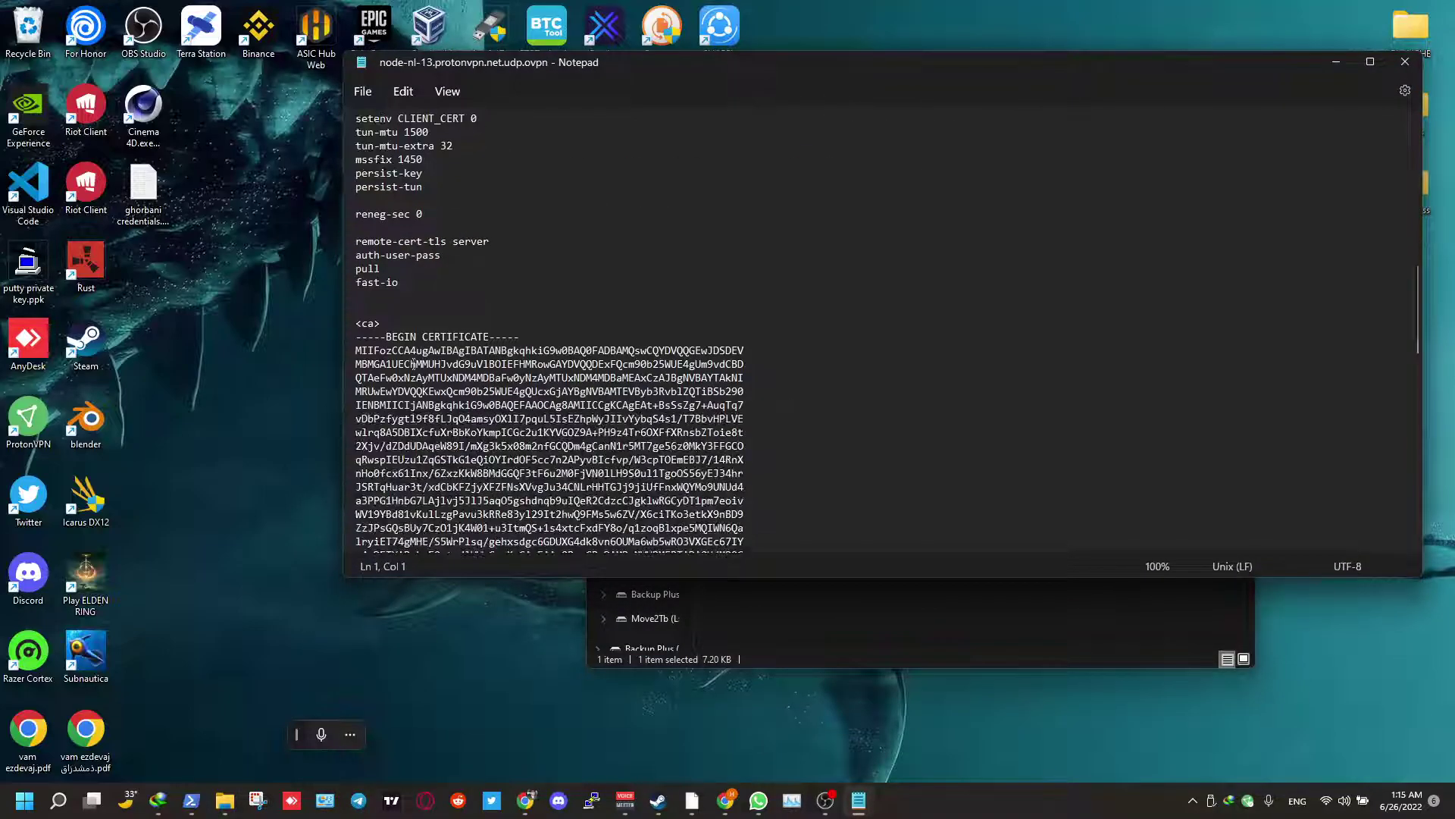
drag(351, 342, 550, 427)
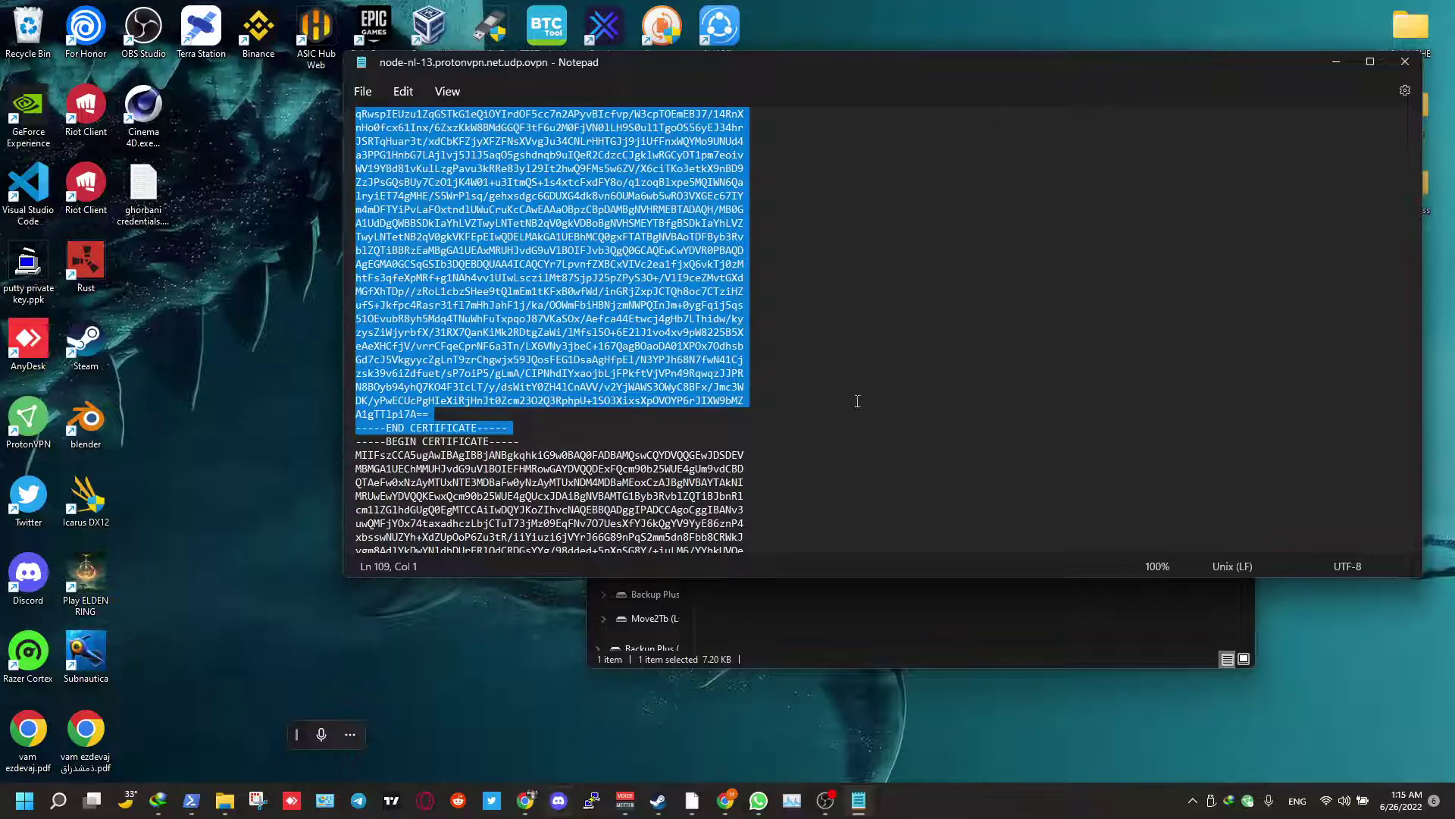
drag(913, 71, 720, 124)
click(977, 431)
click(978, 437)
click(455, 402)
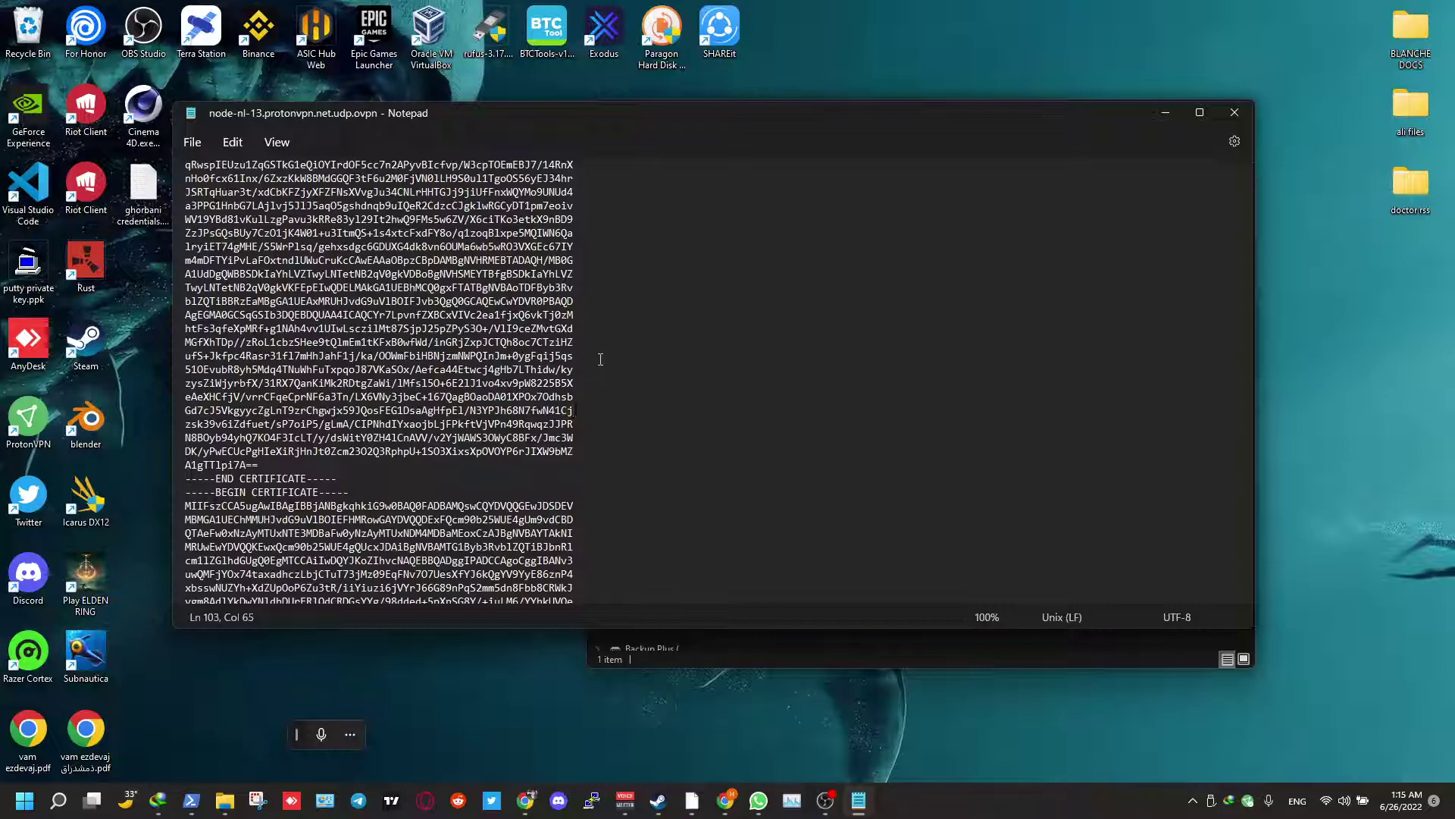
Create a new text document in hive openvpn, paste the CA certificate and save it.
drag(940, 106, 597, 155)
click(983, 421)
right_click(847, 464)
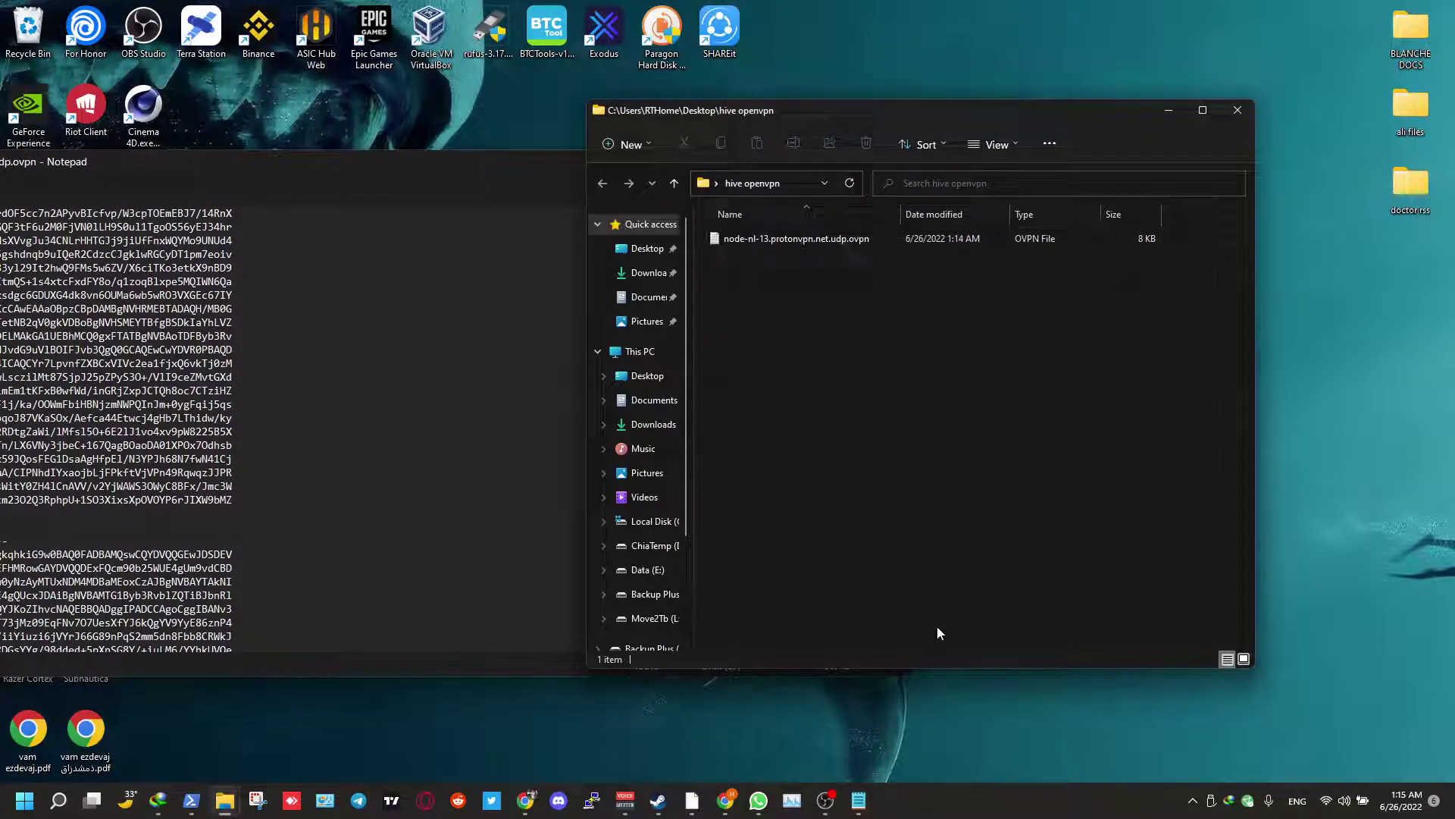
mouse_move(922, 592)
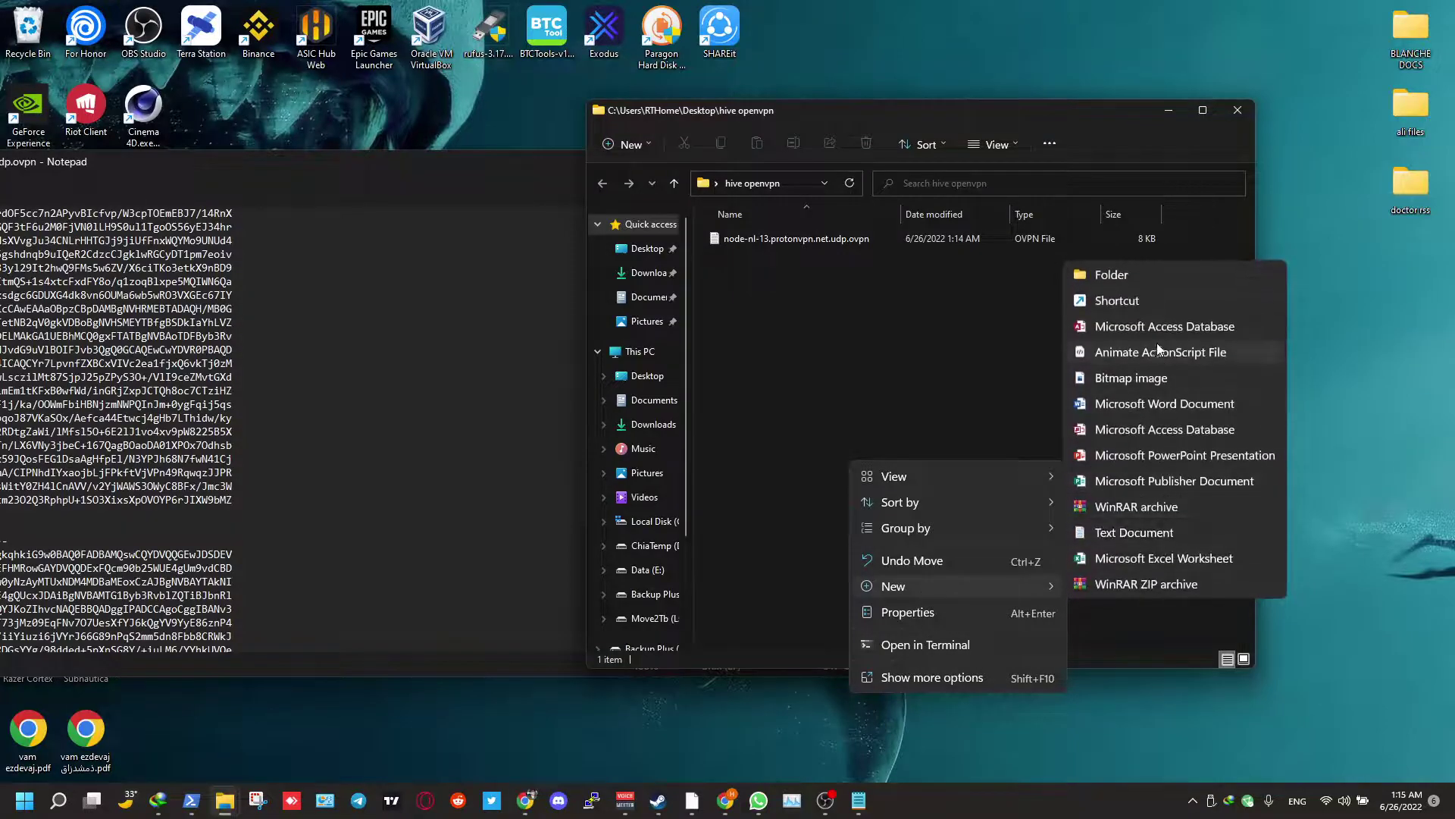
click(1106, 539)
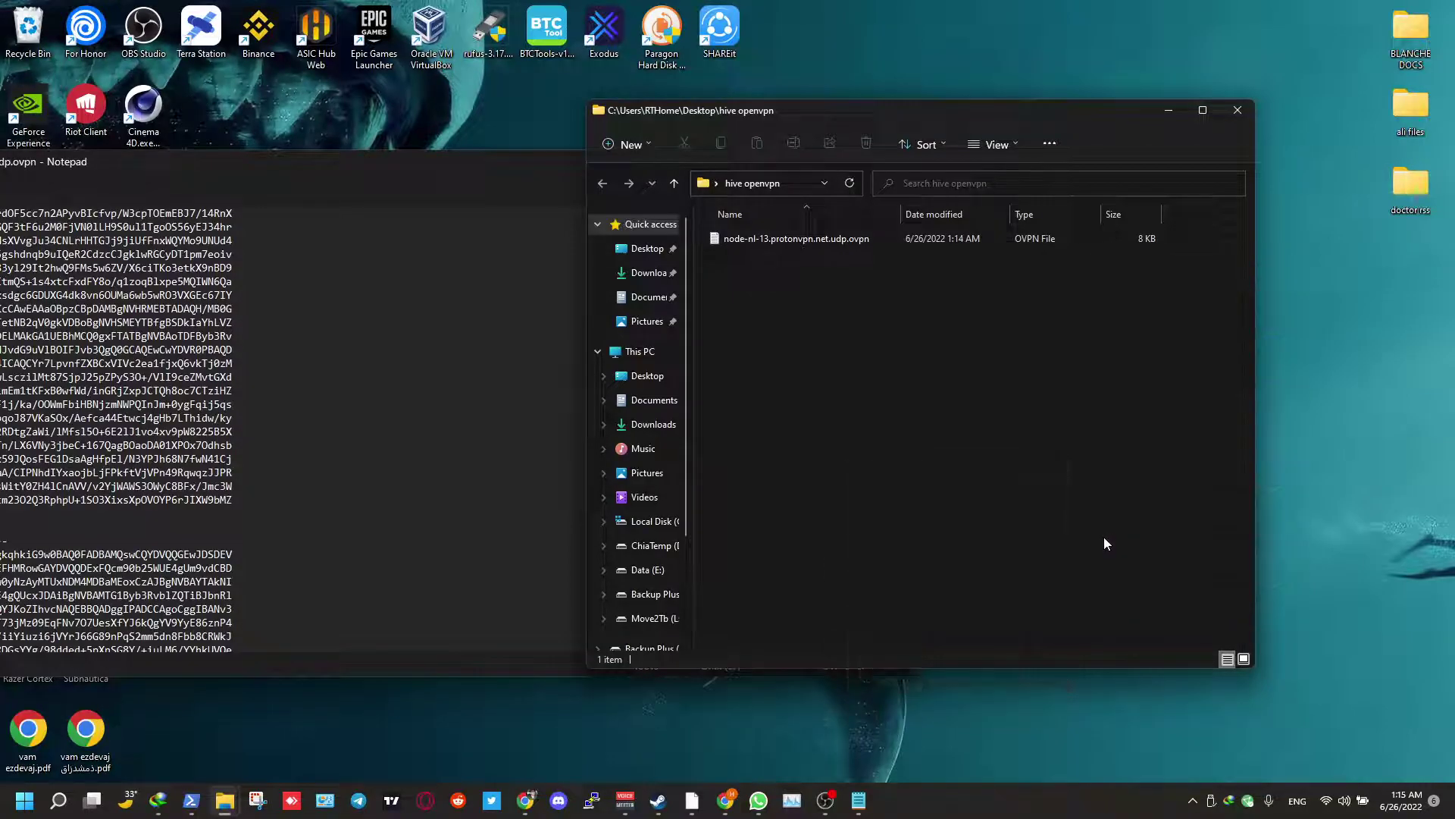
click(804, 350)
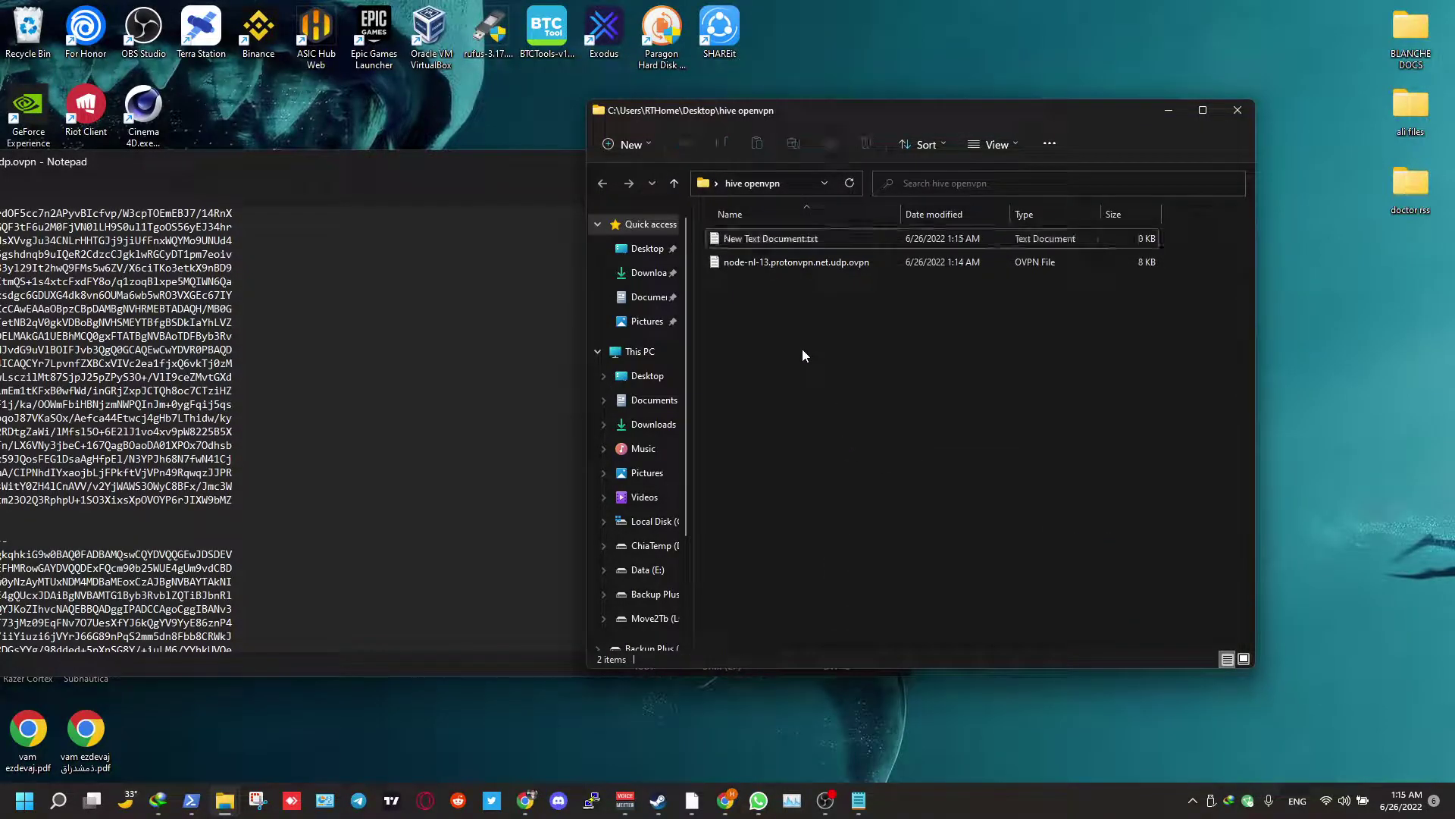
double_click(726, 240)
key(ctrl+v)
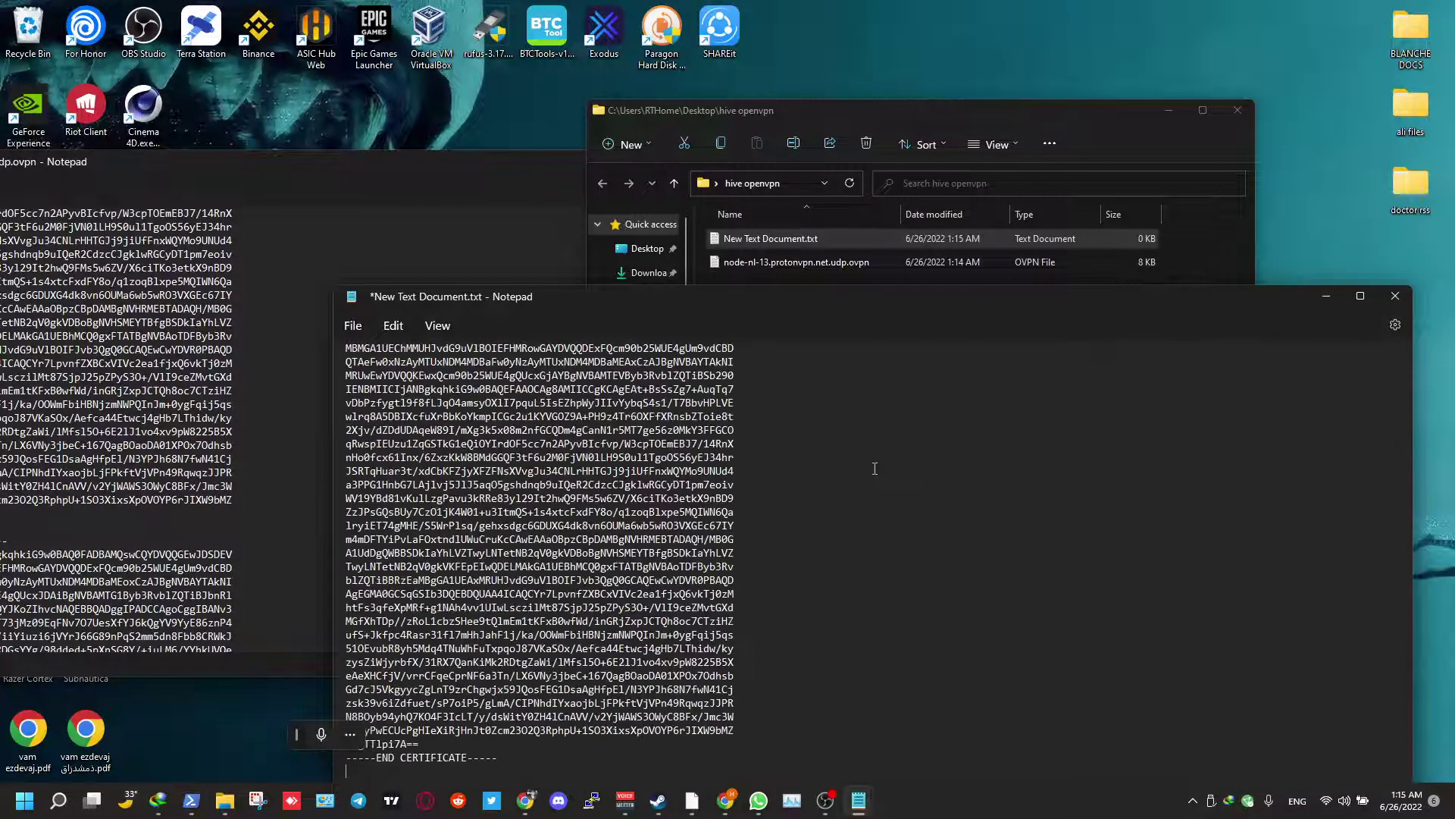
click(1396, 297)
click(755, 599)
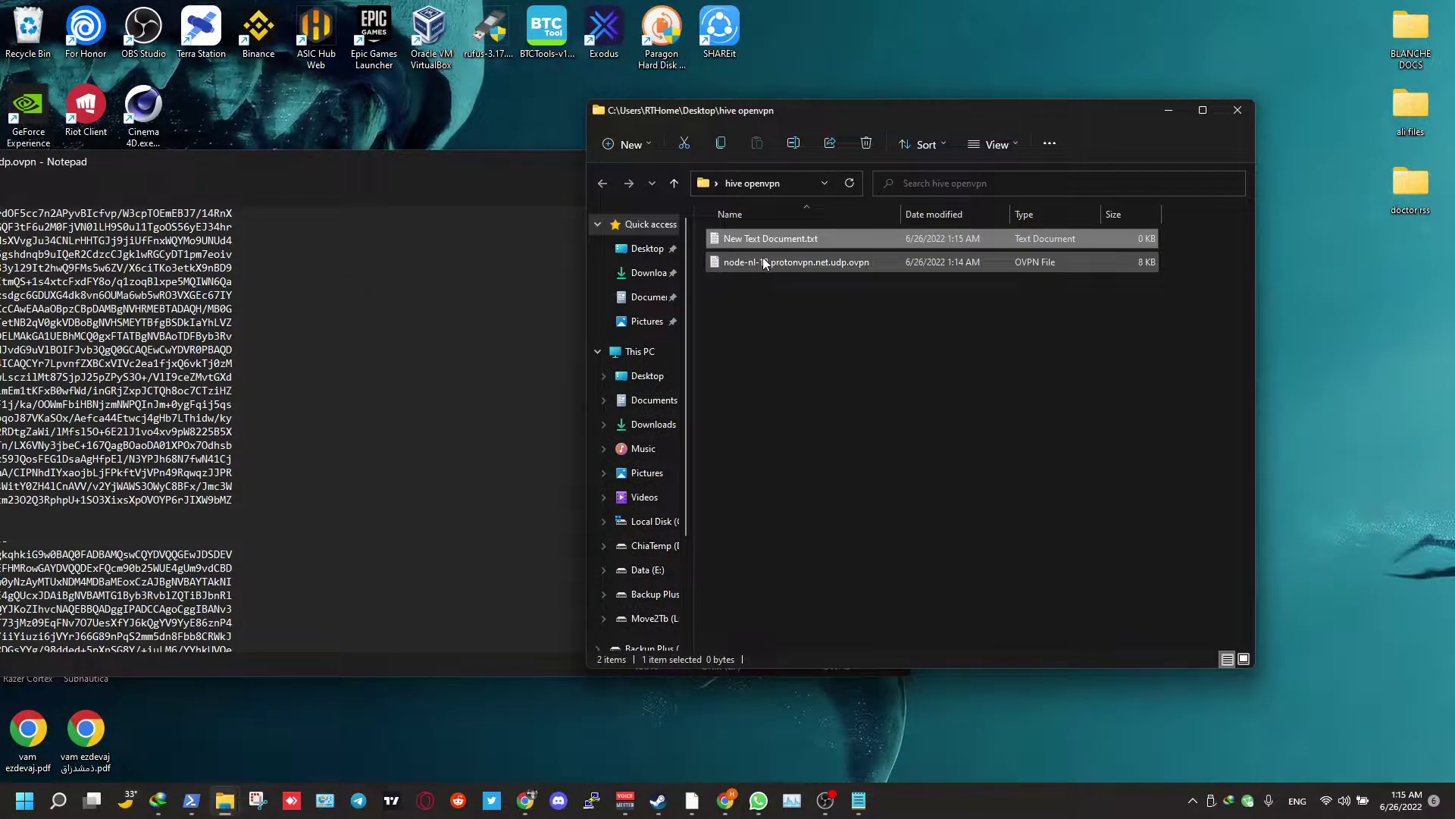
Rename the text document to client.crt.
key(F2)
text(client)
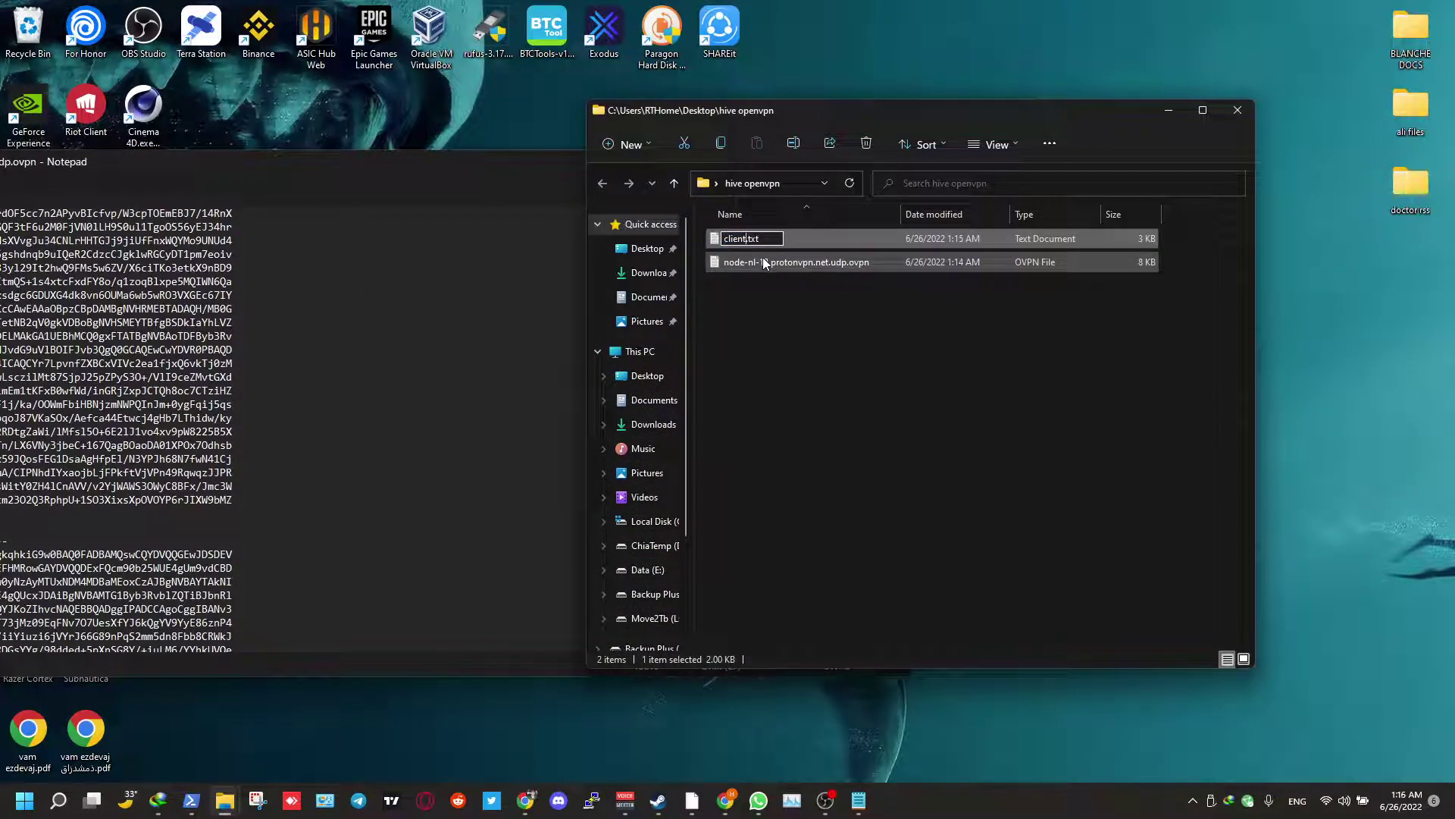
key(BackSpace)
key(BackSpace)
key(BackSpace)
key(BackSpace)
text(crt)
key(Return)
key(Return)
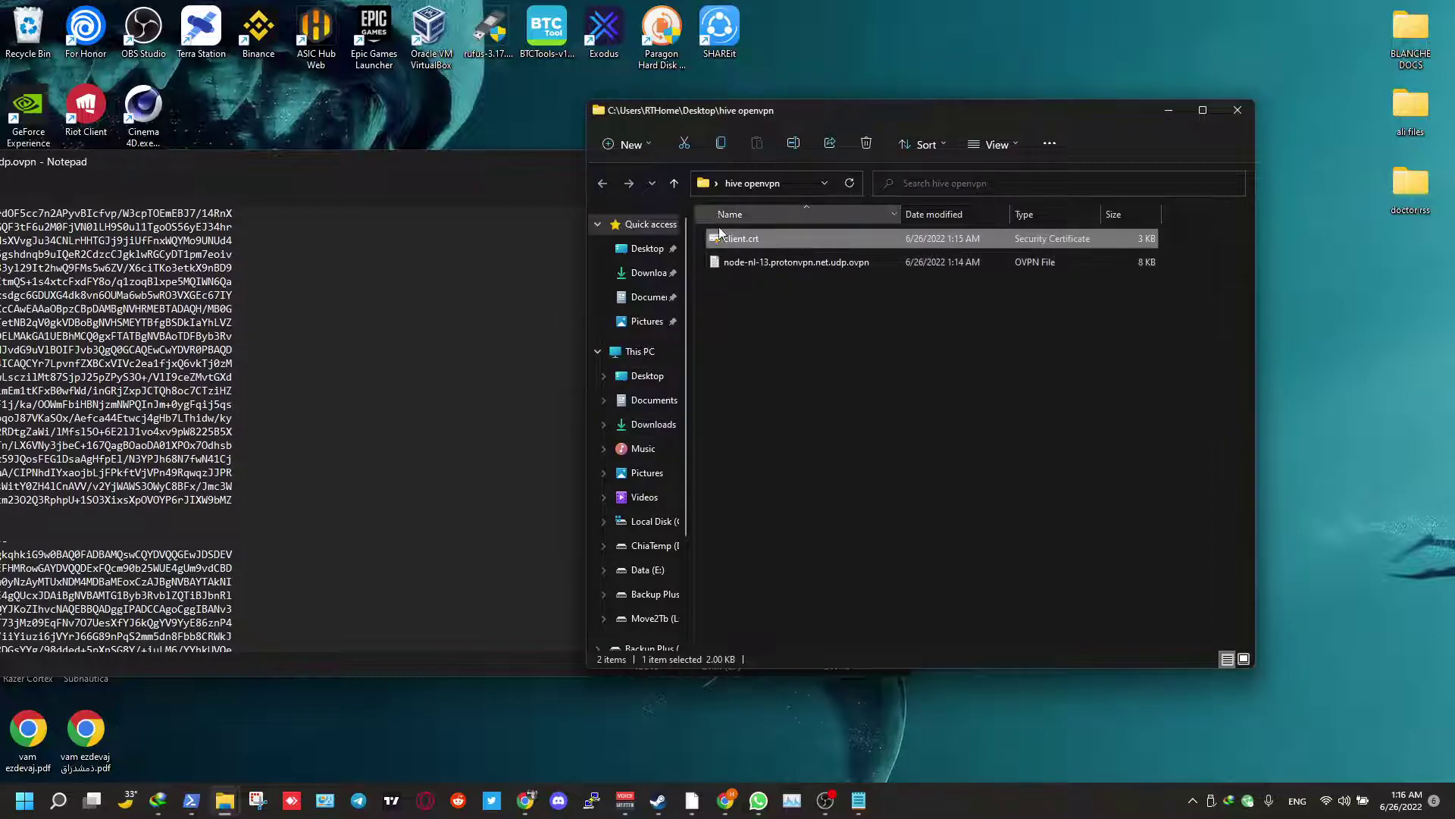
click(751, 410)
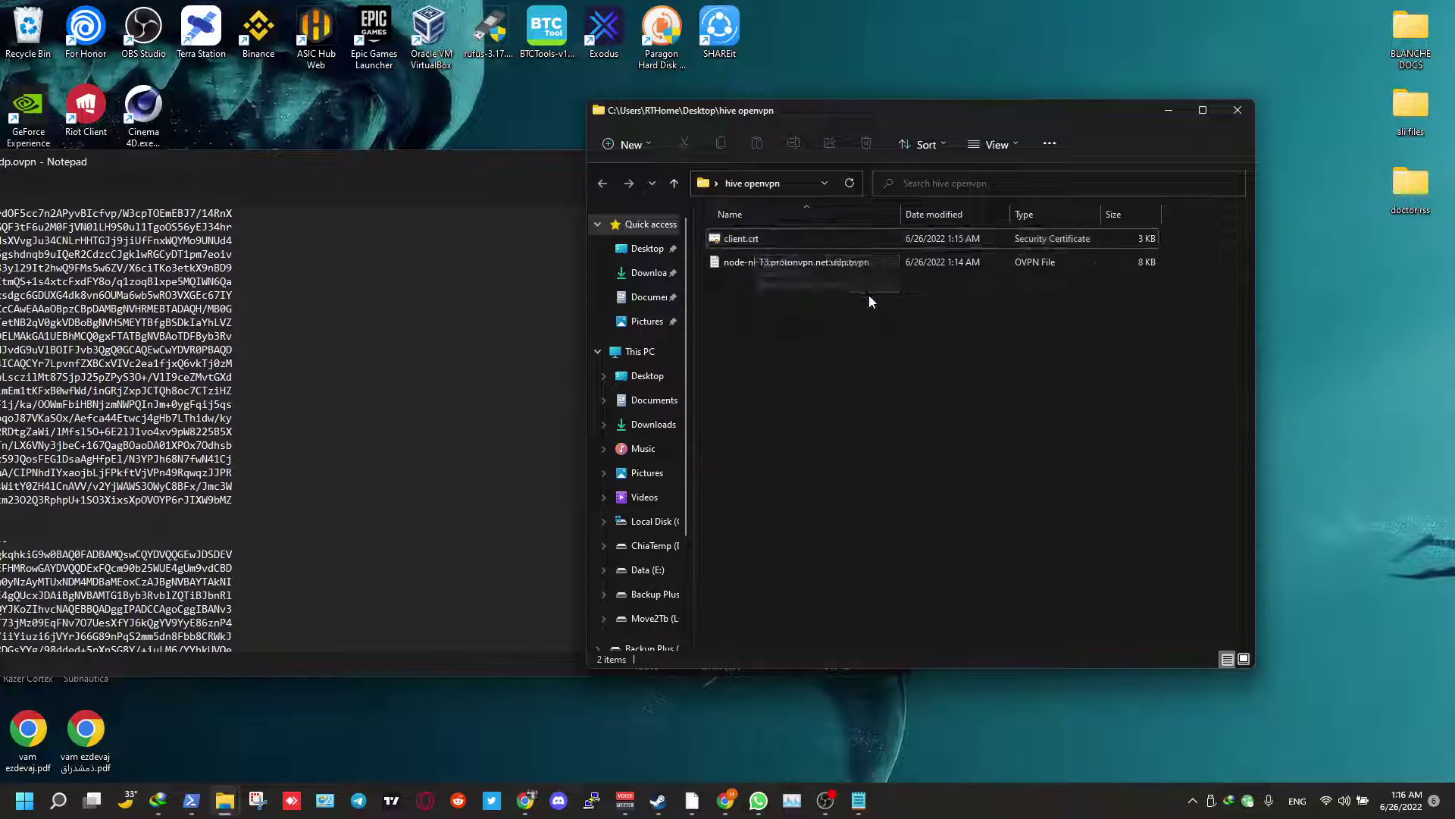
click(1007, 149)
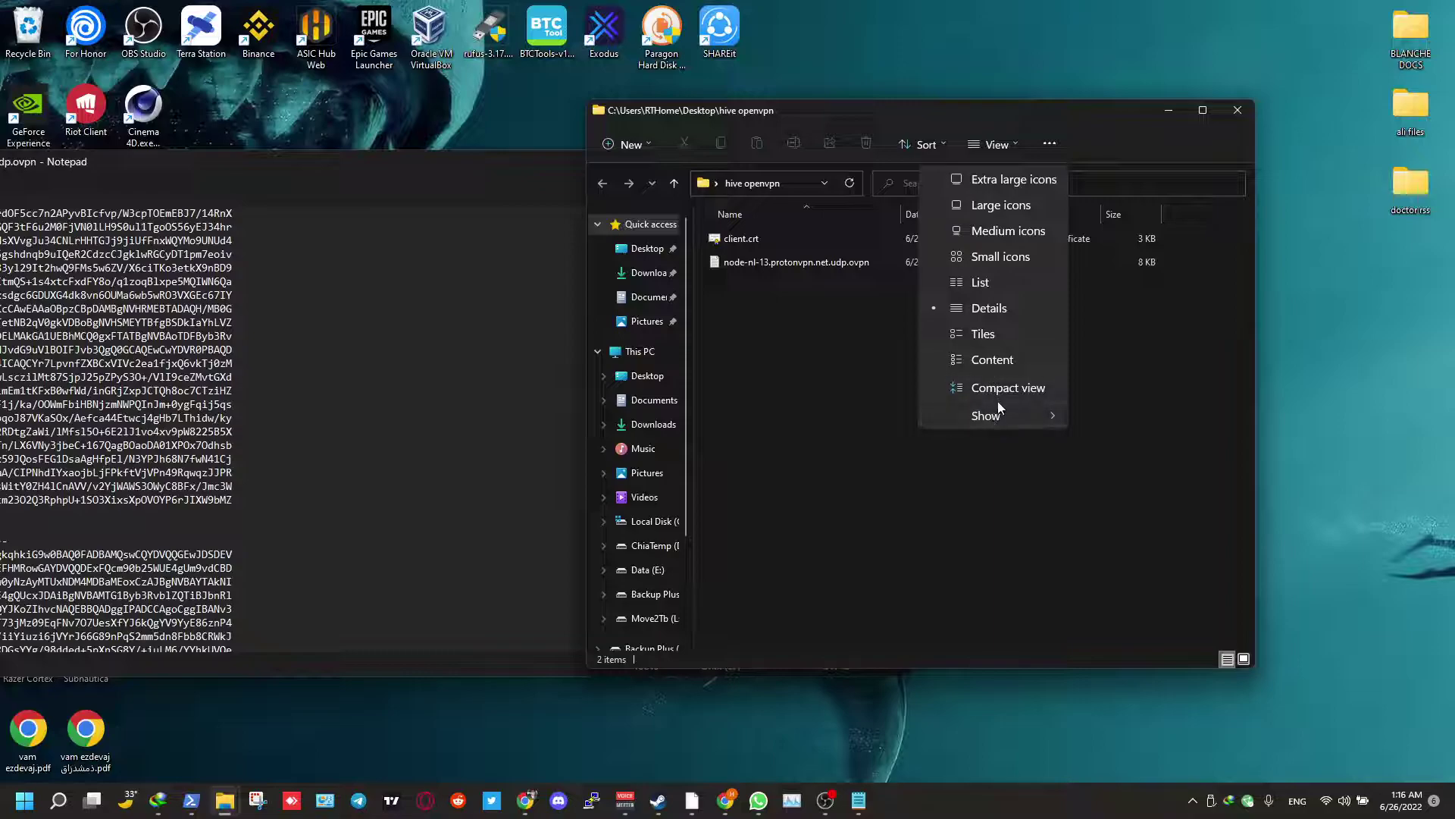
mouse_move(1002, 417)
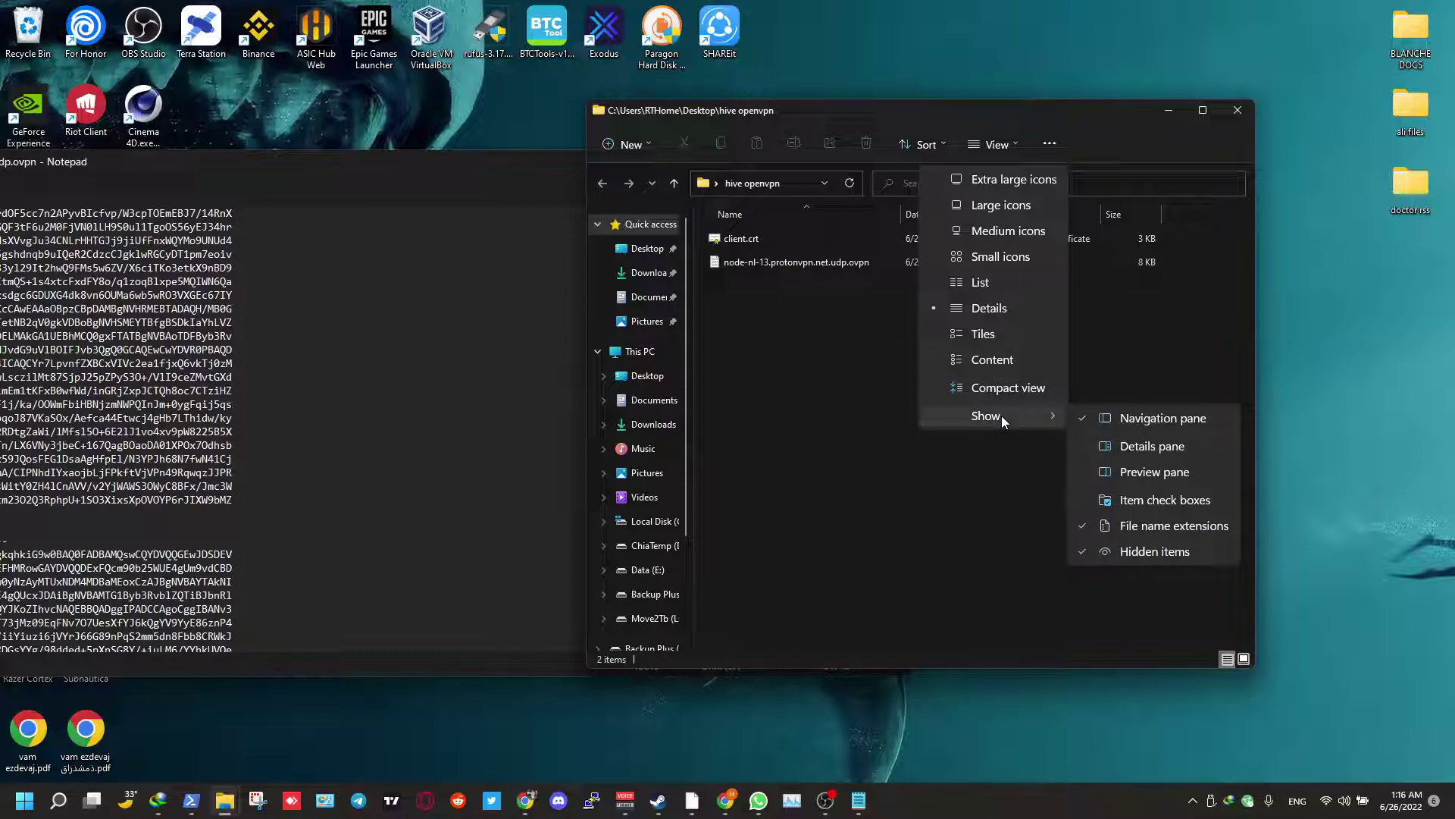
click(1052, 148)
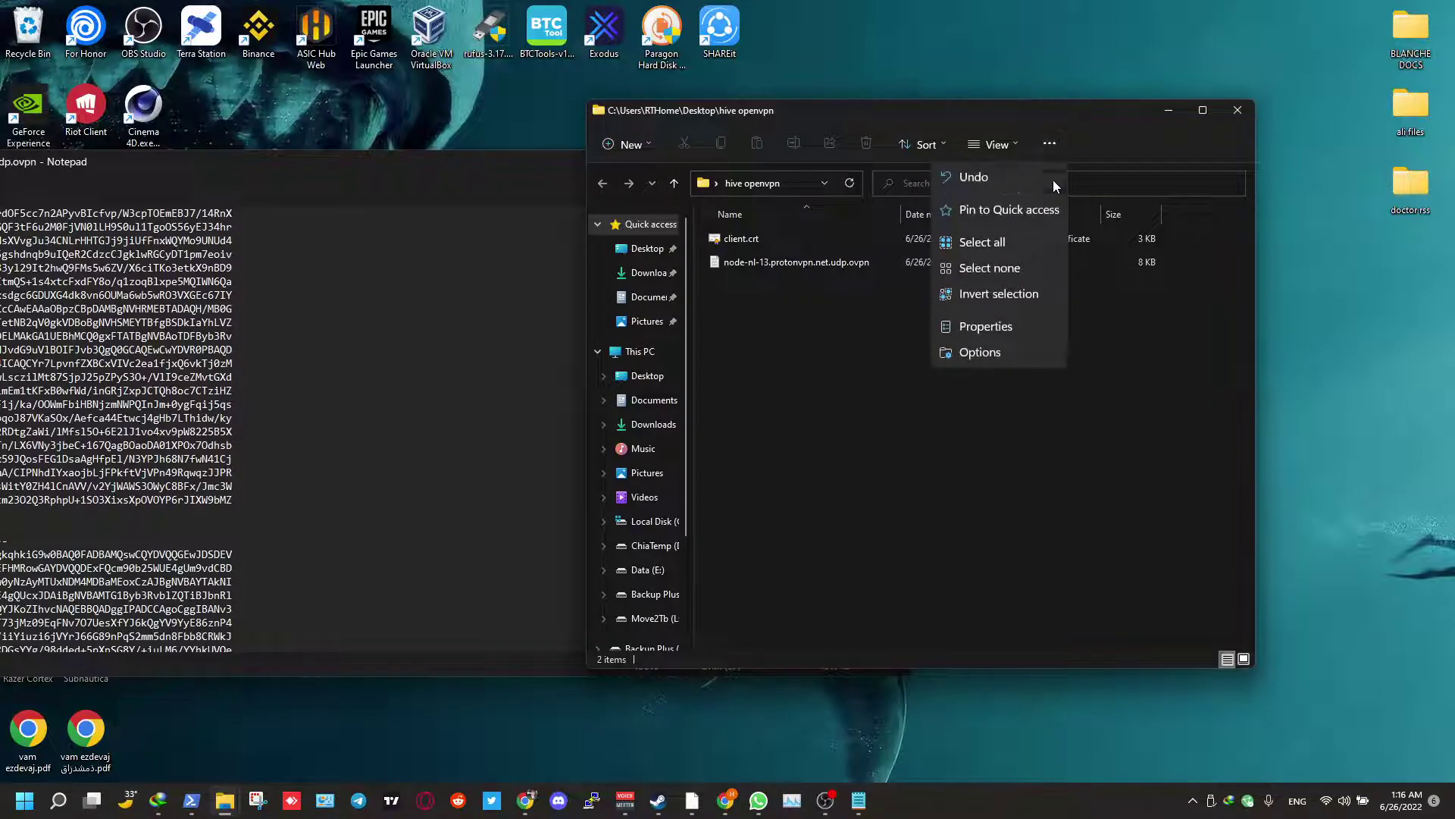
click(994, 352)
click(663, 257)
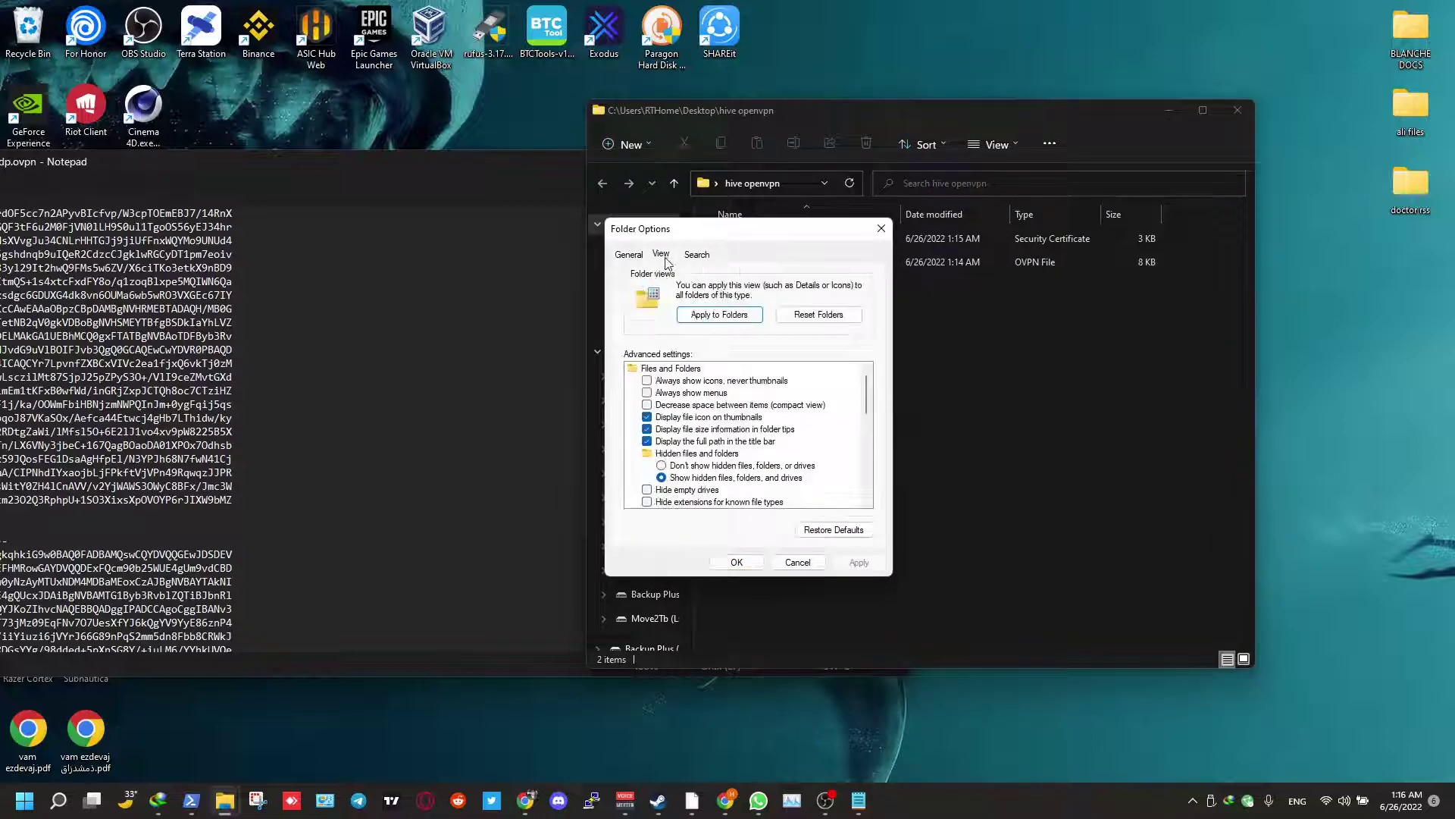
scroll(730, 489, down, 2)
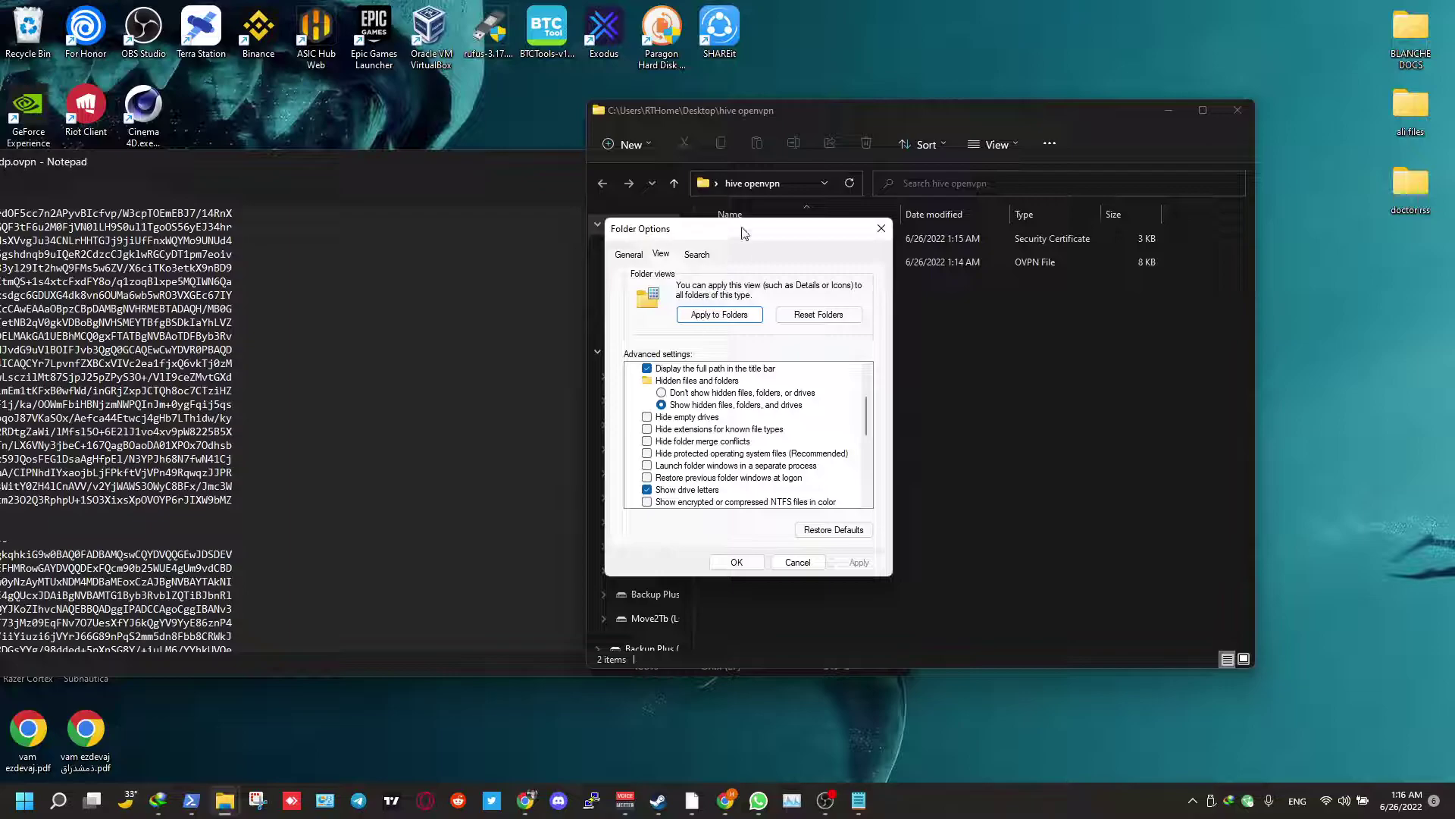
drag(739, 229, 1071, 194)
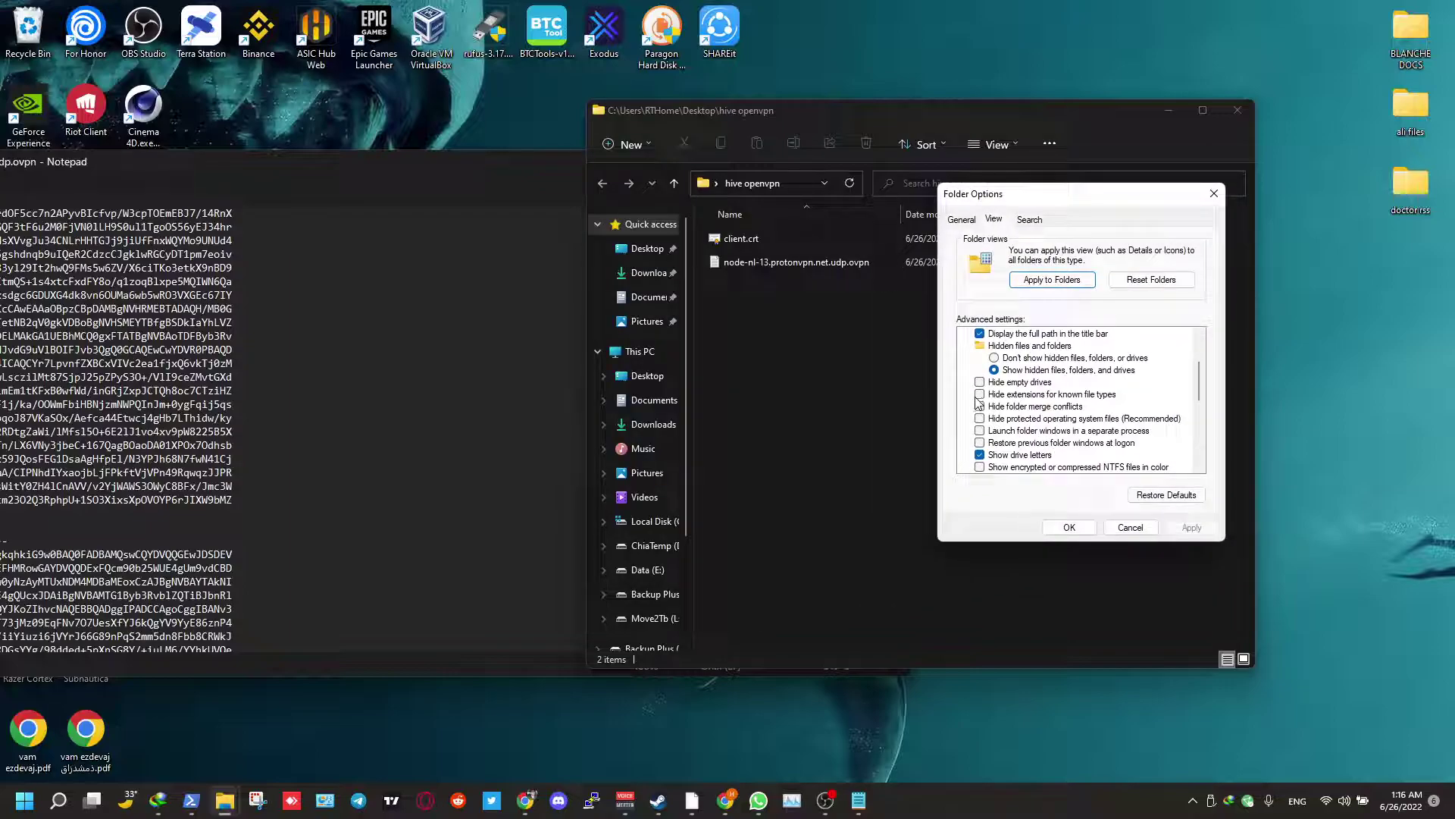
click(1076, 528)
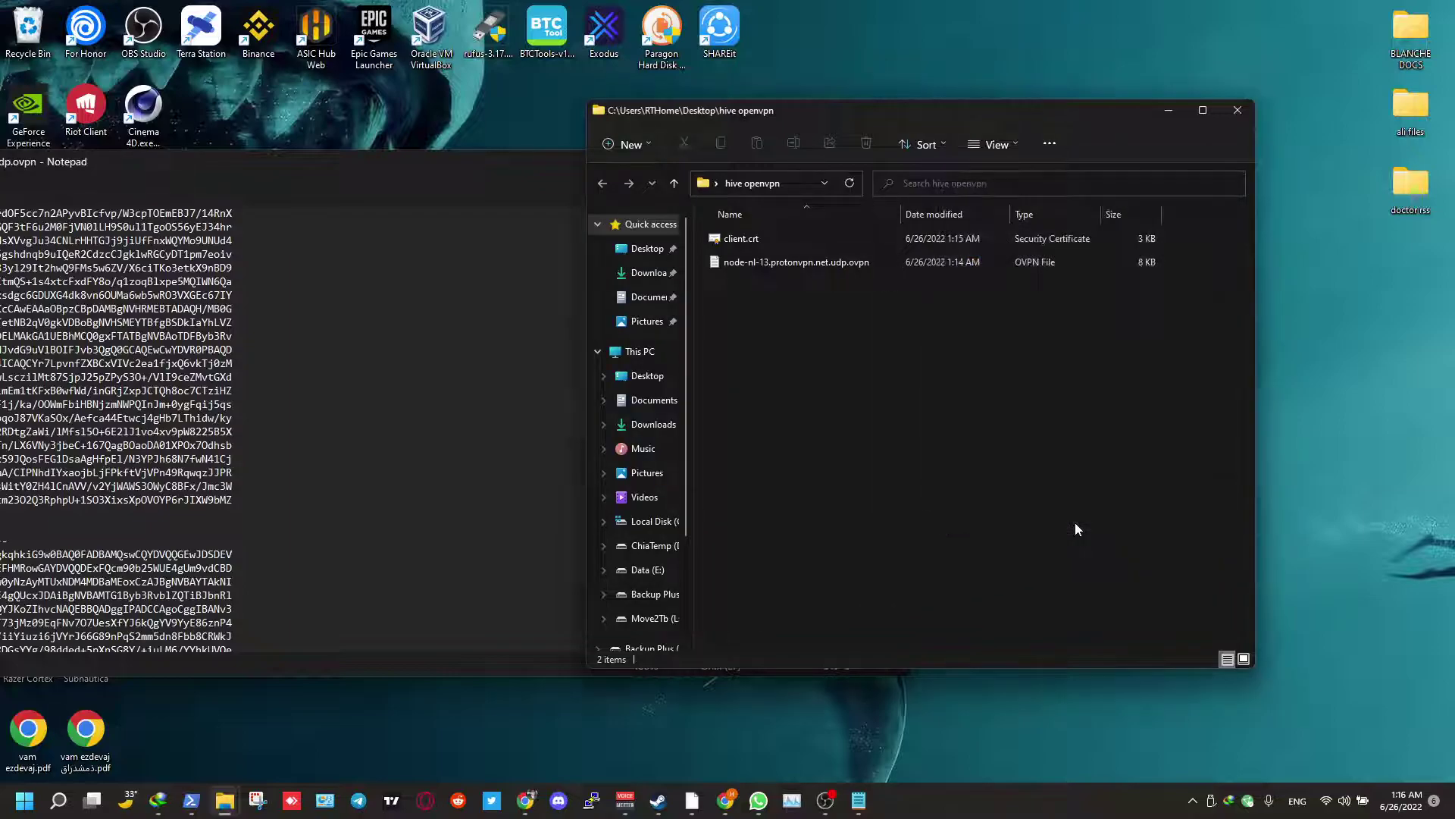
Select the OpenVPN static key block in the .ovpn config, then close the file.
click(425, 465)
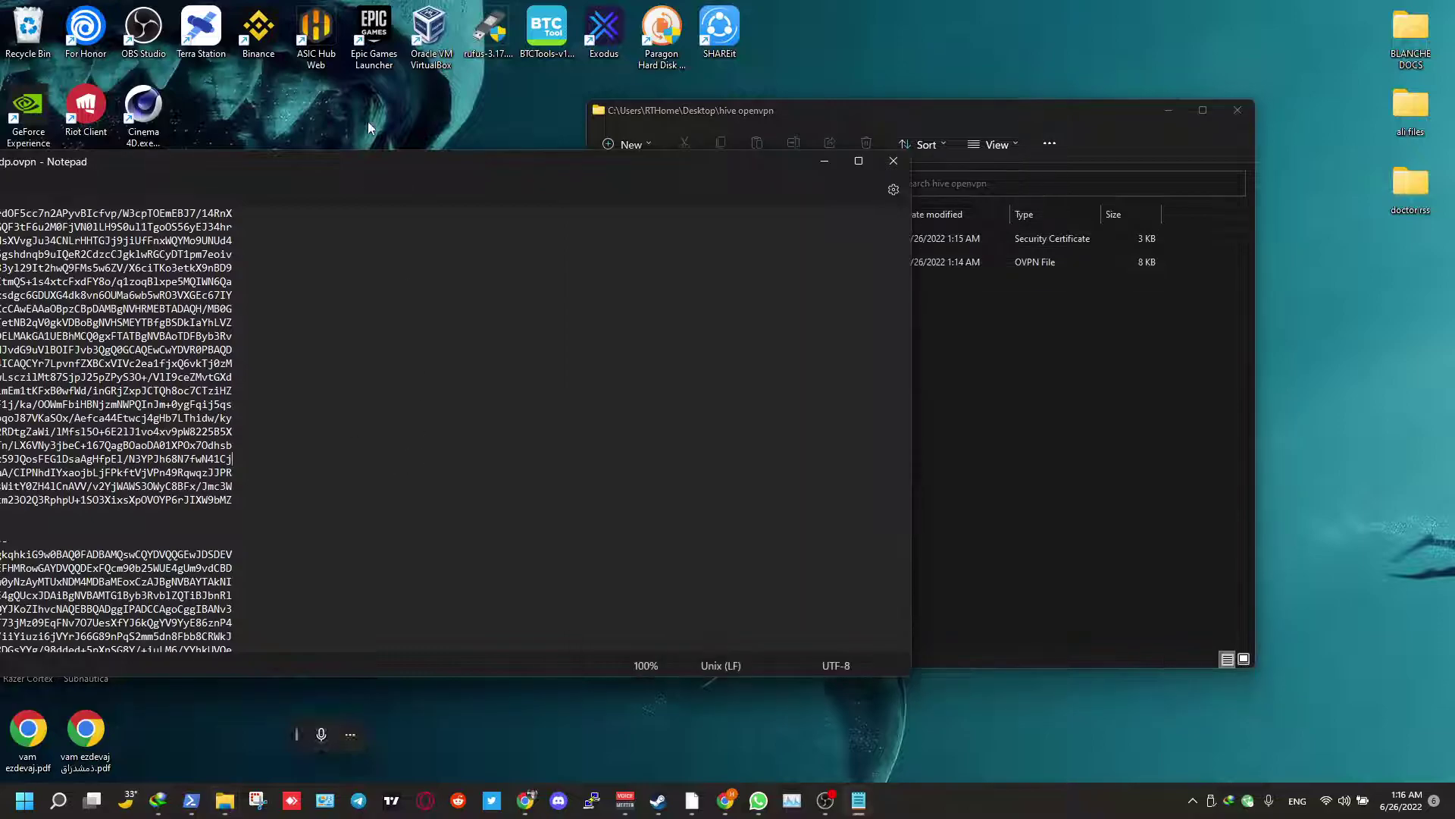
drag(366, 122, 616, 76)
scroll(614, 391, down, 15)
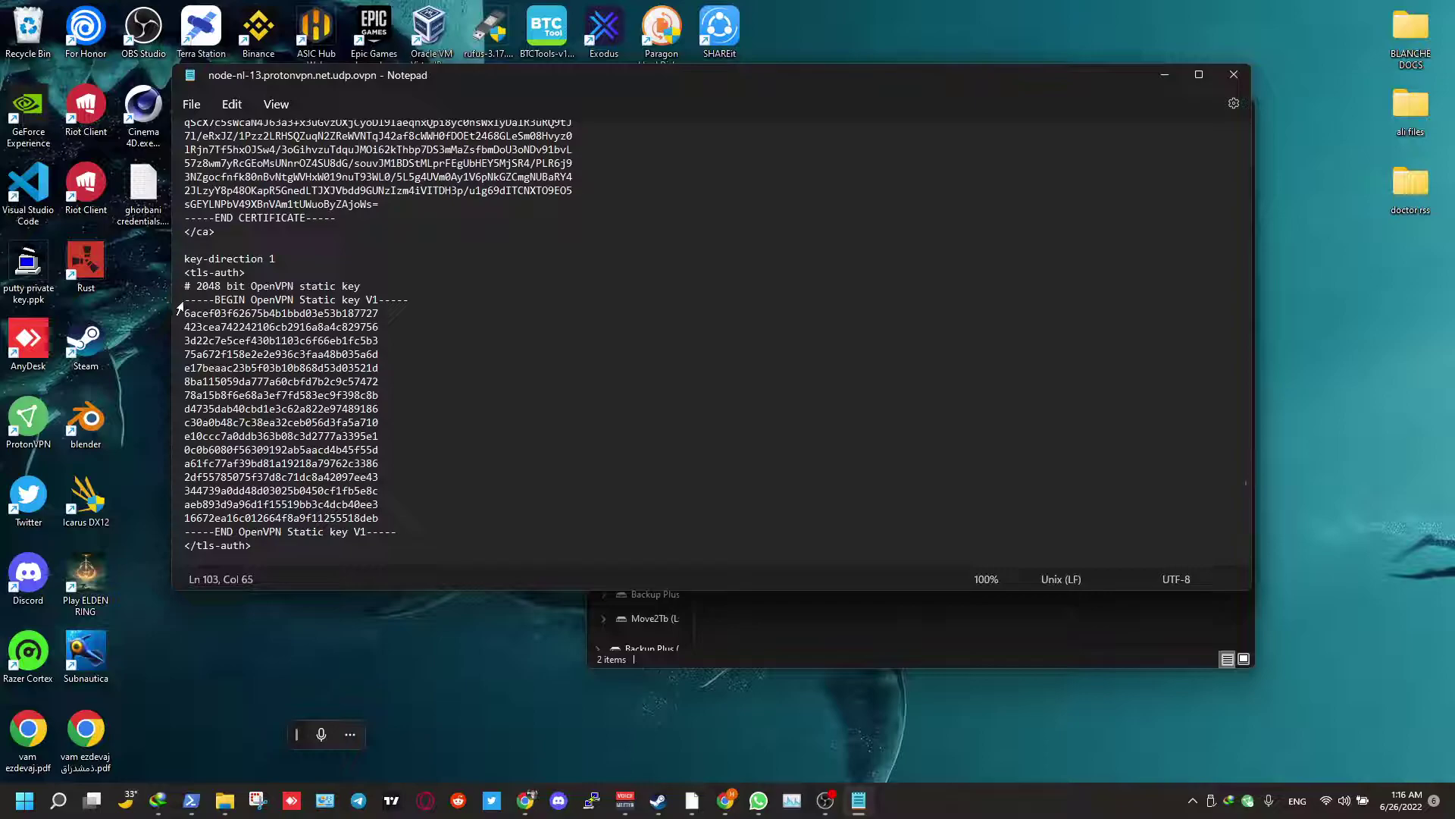
drag(185, 301, 401, 527)
key(ctrl+c)
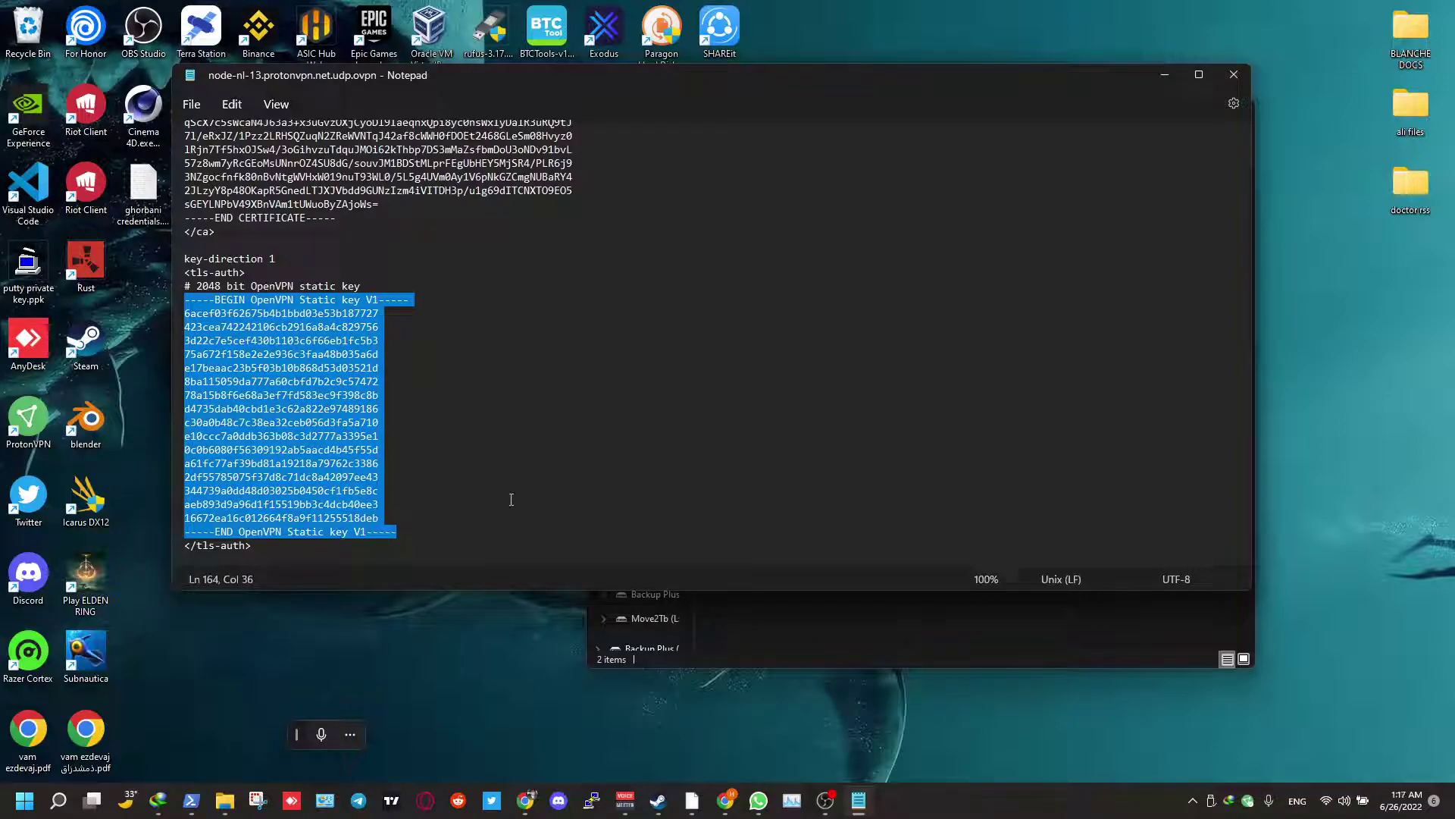
click(1234, 74)
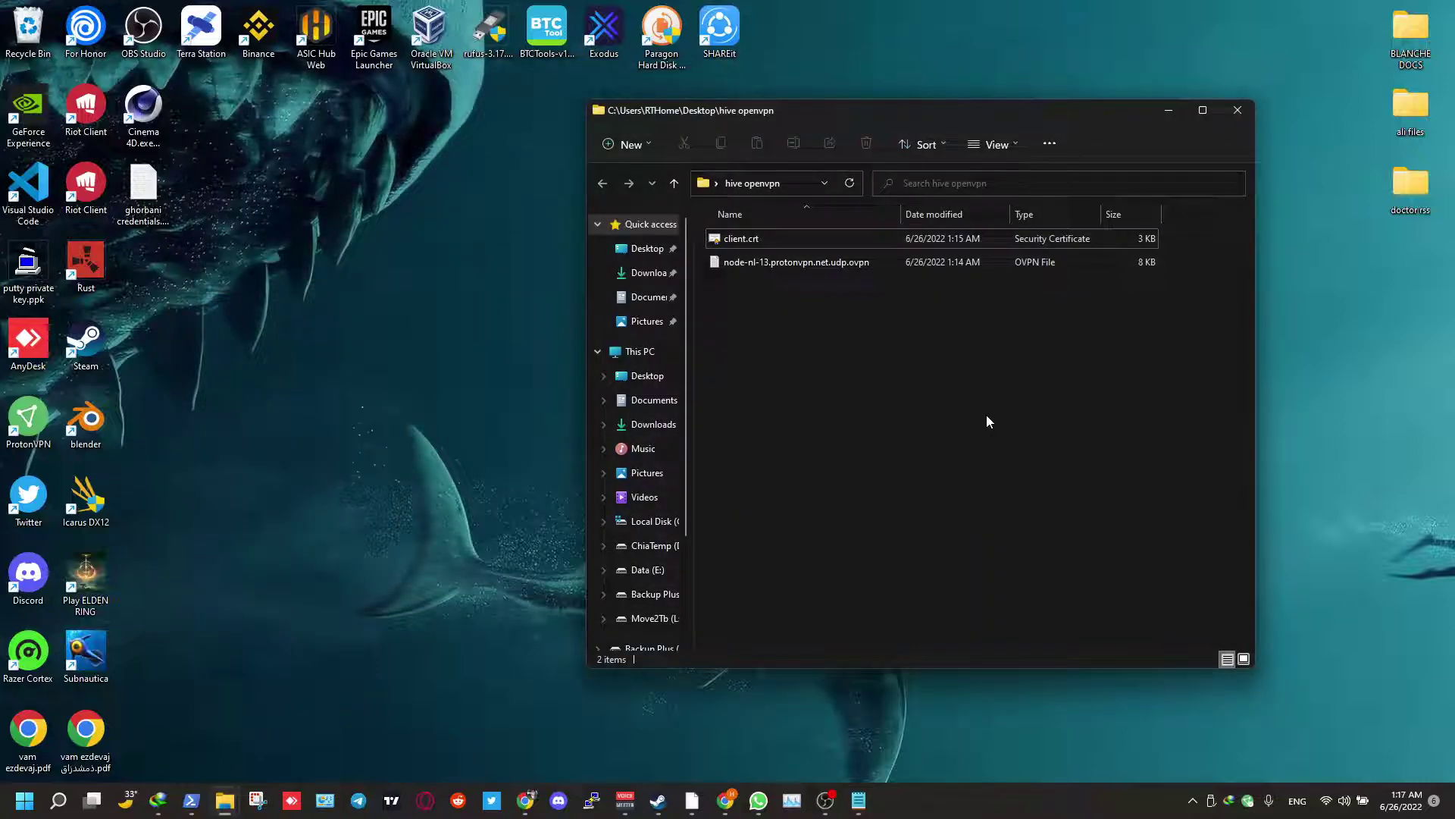
Create key.txt in hive openvpn, paste the static key and save it.
right_click(987, 416)
mouse_move(1084, 550)
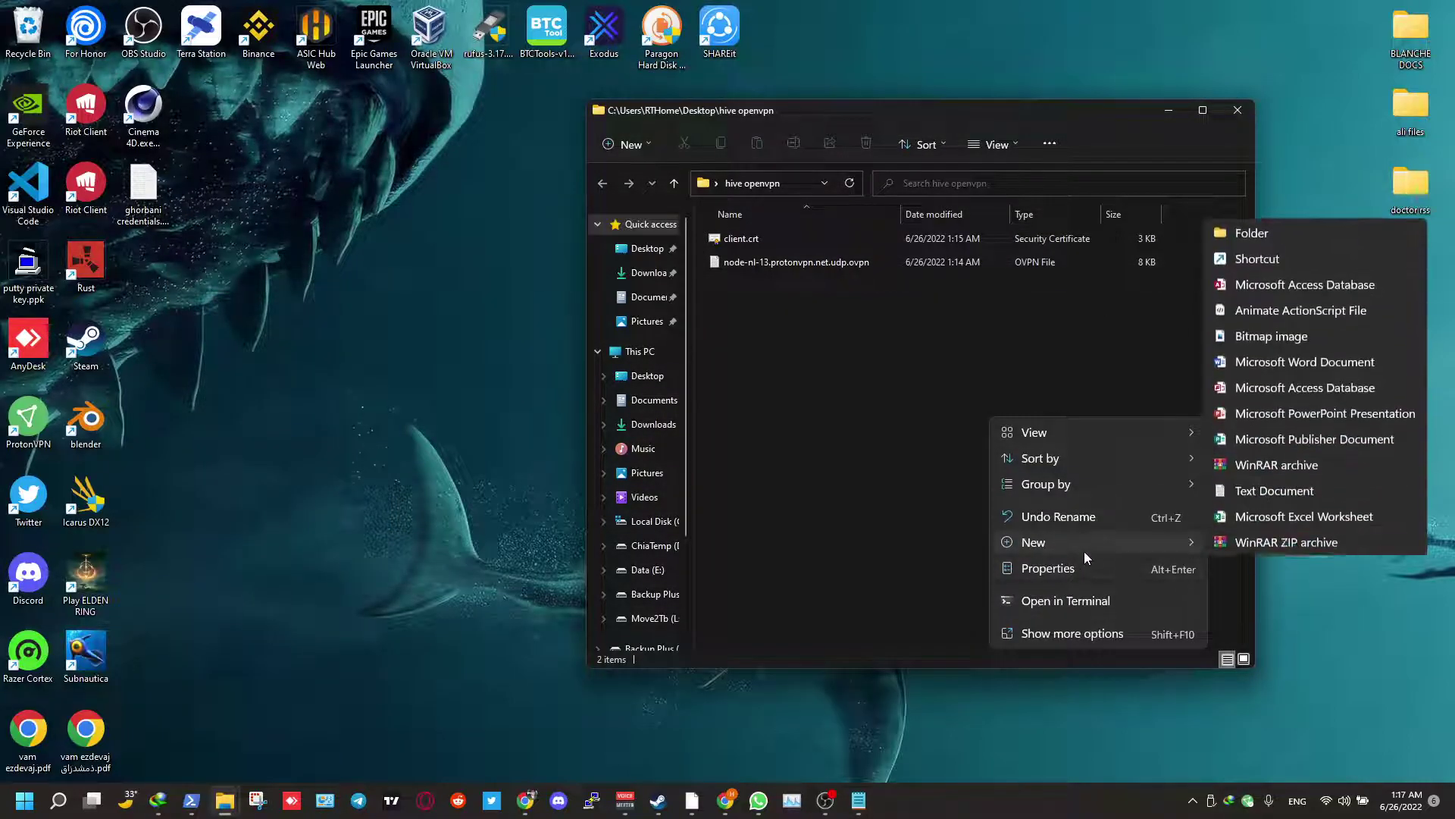
click(1269, 492)
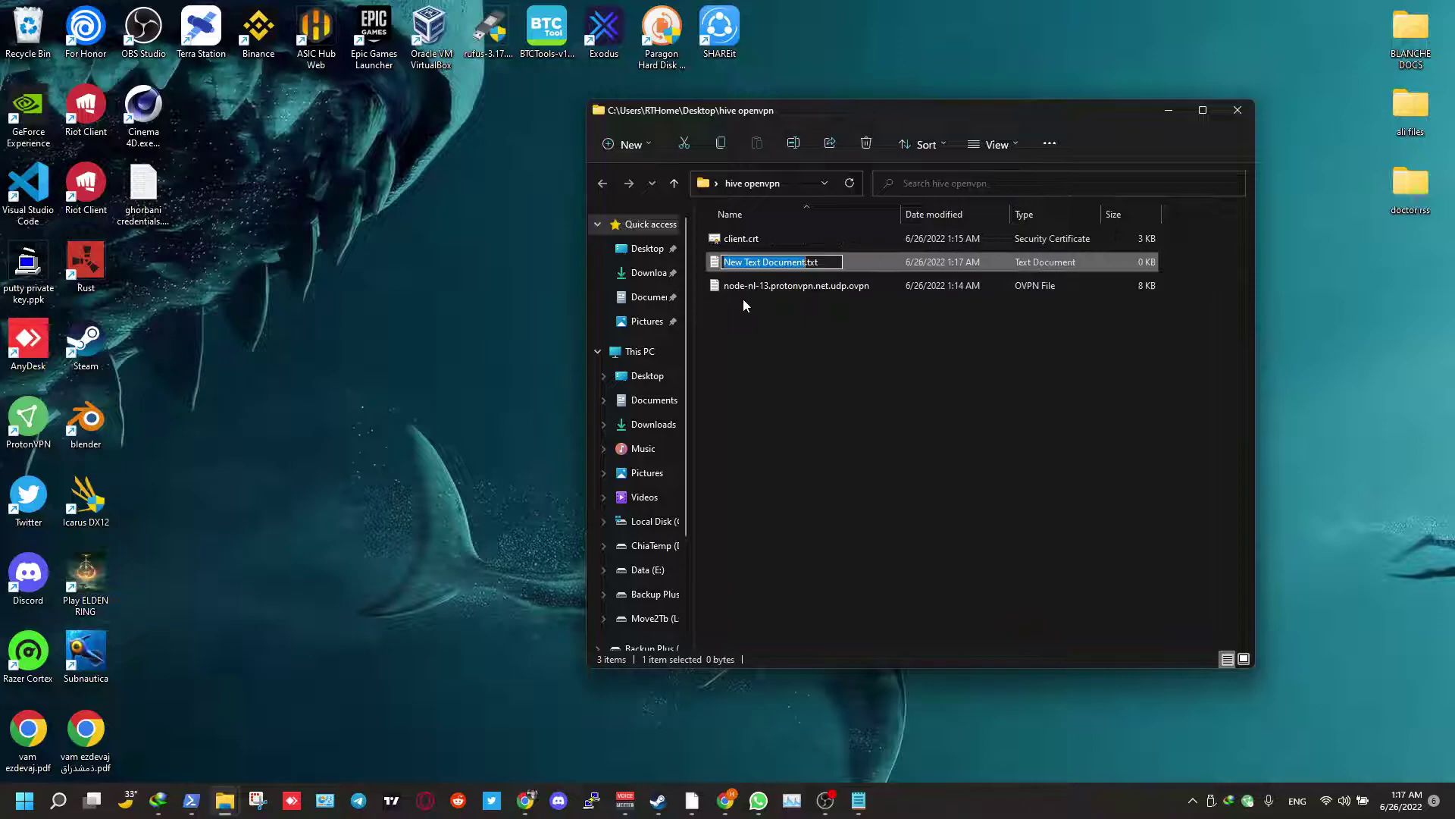
text(key)
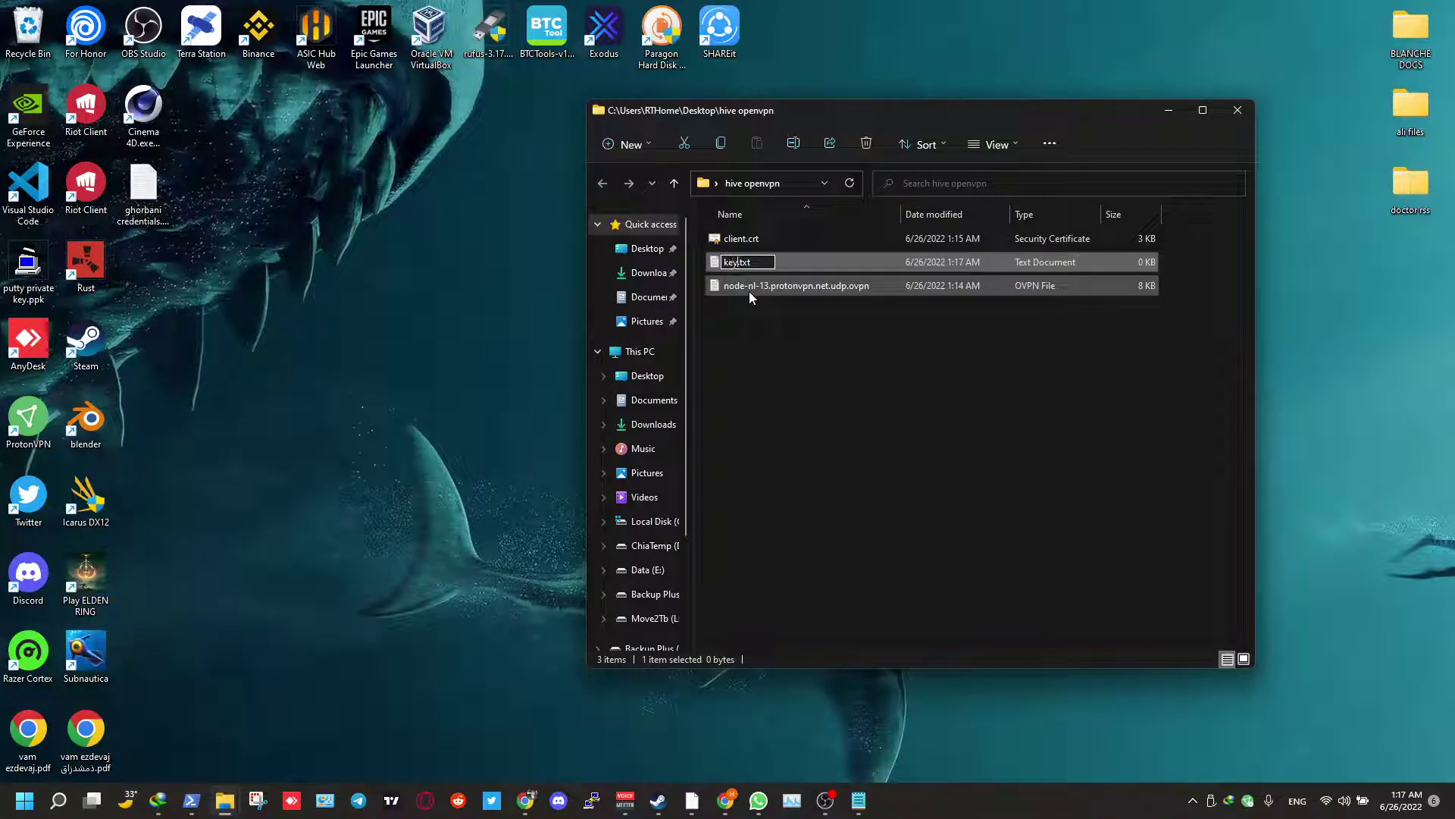
key(Return)
key(Return)
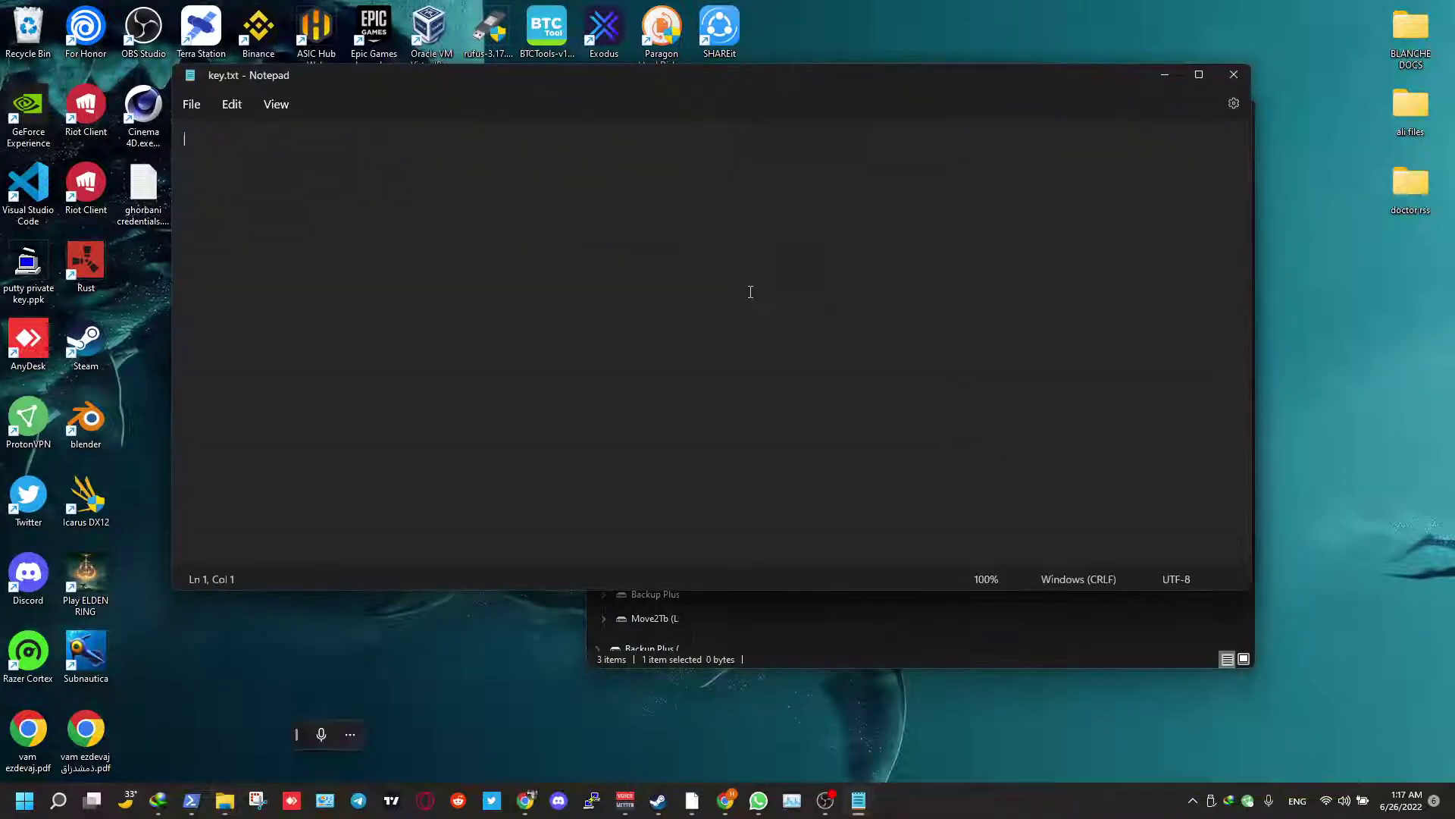
key(ctrl+v)
key(ctrl+s)
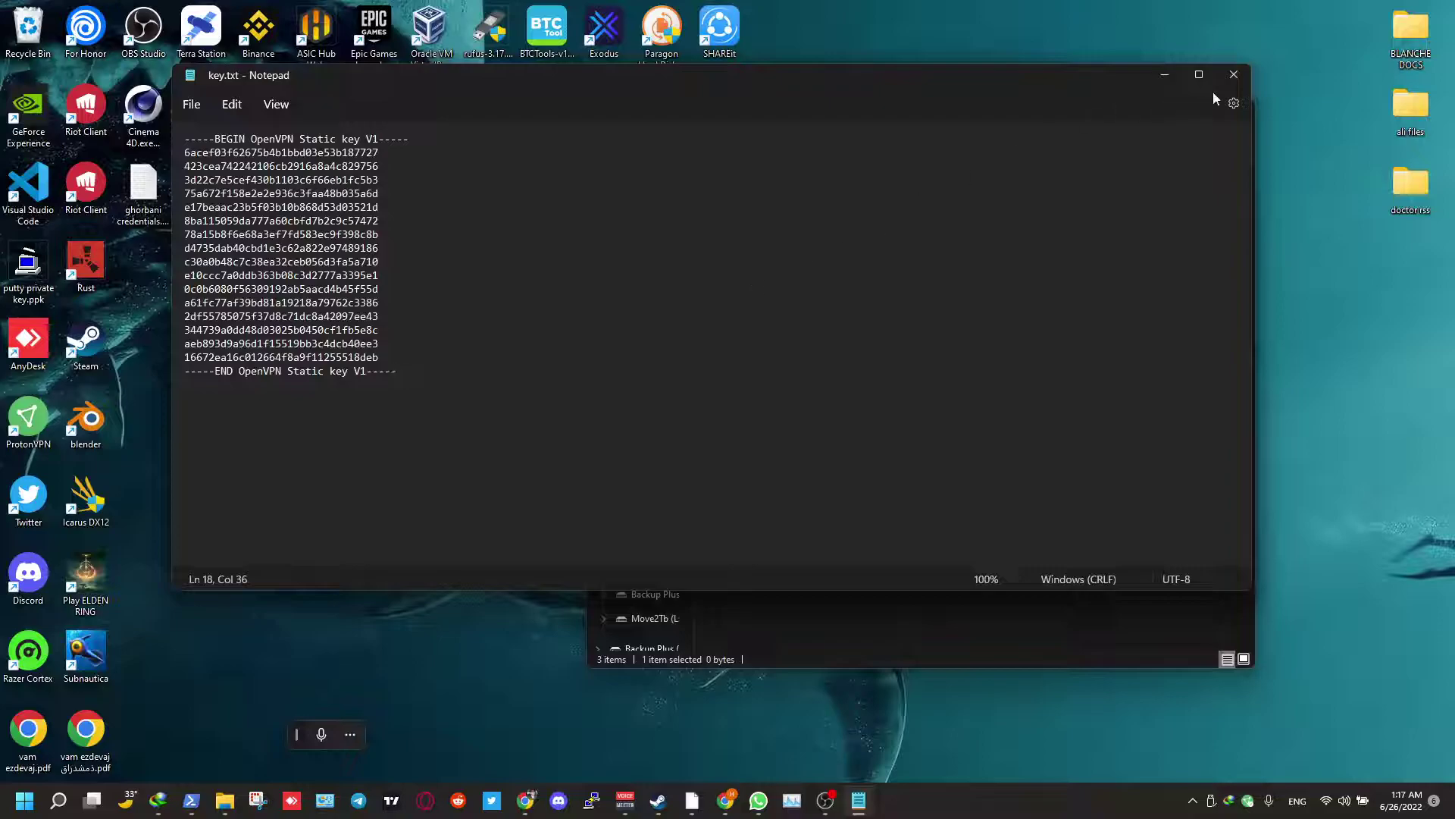
click(1233, 74)
Rename key.txt to key.key, accepting the extension change.
key(F2)
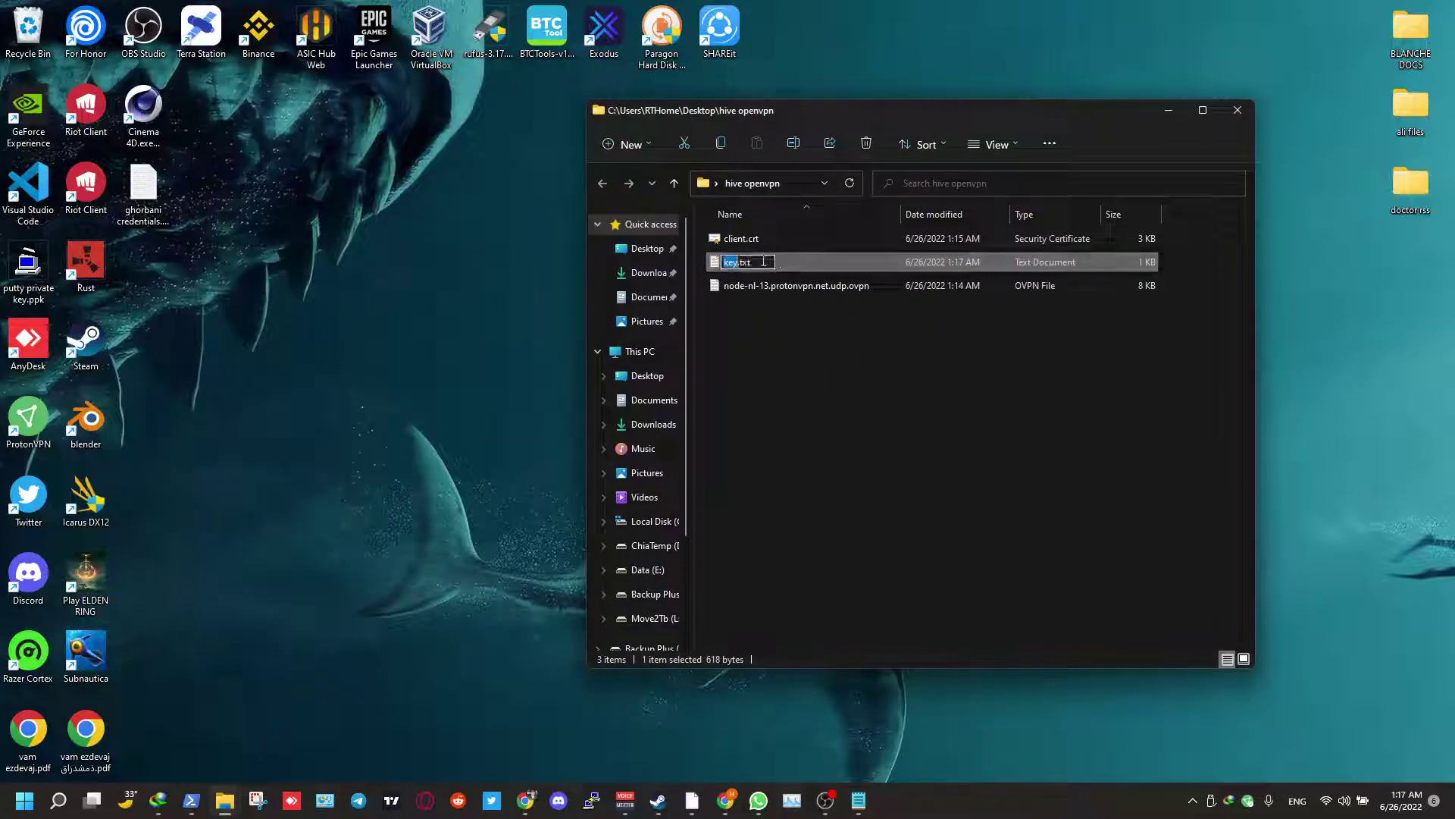
key(BackSpace)
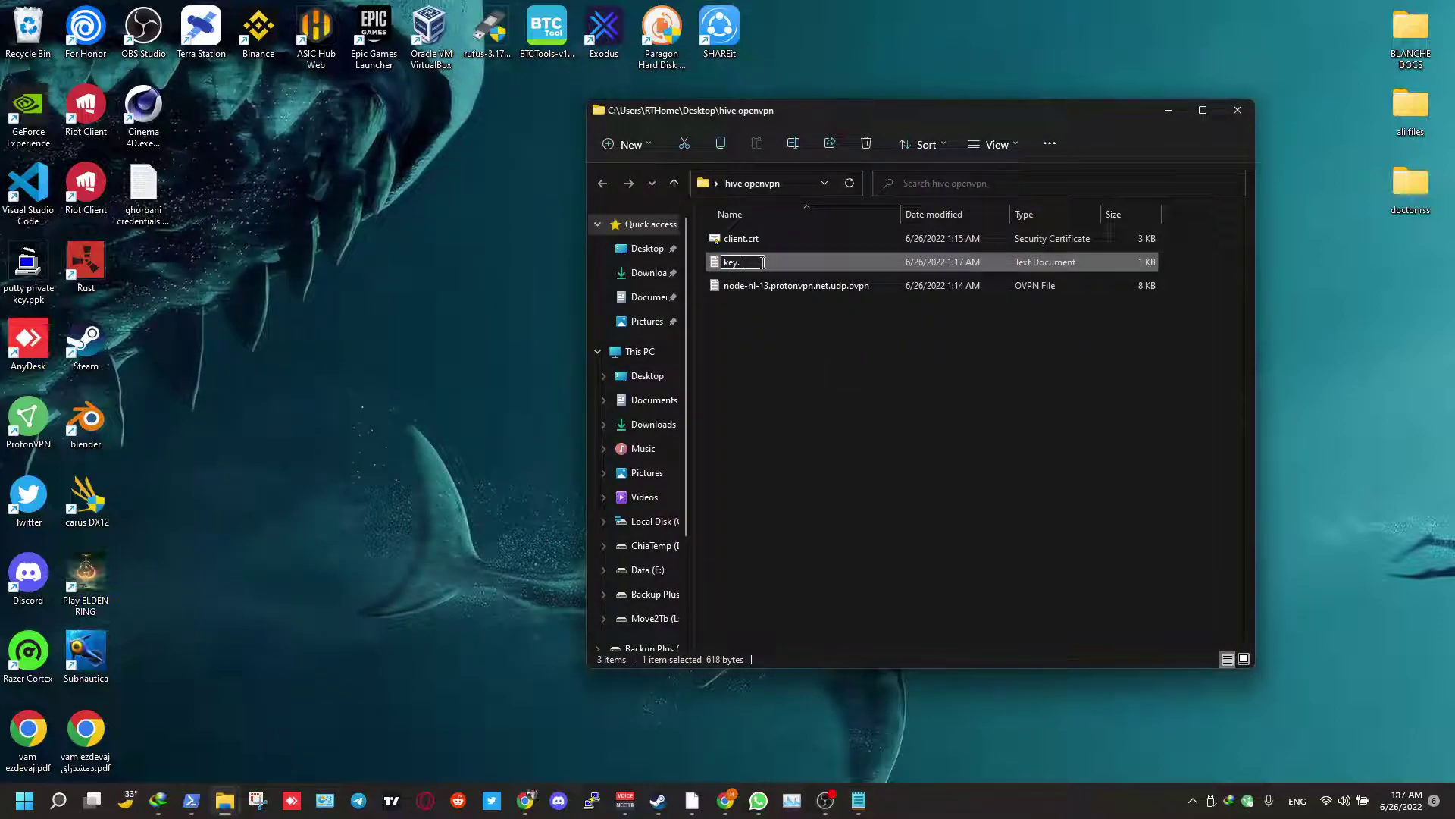
text(key)
key(Return)
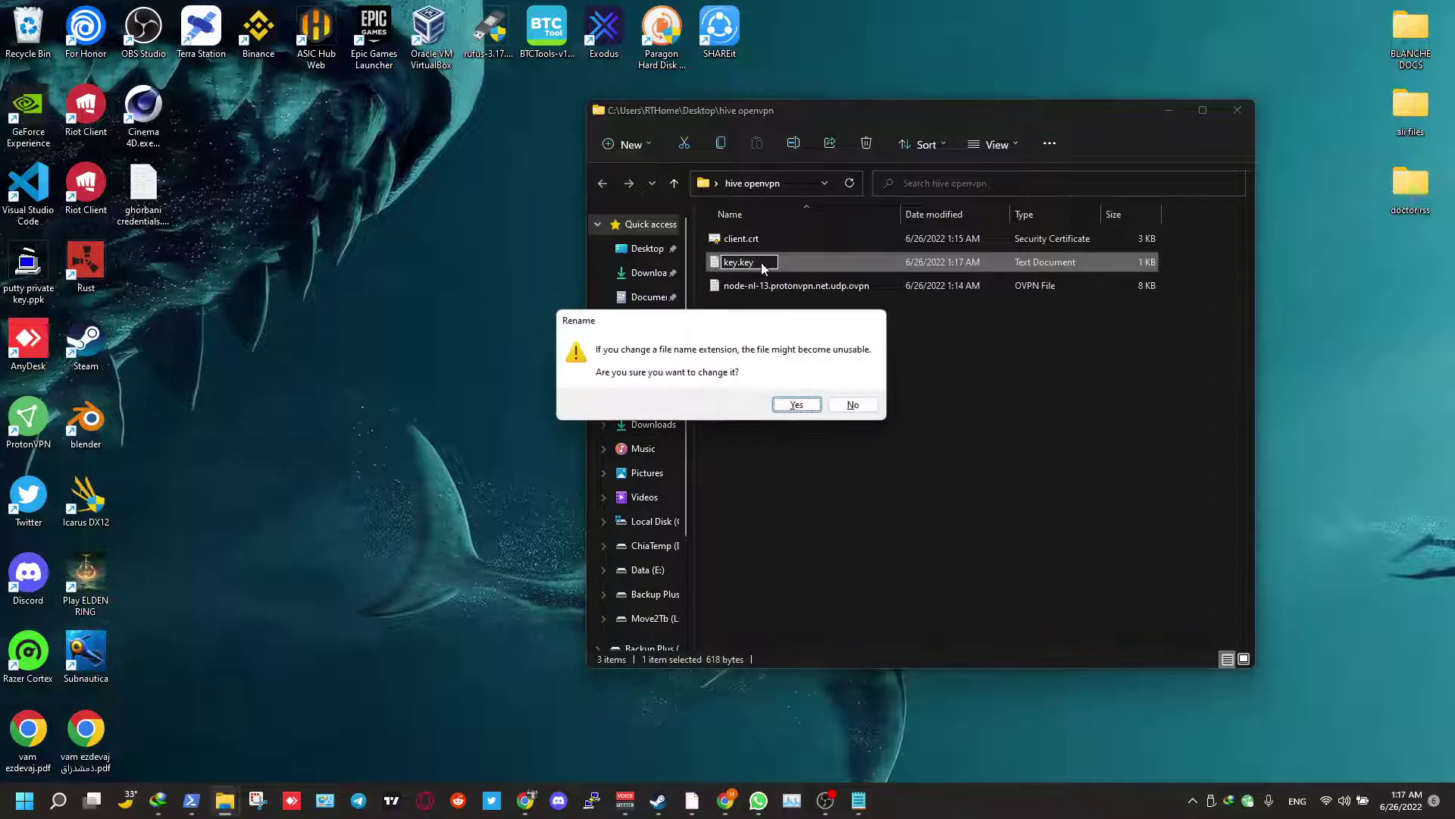
click(795, 403)
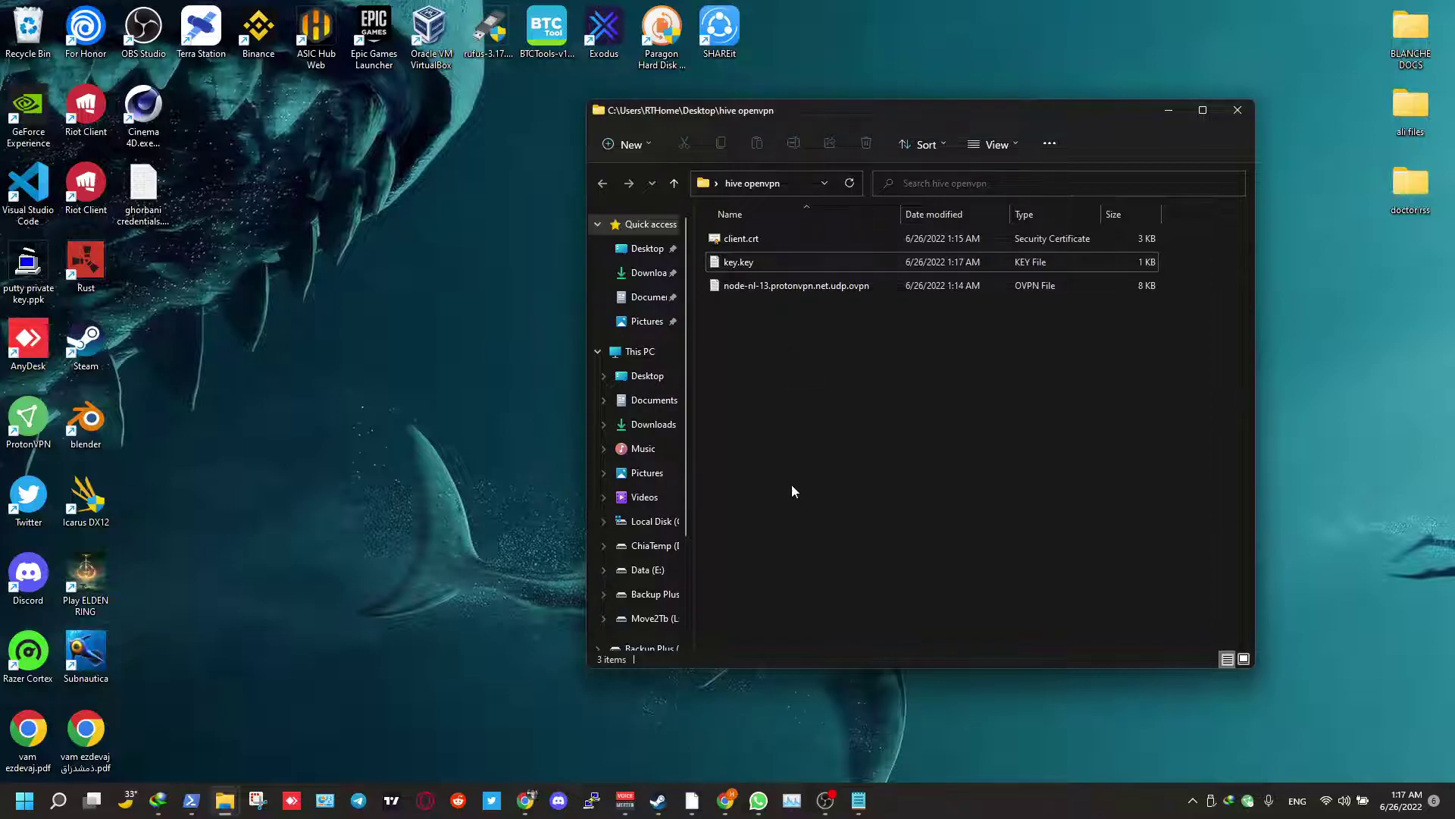
Open the rig's OpenVPN configuration in Hive OS and turn VPN on.
click(591, 737)
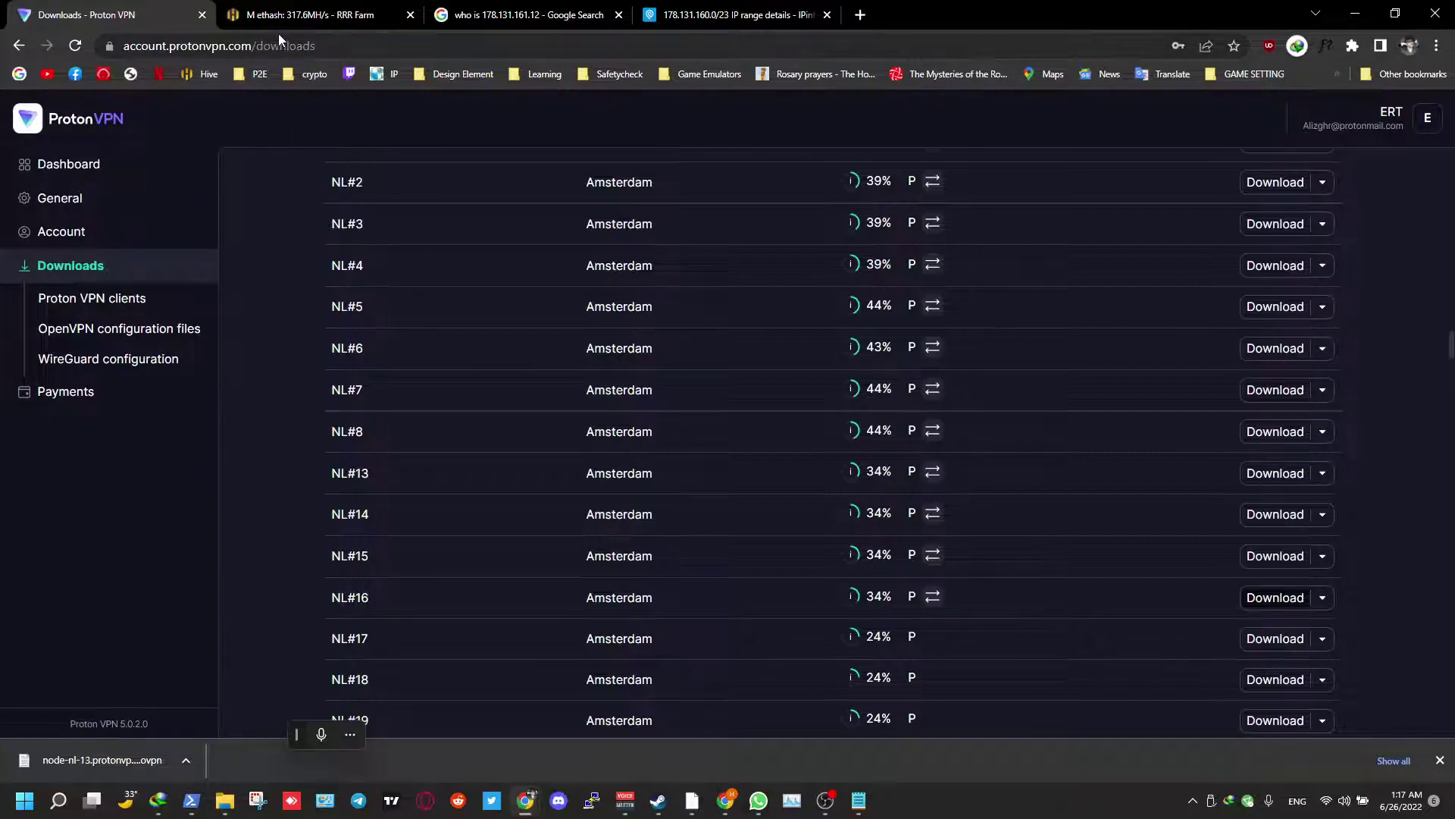
click(318, 14)
click(314, 106)
click(661, 679)
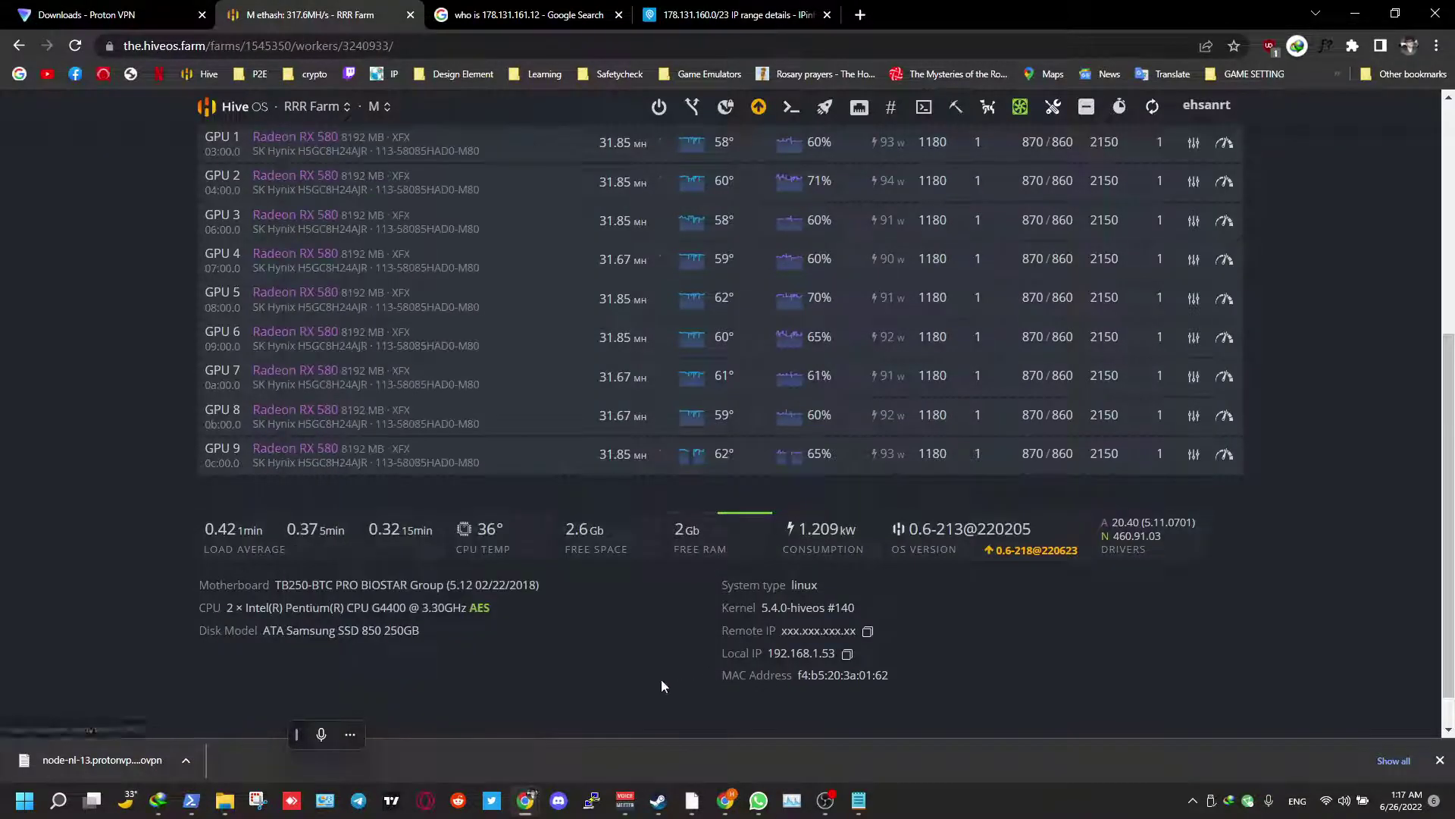
scroll(563, 608, up, 5)
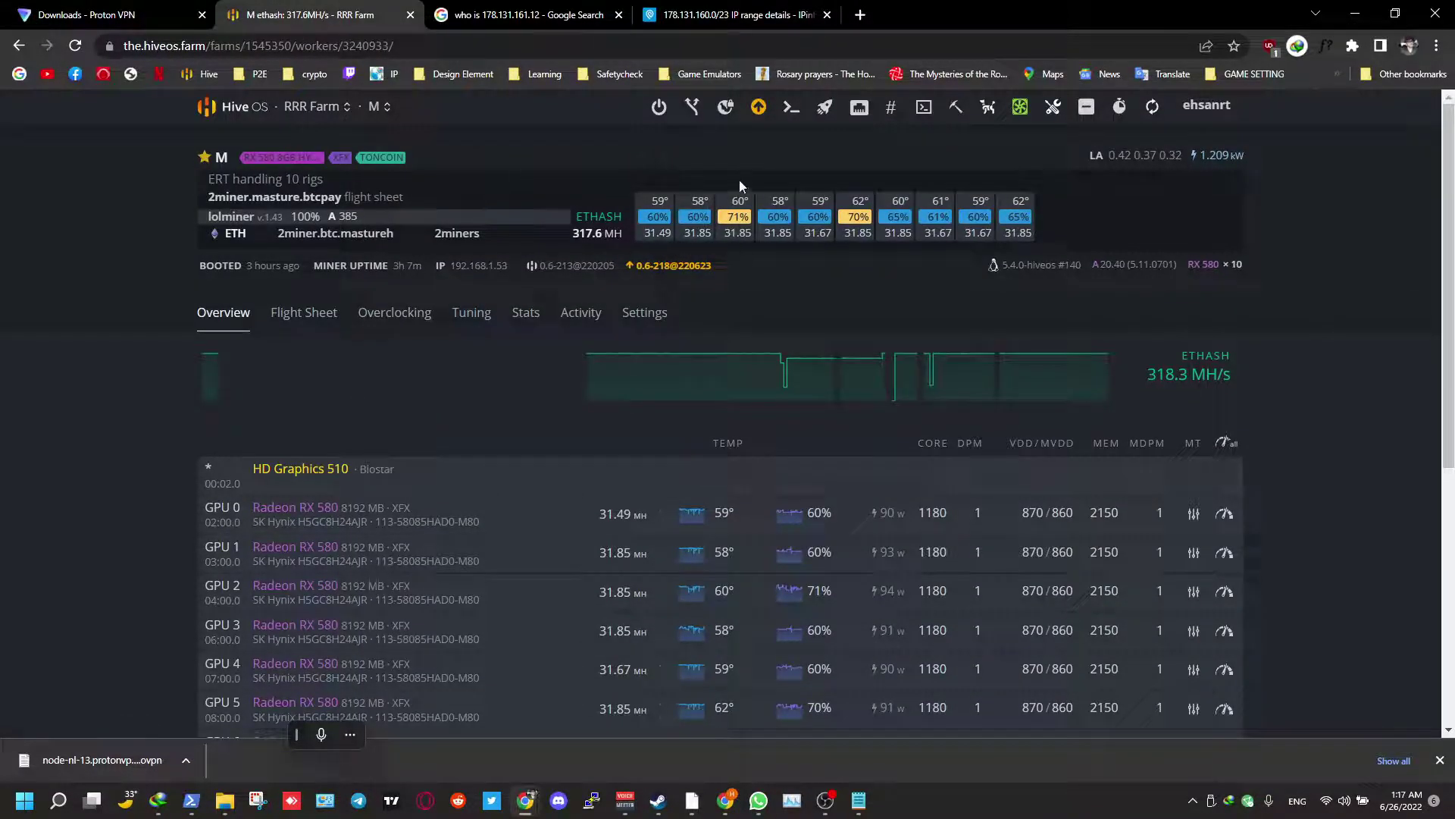
click(726, 112)
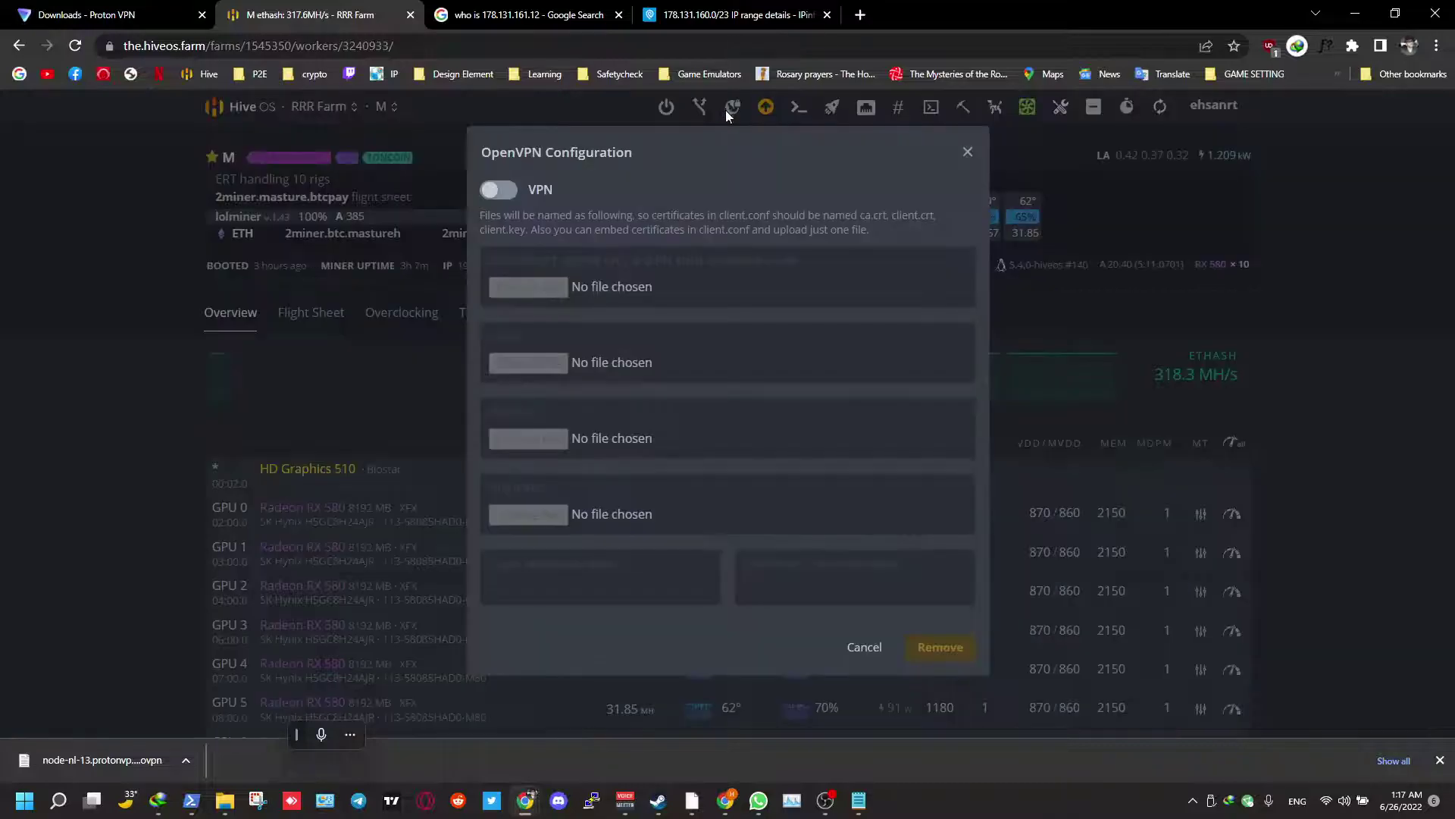
click(498, 191)
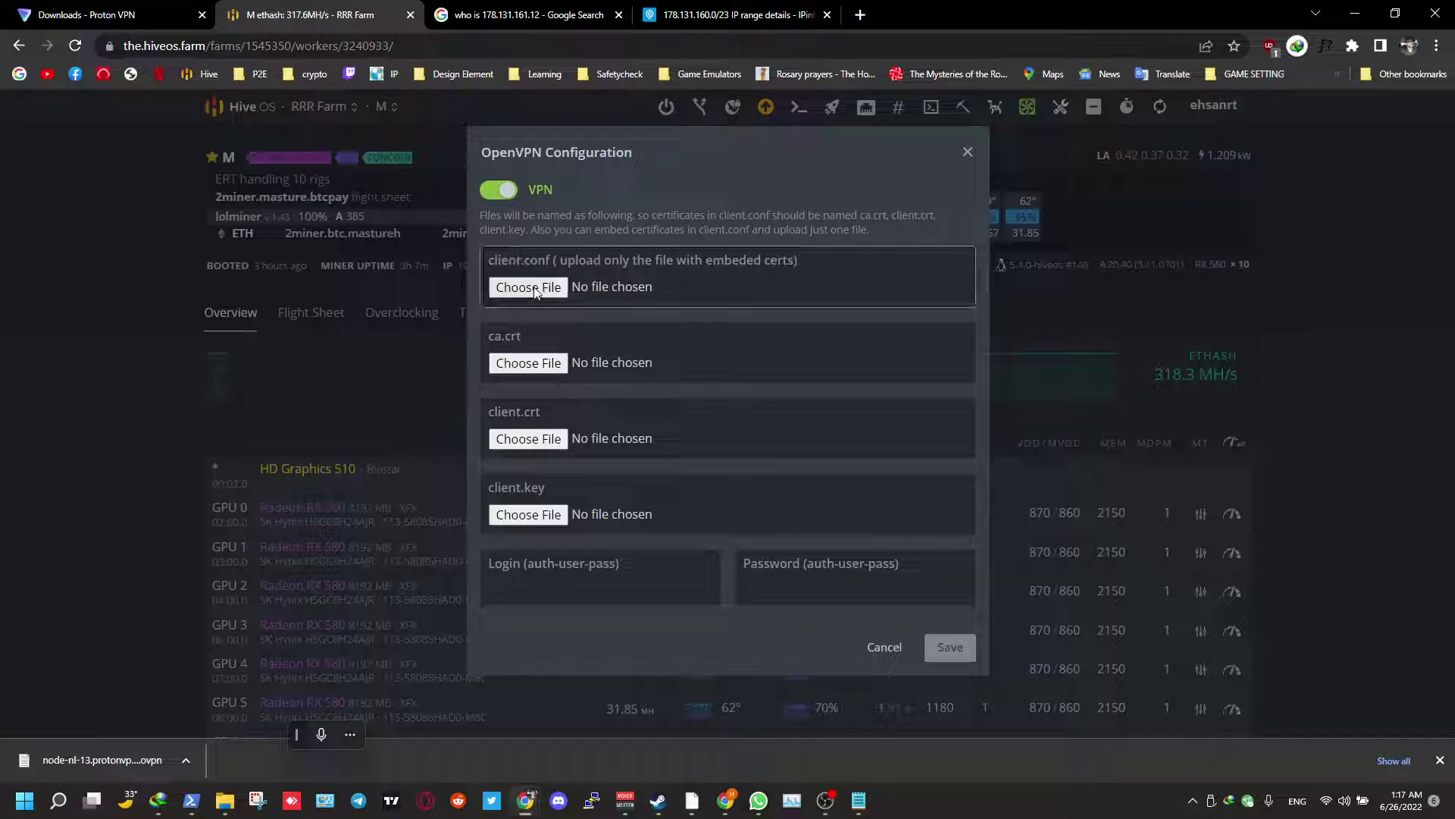
Attach the .ovpn as client.conf, client.crt for ca.crt and client.crt, and key.key as client.key.
click(528, 287)
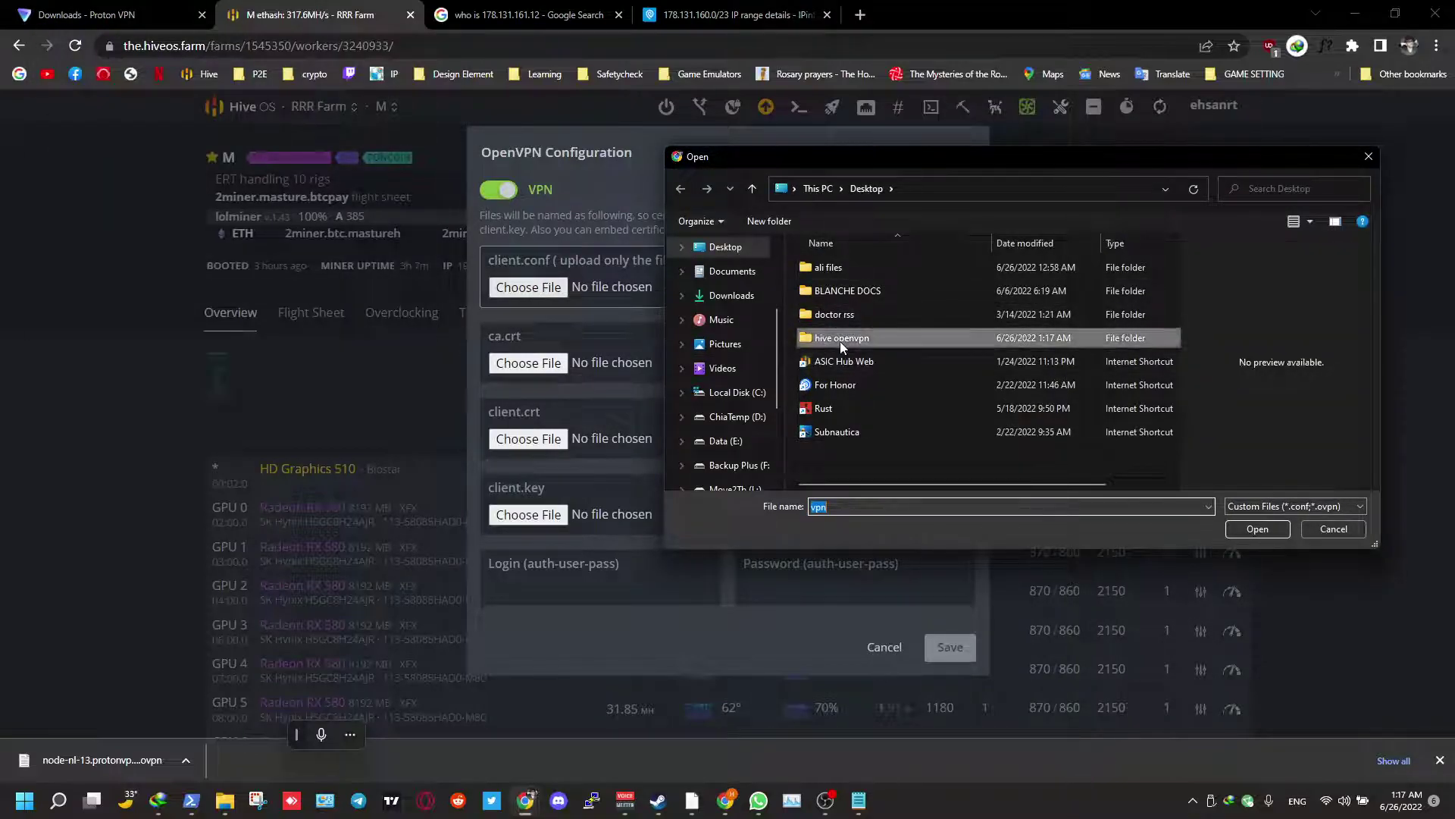
double_click(840, 339)
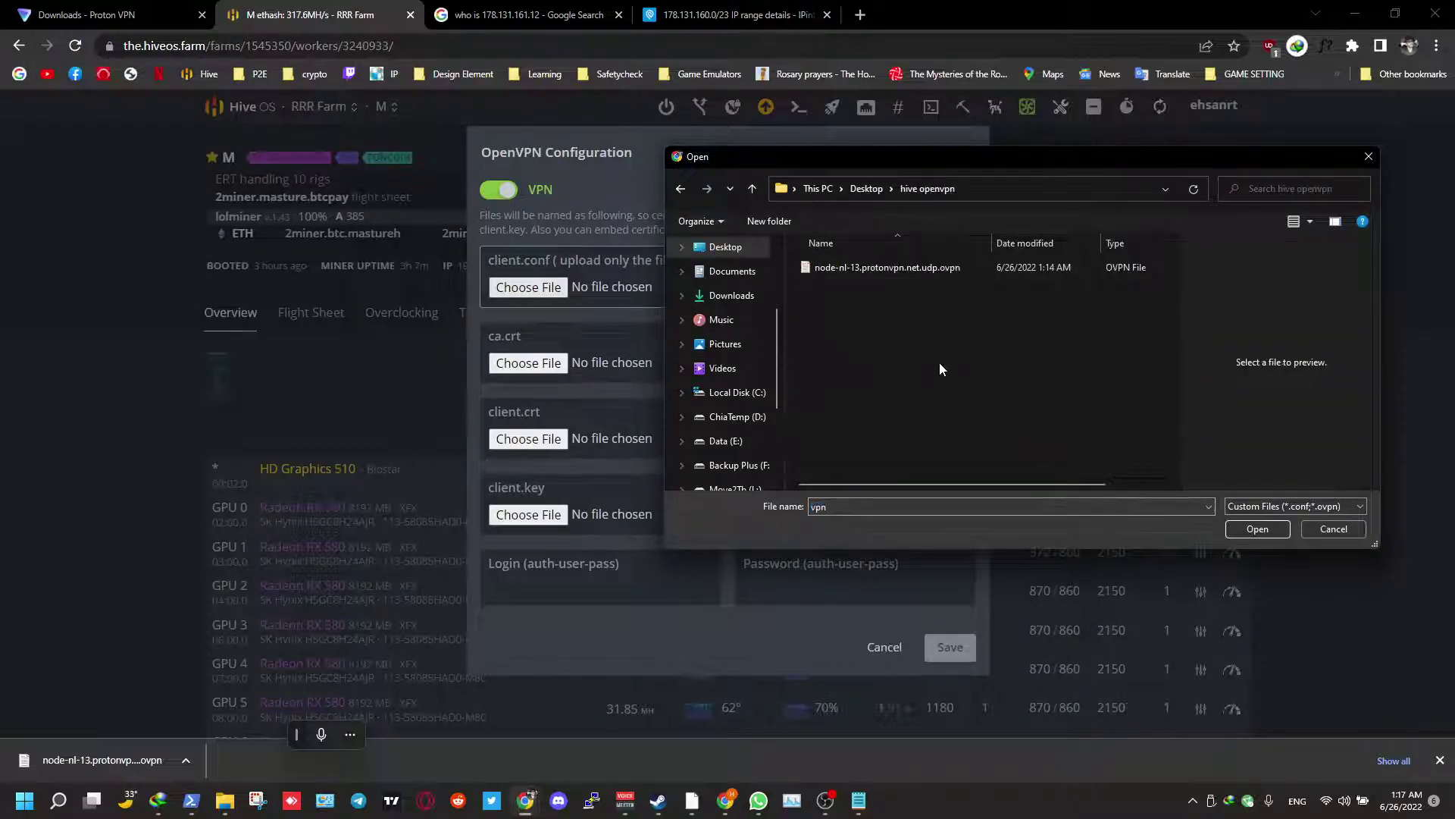
double_click(928, 274)
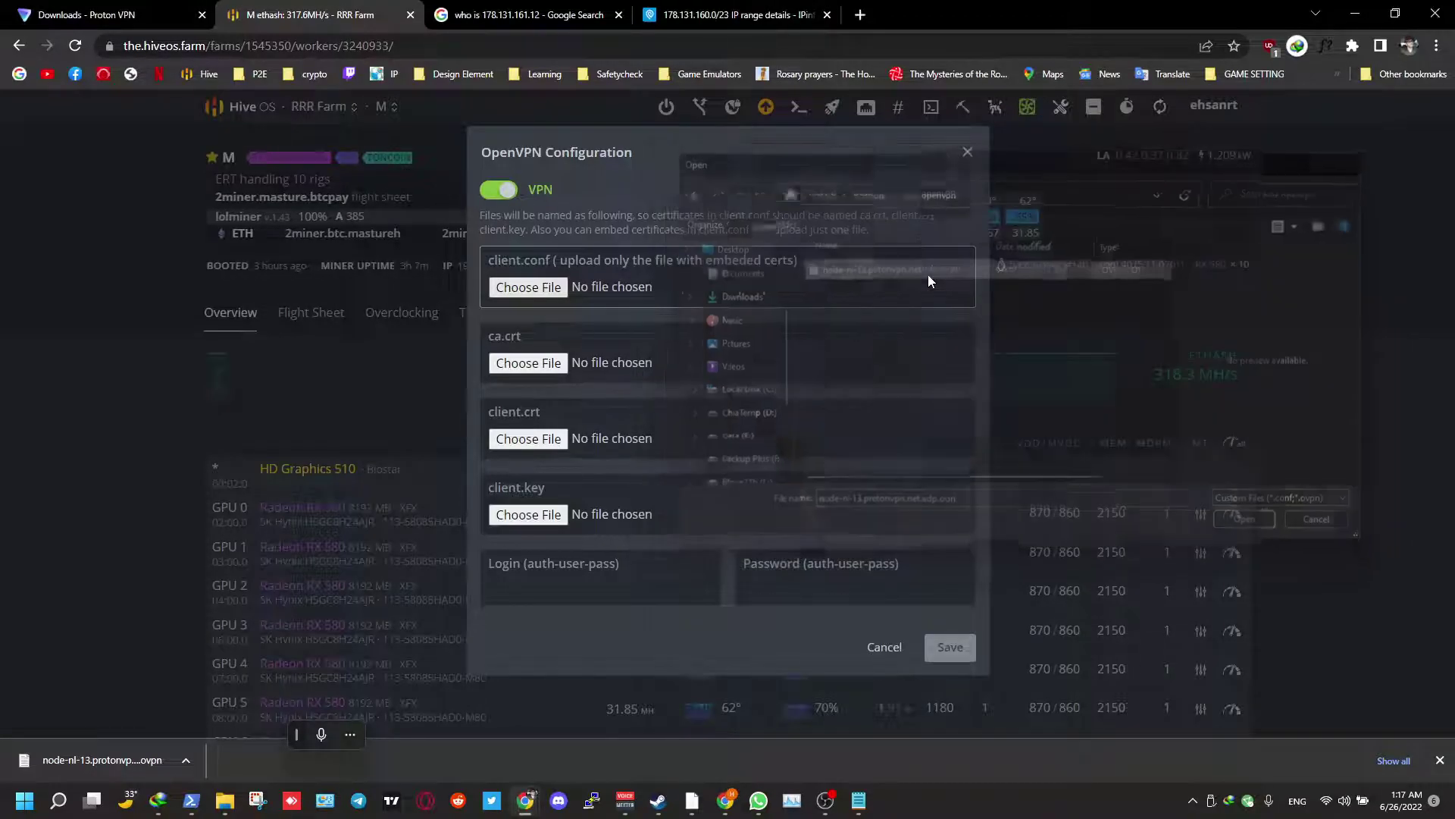
click(529, 364)
double_click(826, 270)
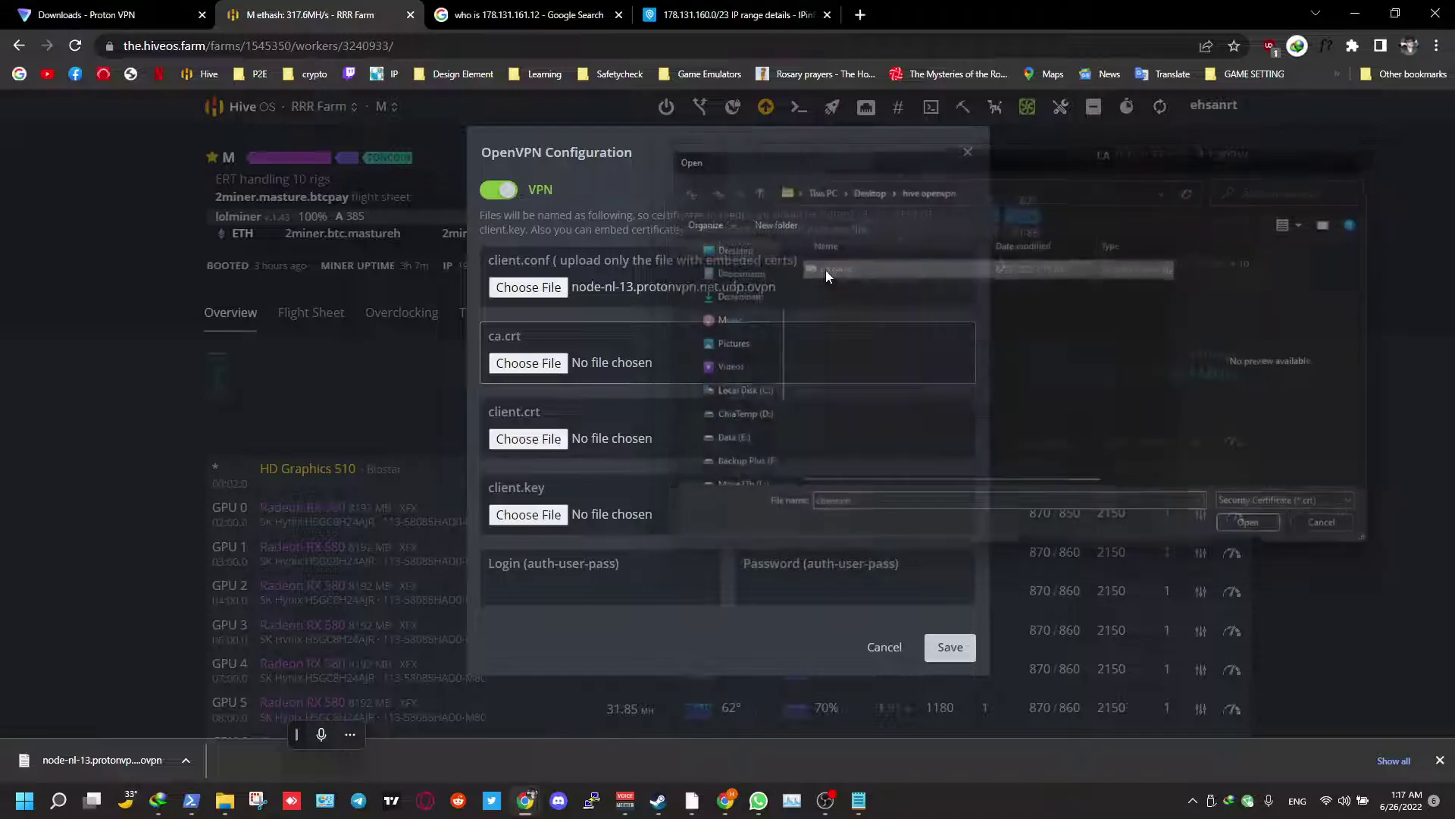
click(562, 445)
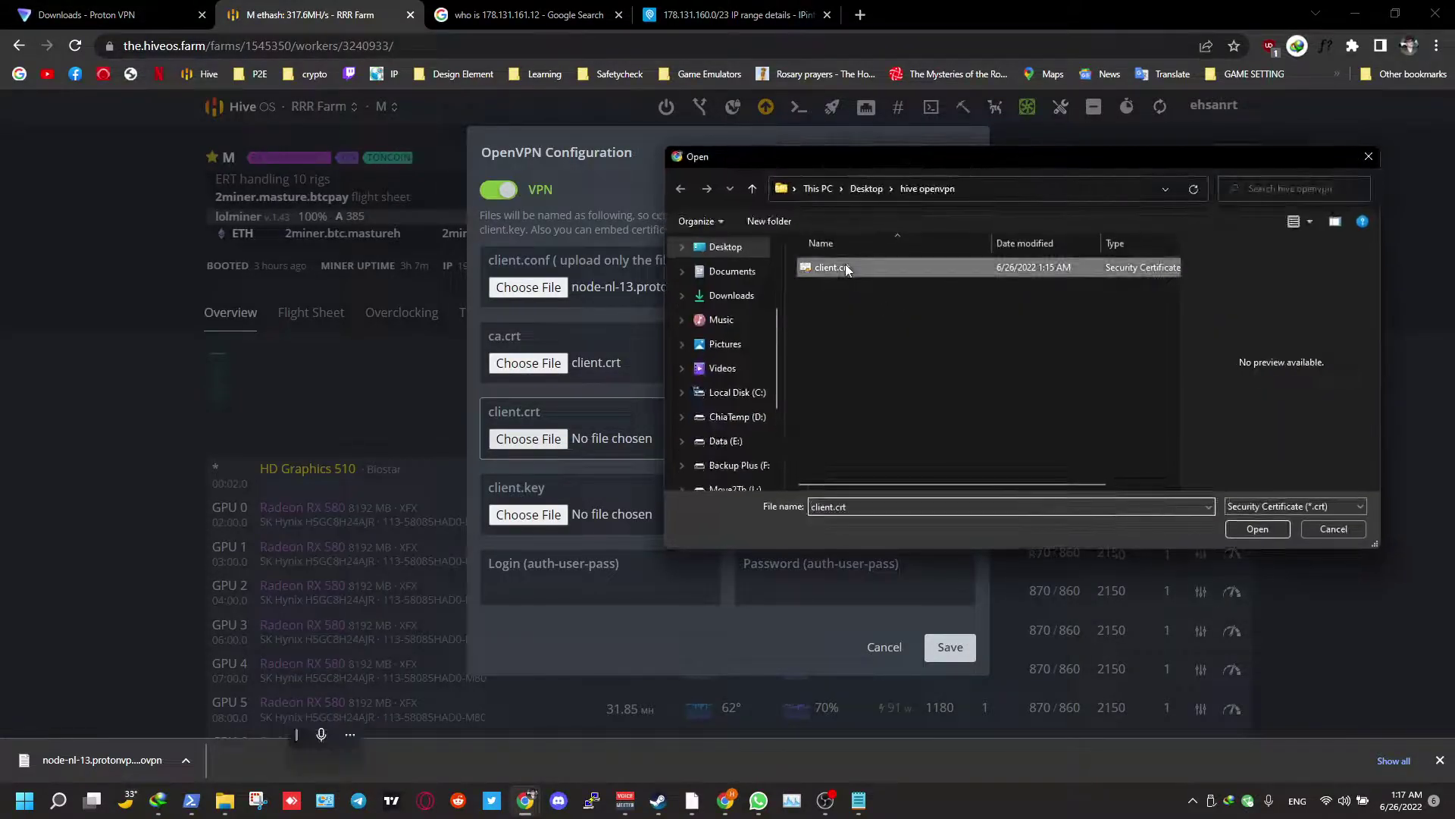
double_click(844, 266)
click(552, 516)
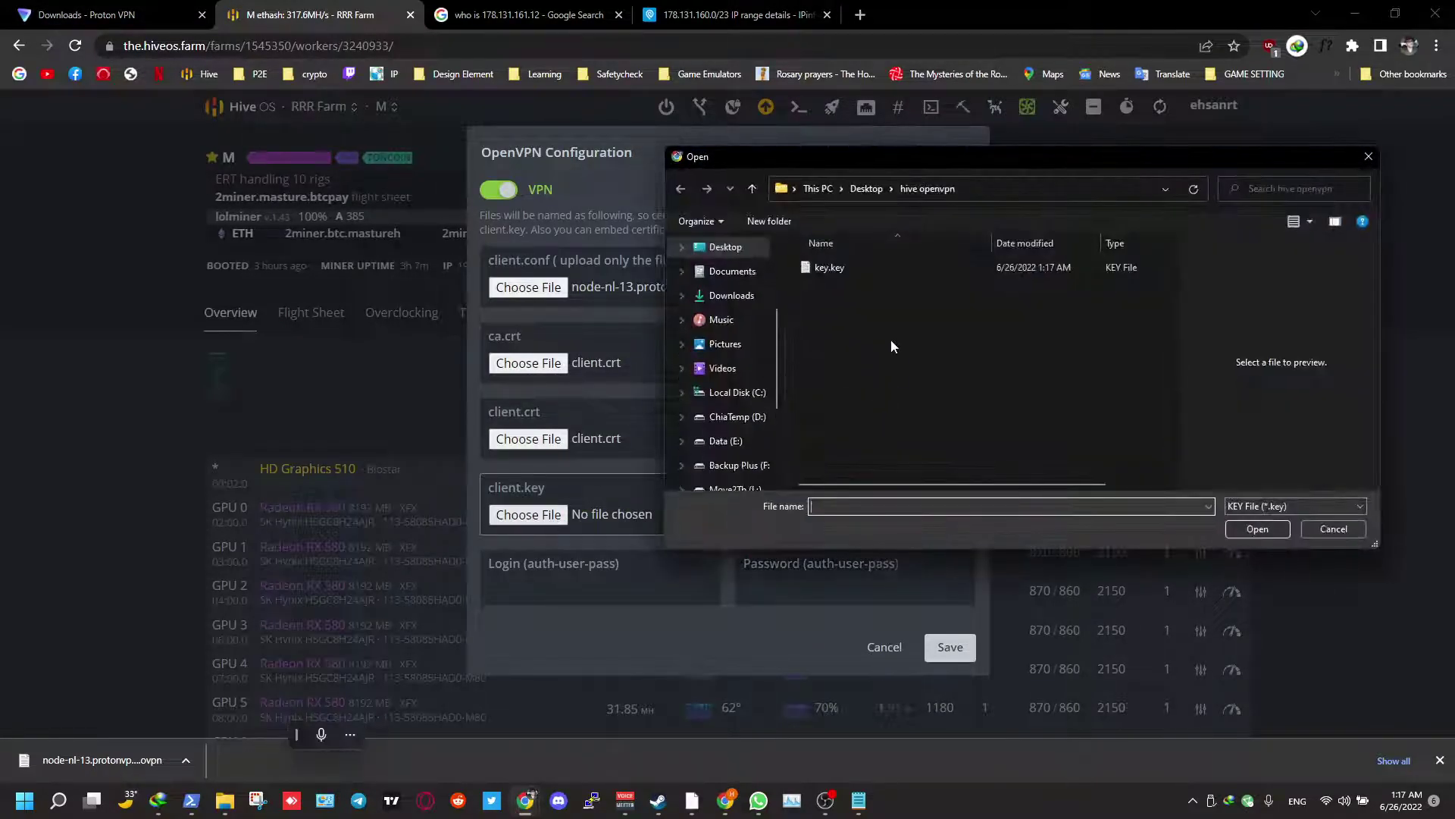
double_click(838, 273)
Begin the VPN login by selecting the username in the credentials note.
click(637, 603)
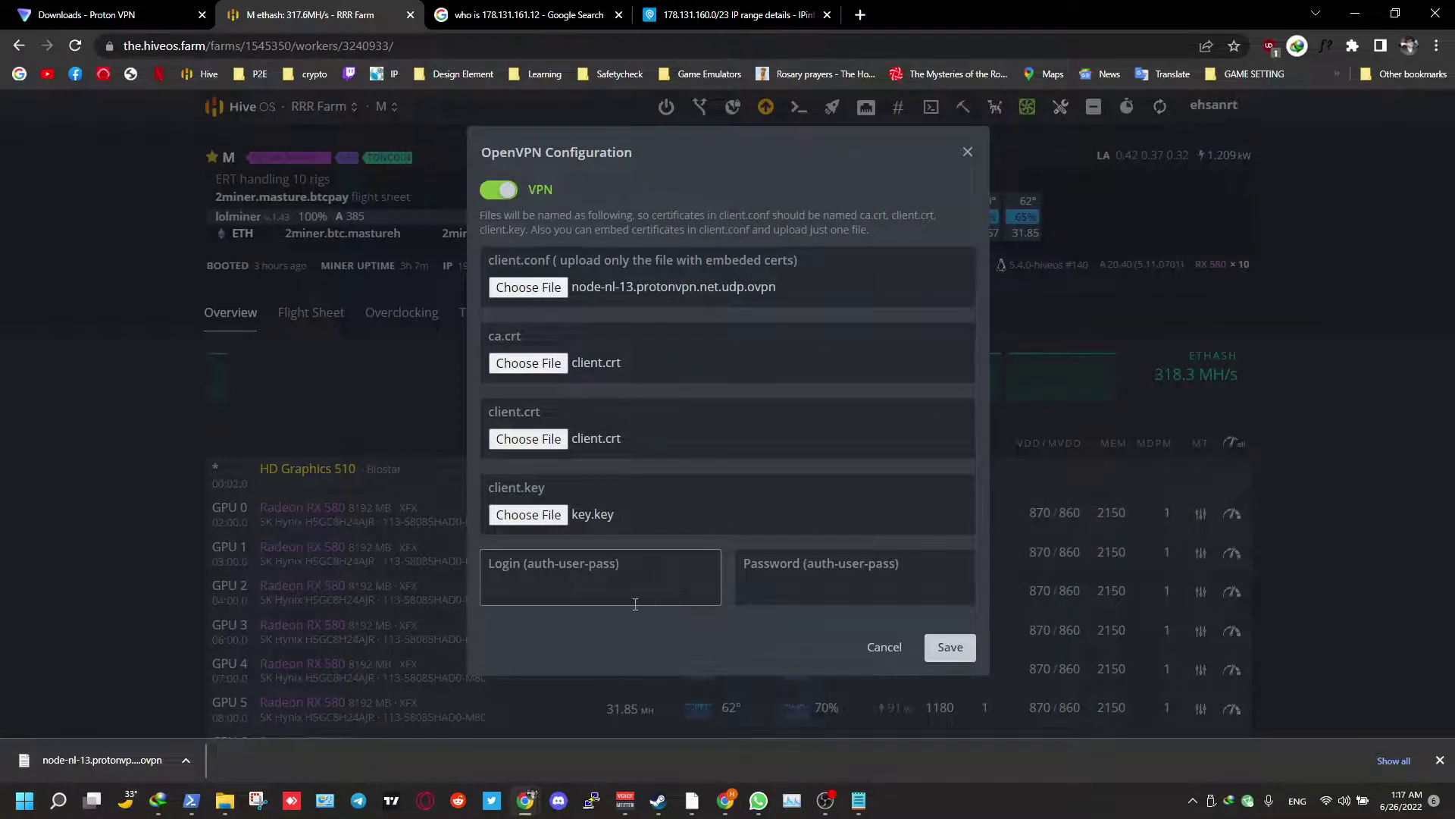
click(859, 800)
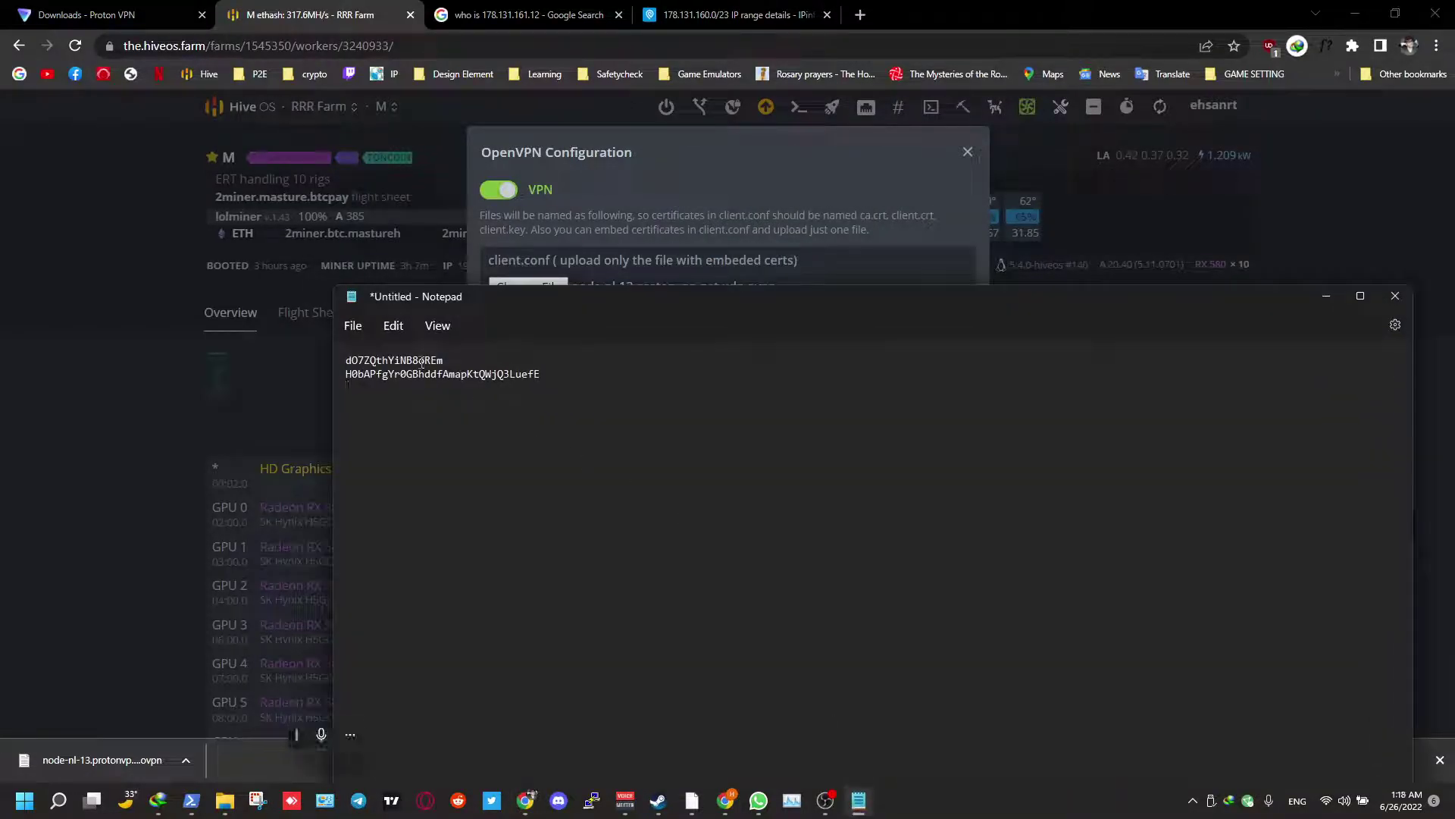
double_click(414, 359)
Paste the Proton VPN username and password from the notes into the OpenVPN Login and Password fields.
click(706, 168)
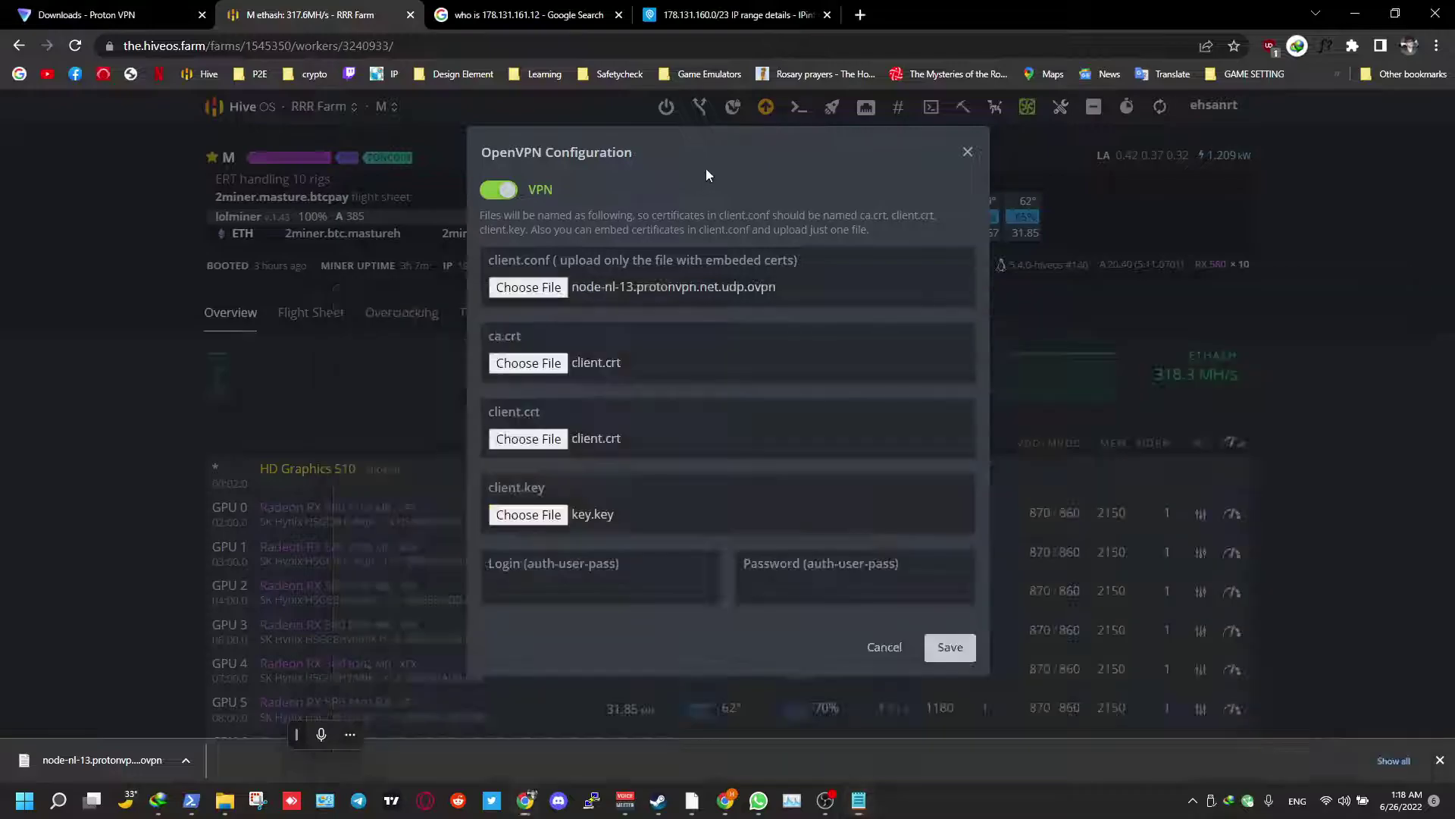
click(566, 602)
key(ctrl+v)
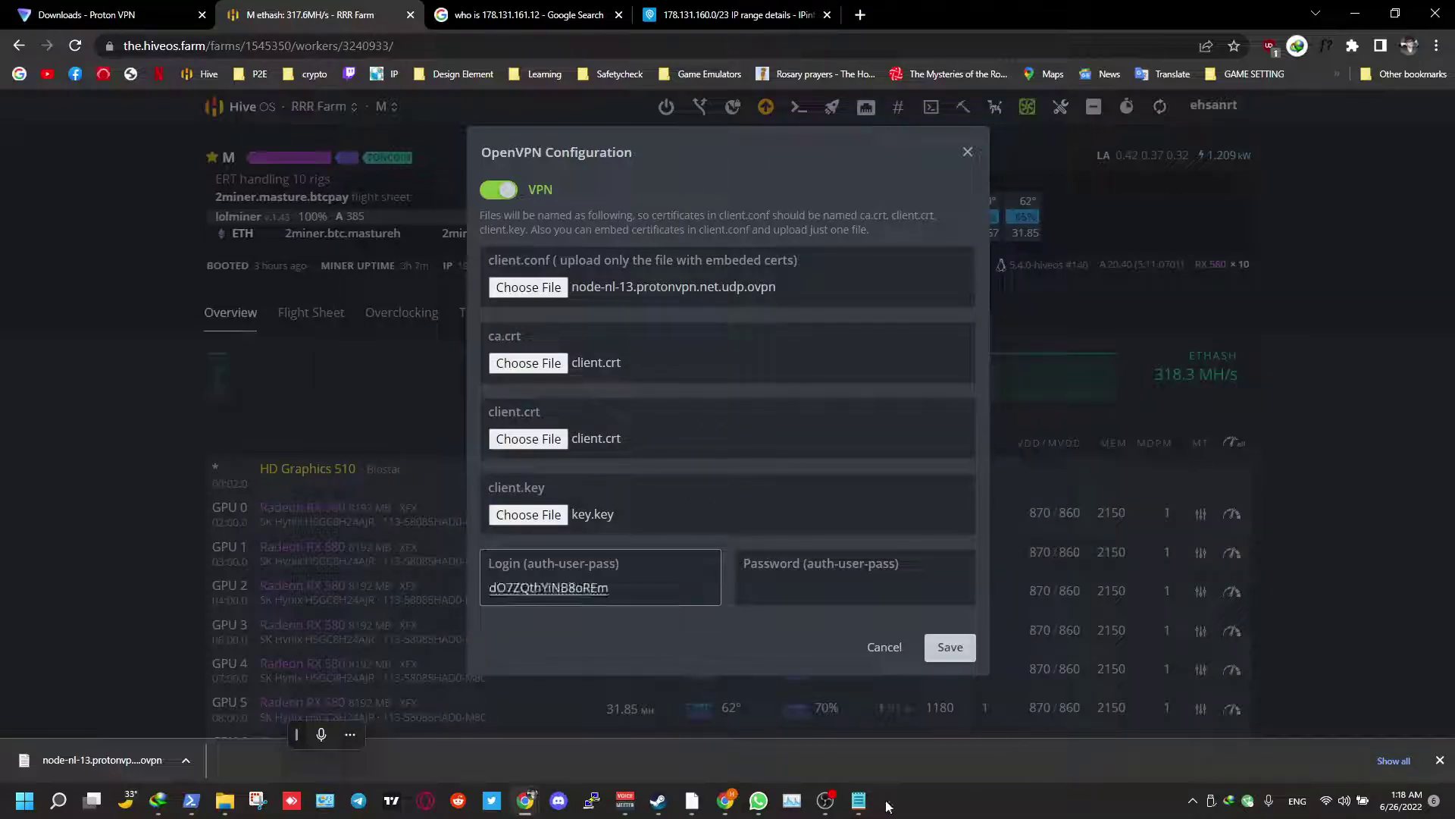
click(859, 800)
double_click(515, 374)
key(ctrl+c)
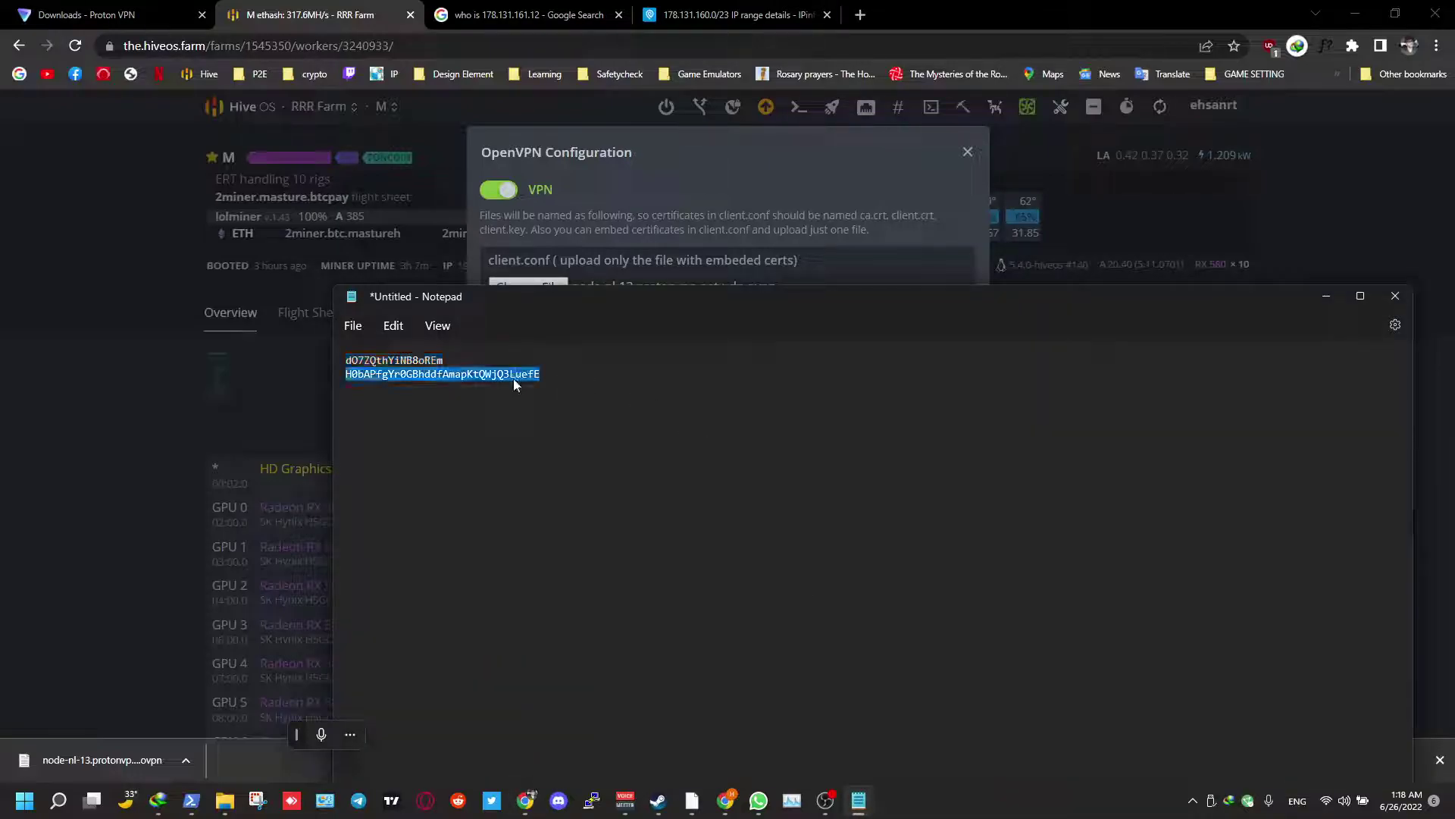
click(586, 283)
click(807, 580)
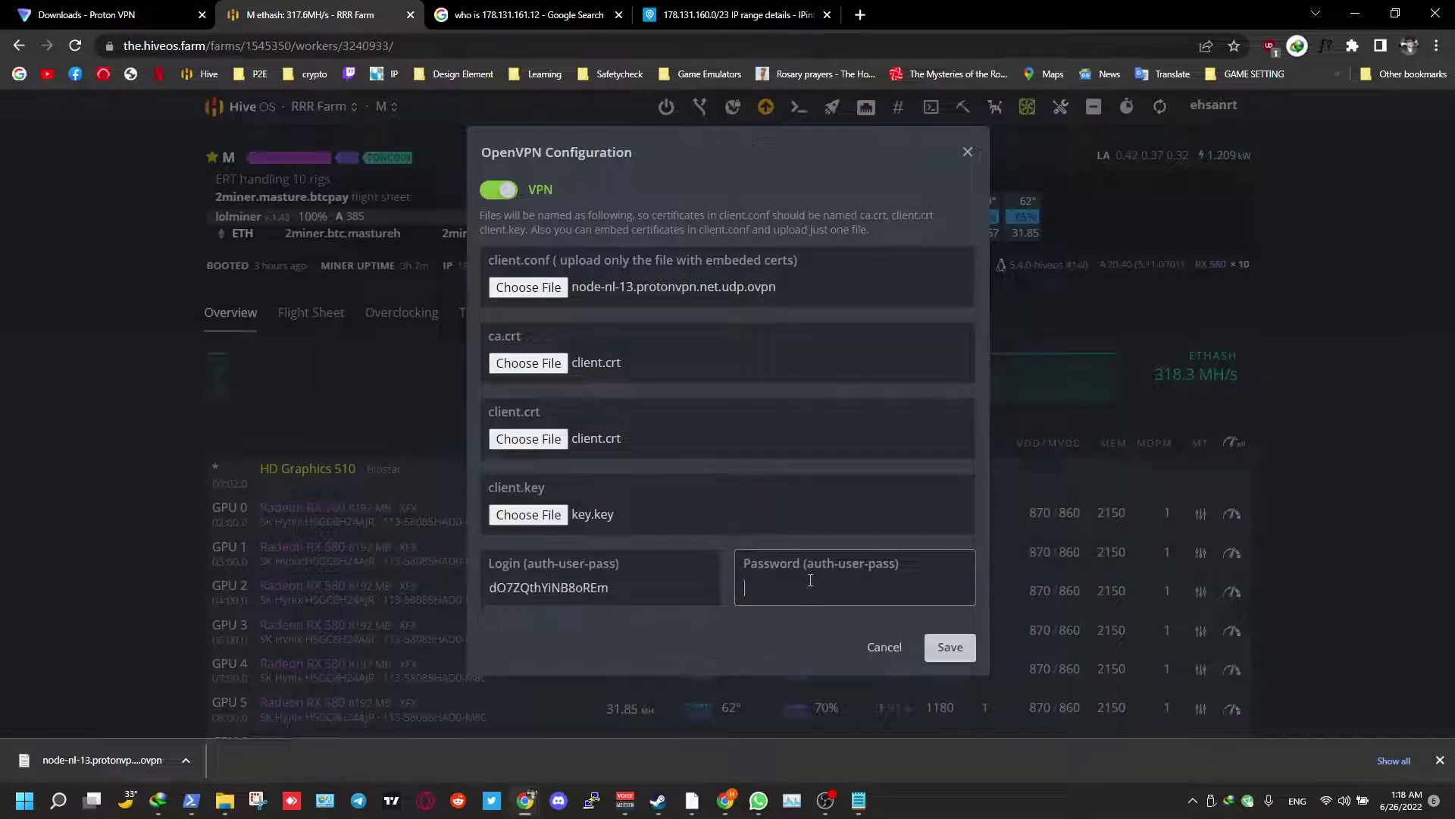
key(ctrl+v)
Save the OpenVPN configuration to rig M.
click(950, 648)
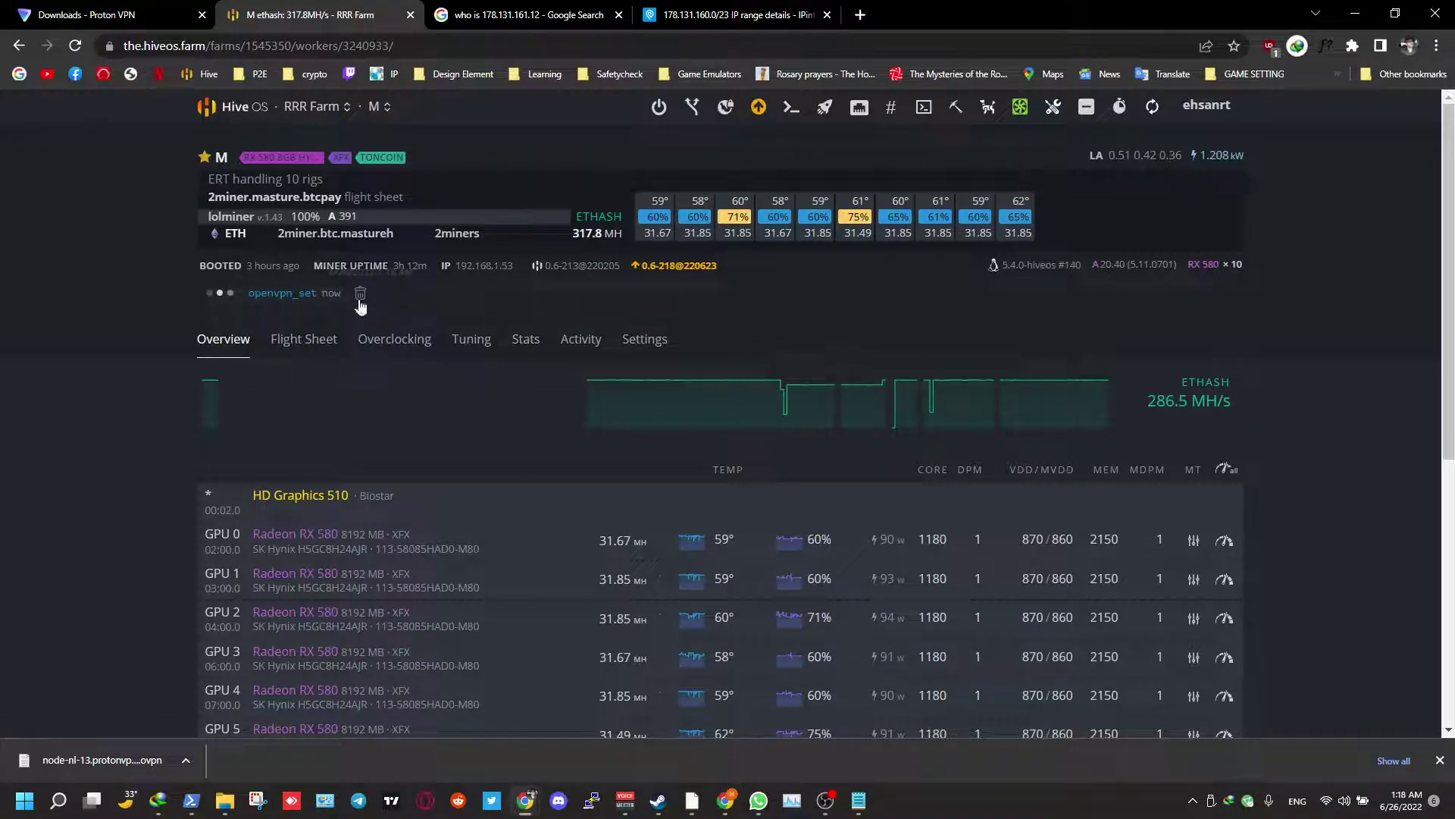
scroll(773, 323, down, 3)
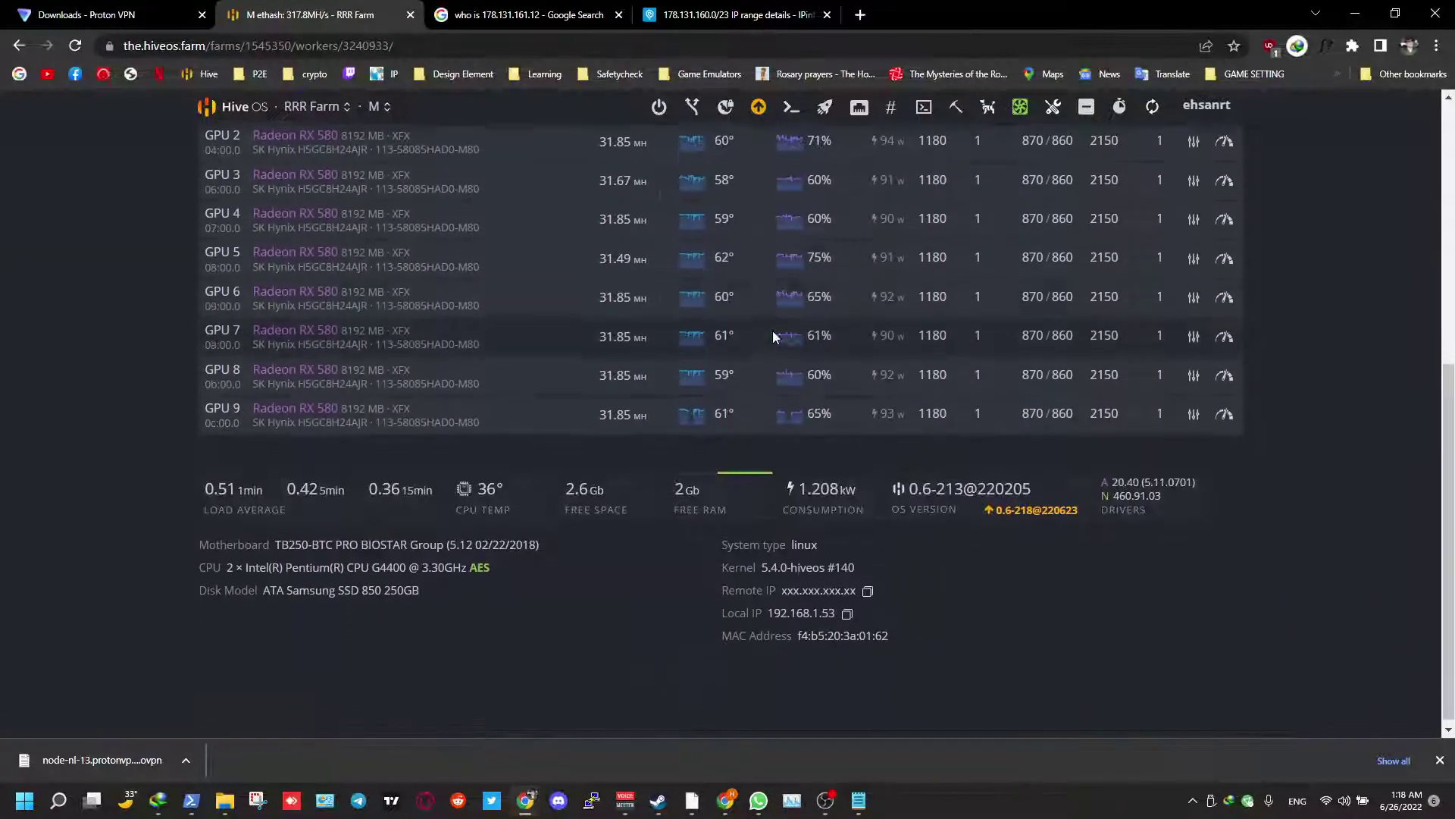
scroll(1139, 131, up, 6)
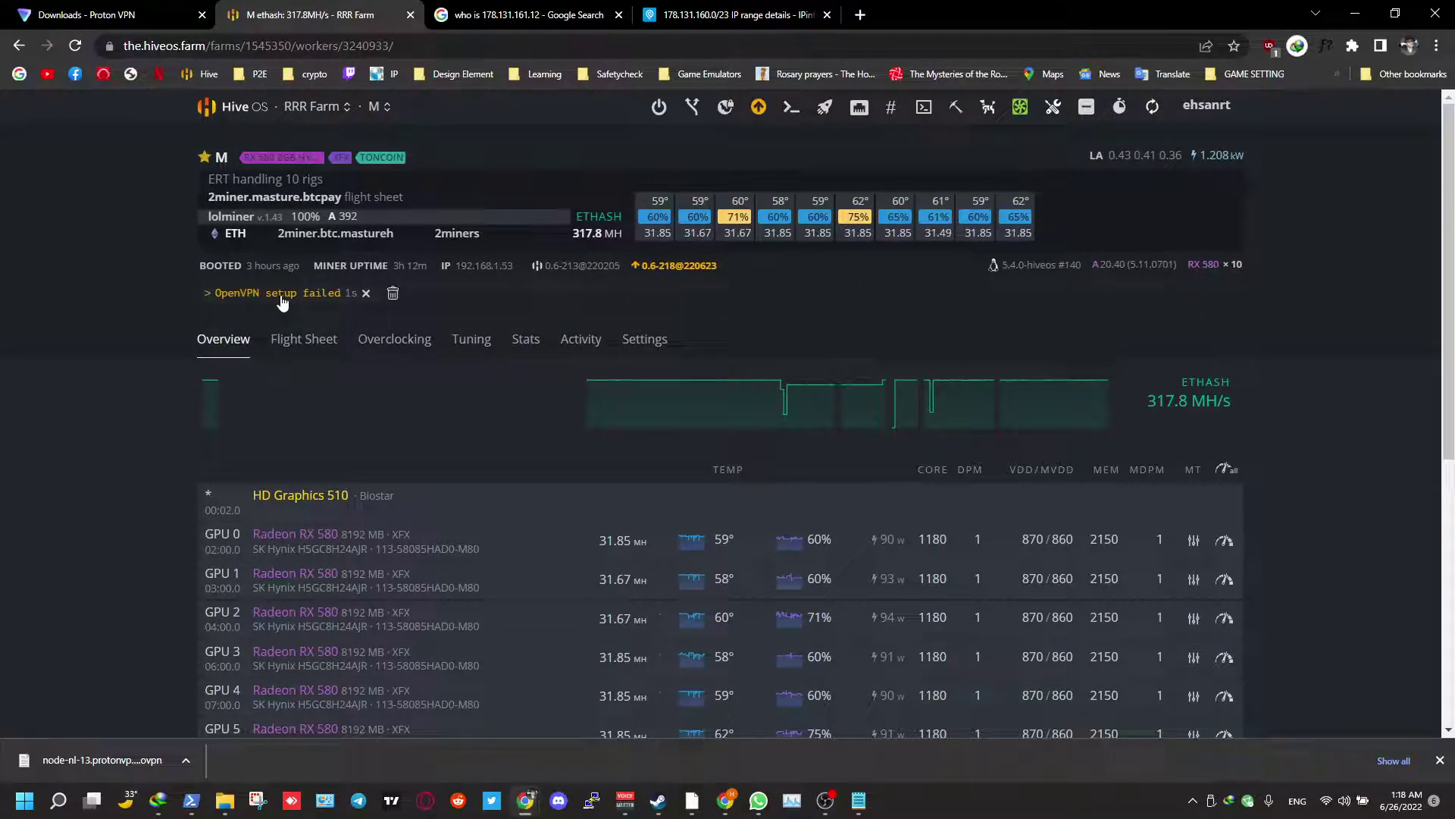
Re-enable rig M's VPN and load the .ovpn file, client.crt certificates and key.key into the OpenVPN file fields.
click(726, 107)
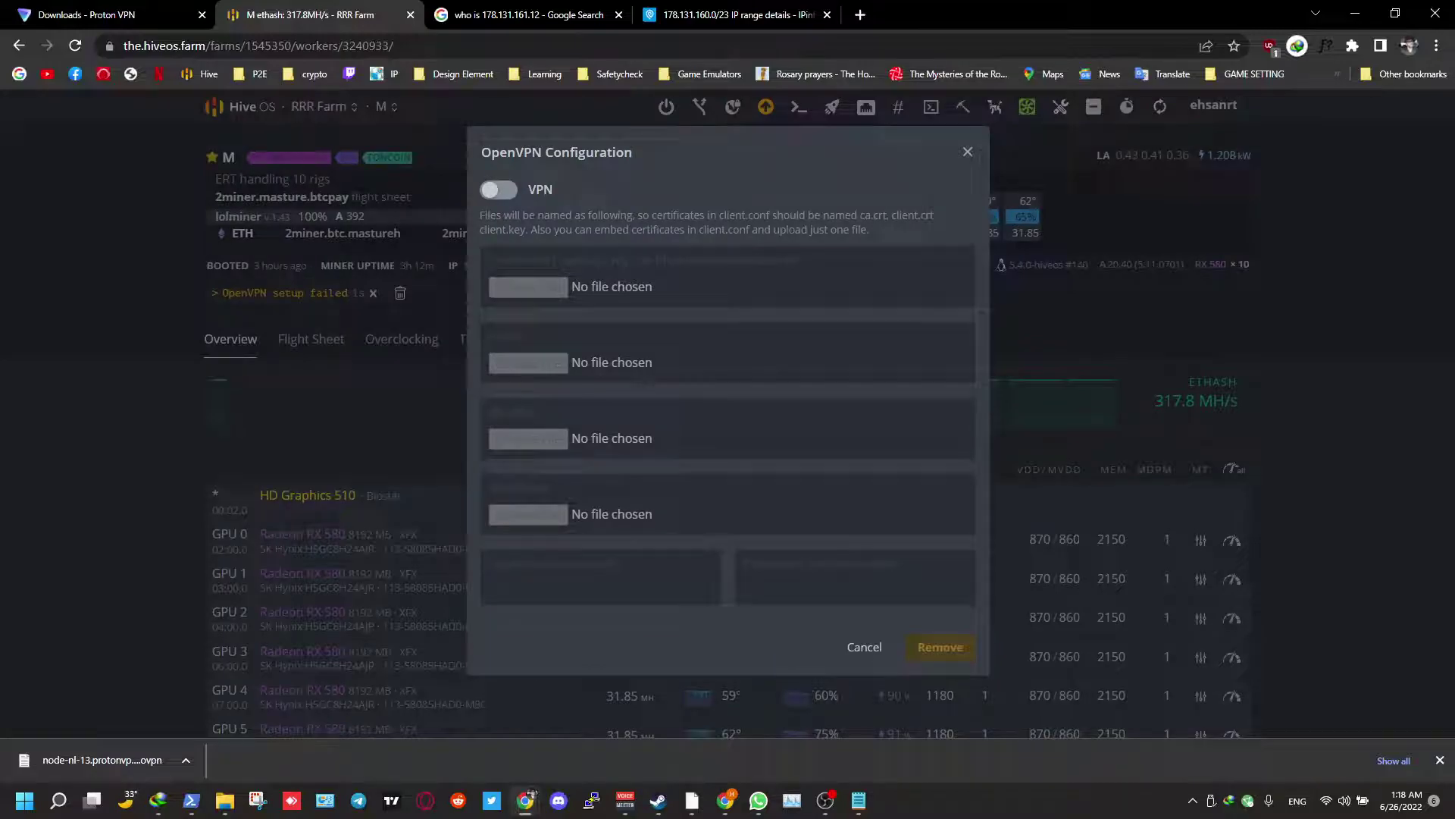
click(497, 187)
click(529, 287)
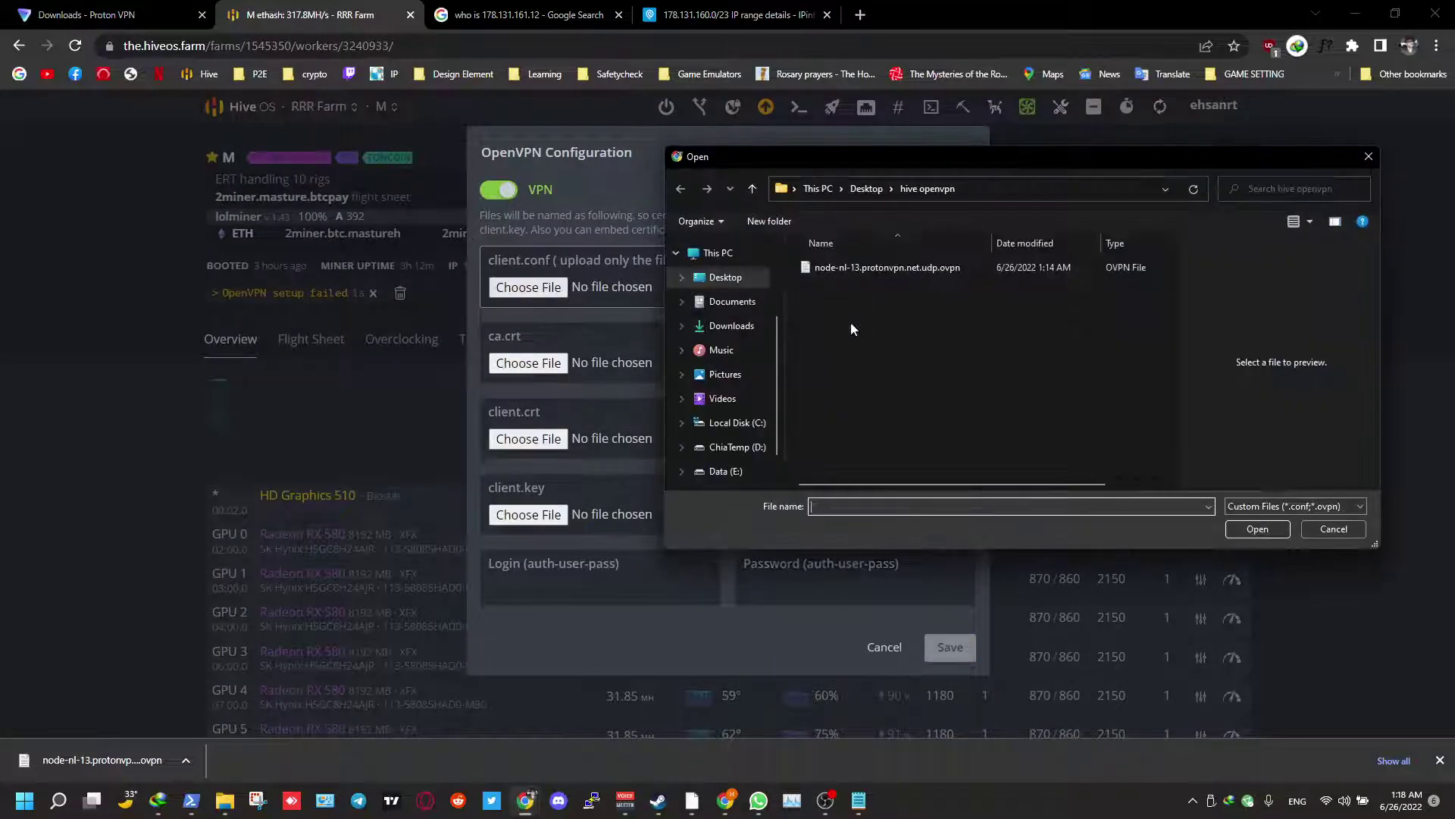
double_click(886, 269)
click(529, 363)
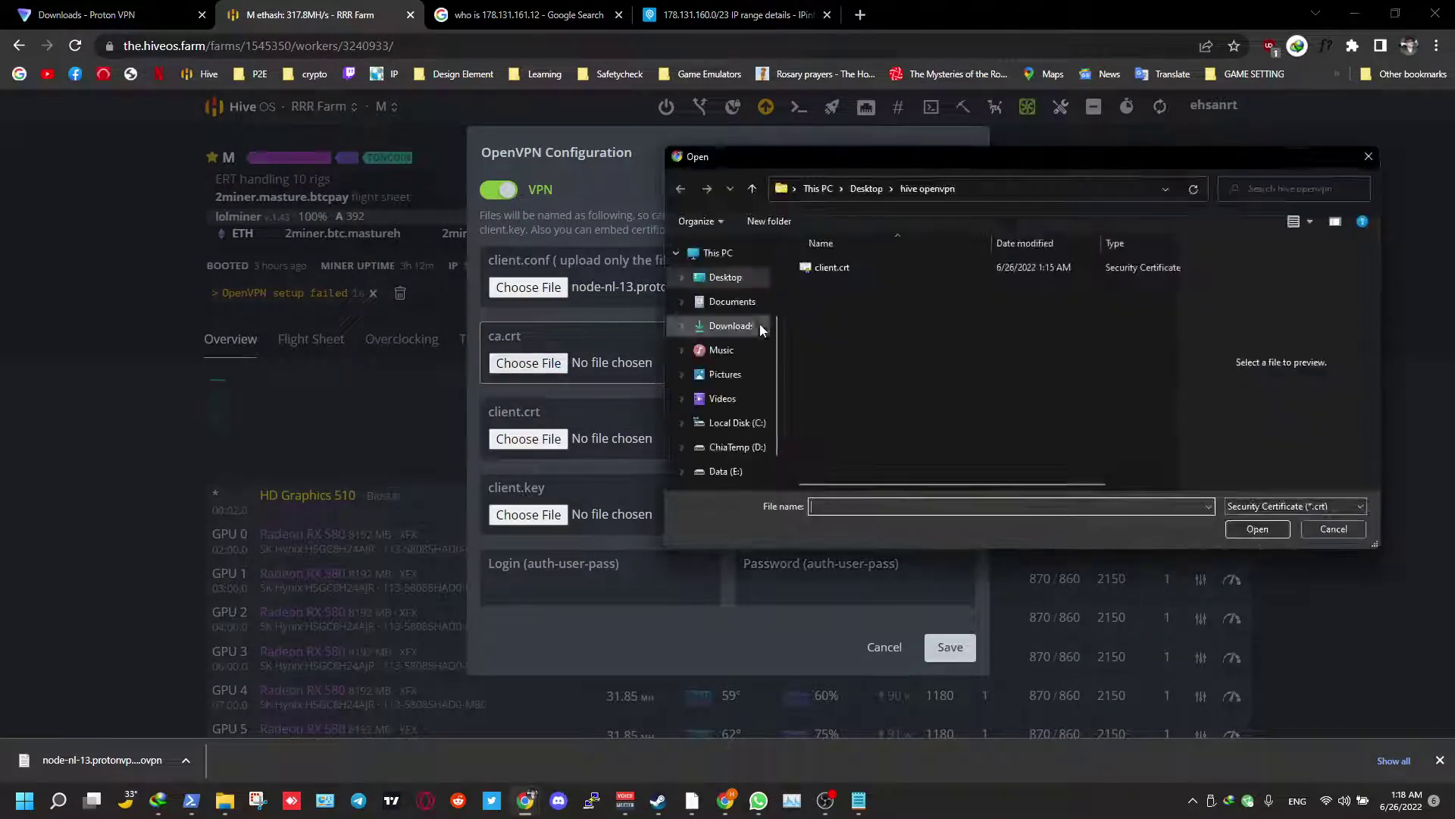
double_click(821, 269)
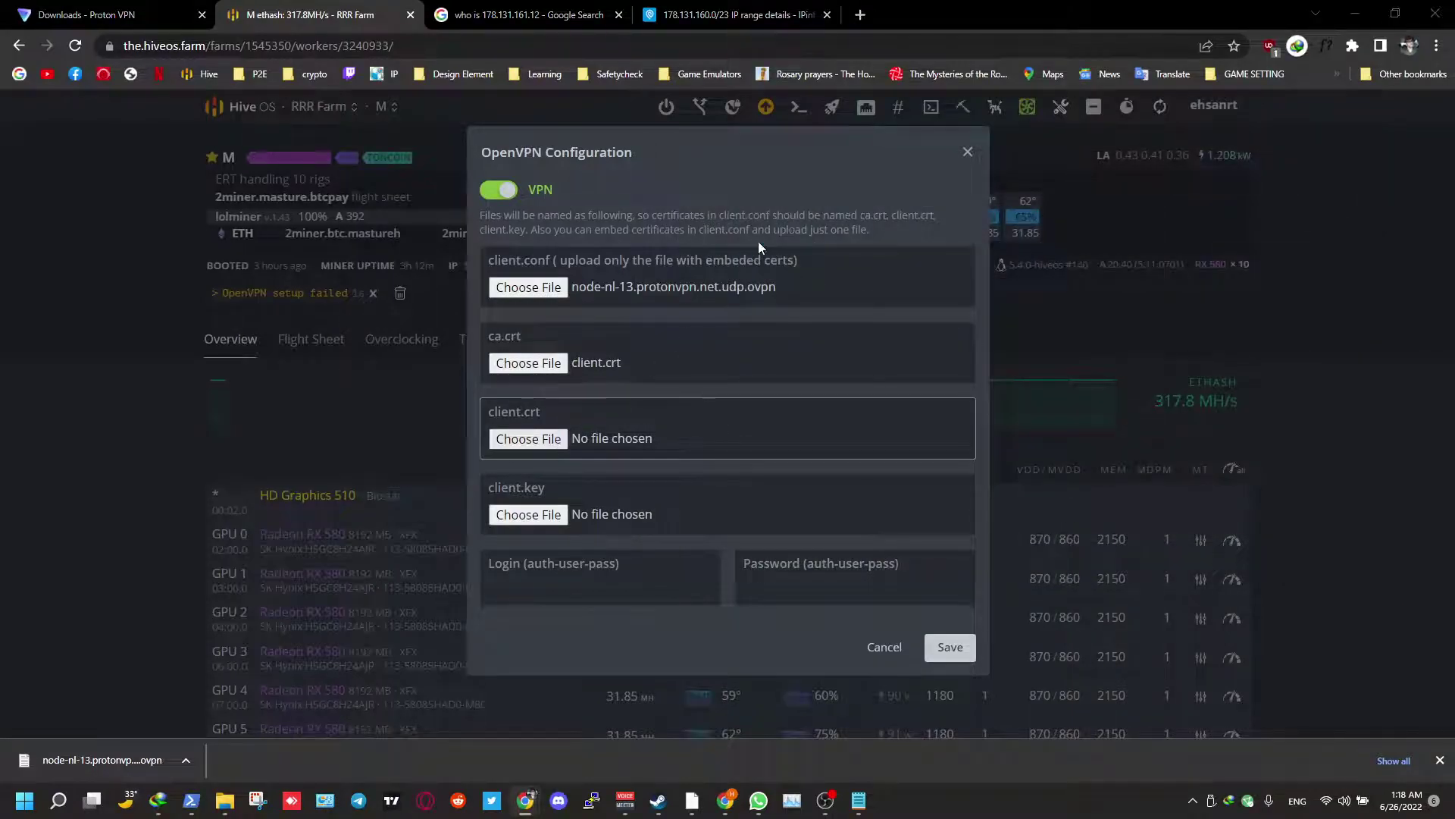
click(528, 438)
double_click(826, 262)
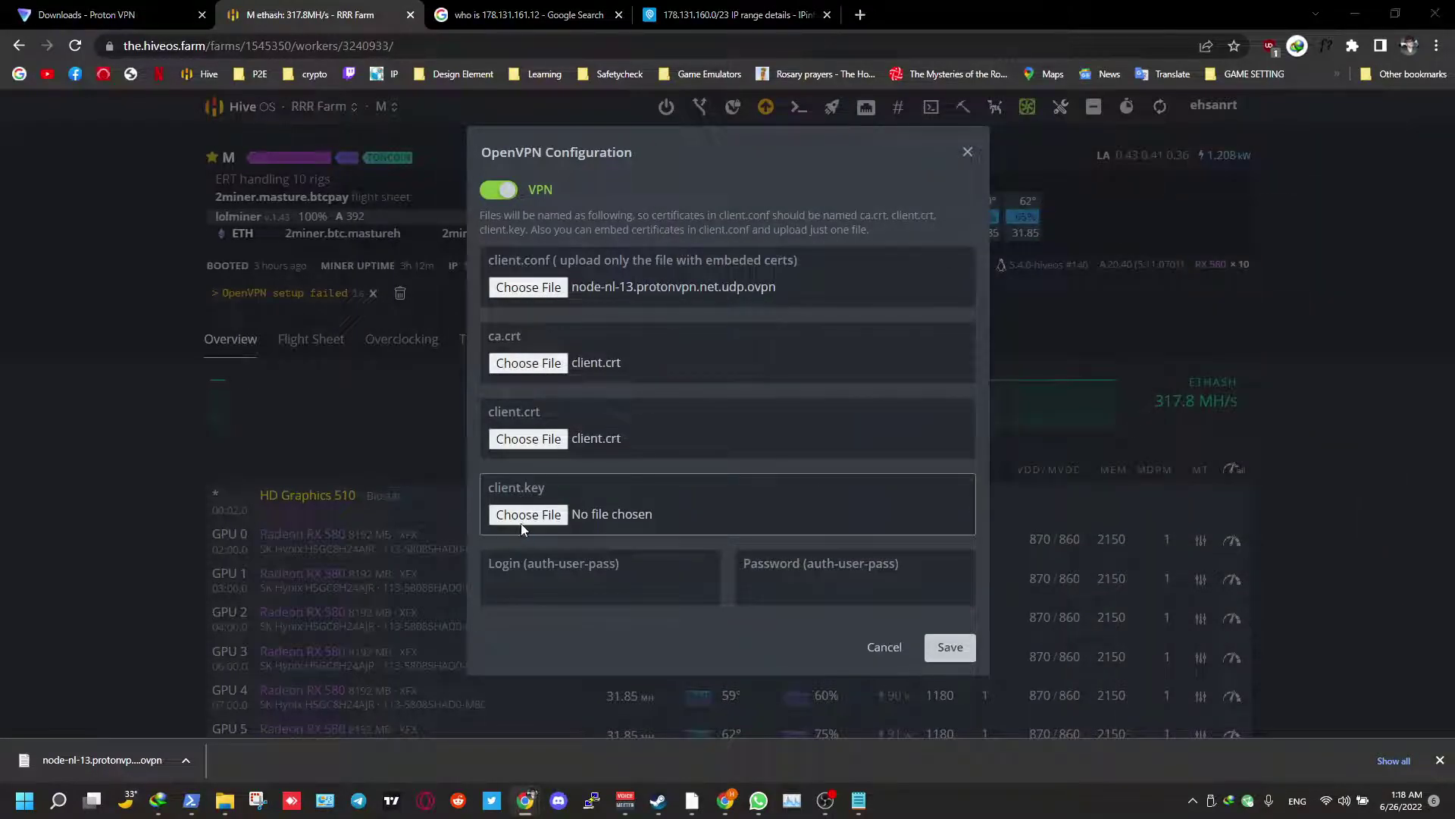
click(522, 516)
double_click(830, 274)
Paste the Proton VPN password and username from the notes into the auth fields.
click(617, 588)
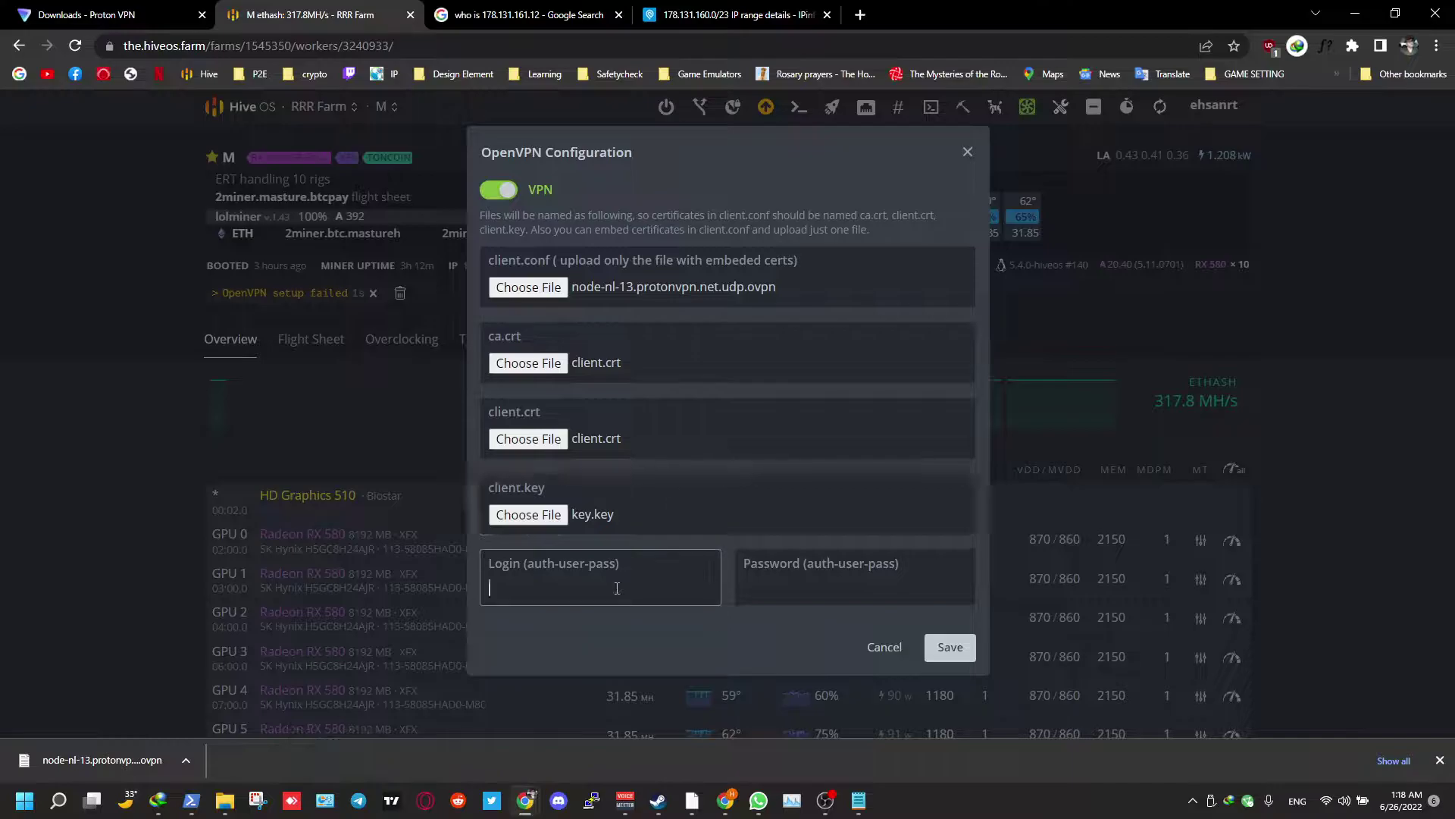
click(841, 588)
key(ctrl+v)
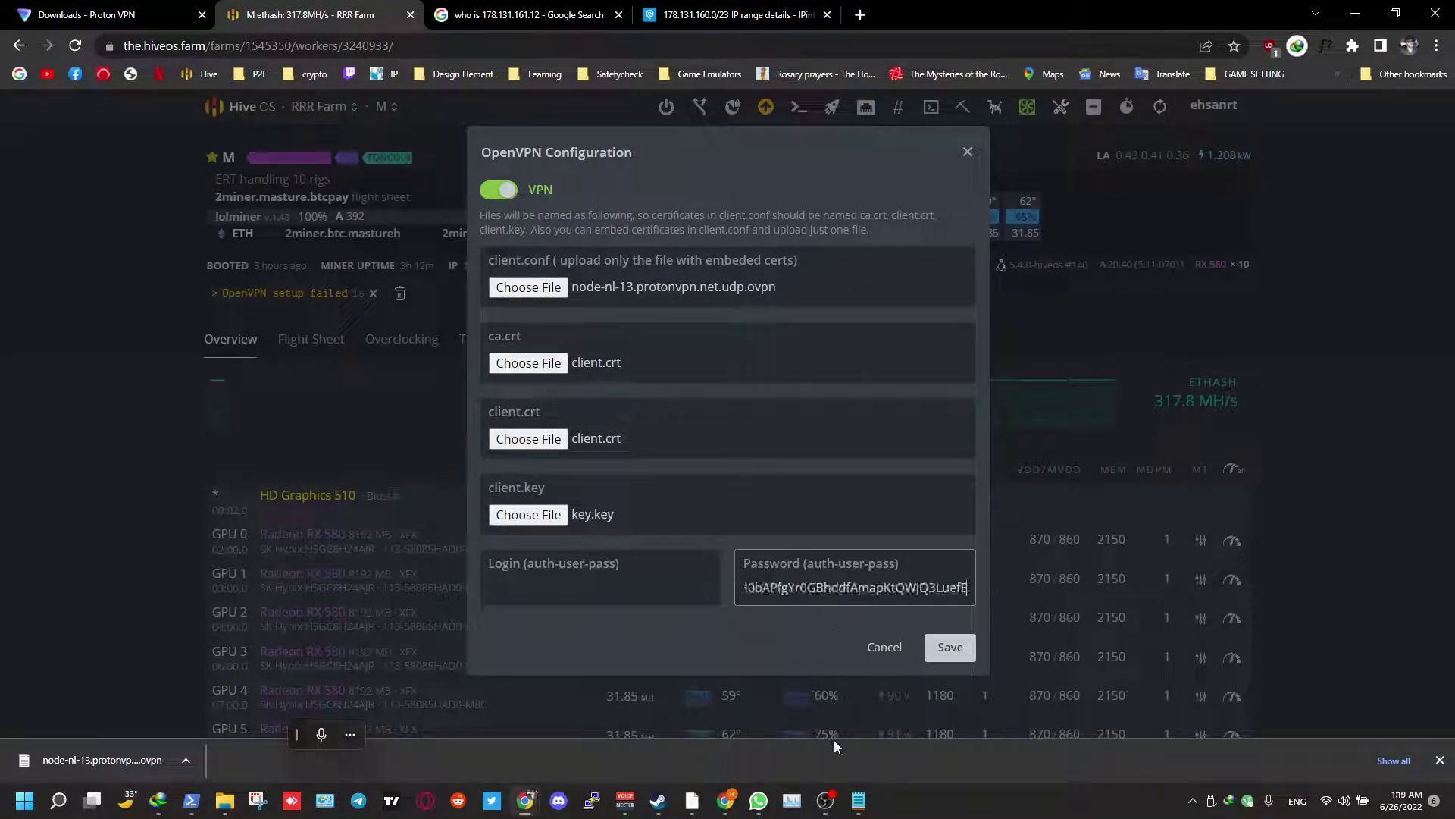
click(859, 801)
double_click(419, 359)
key(ctrl+c)
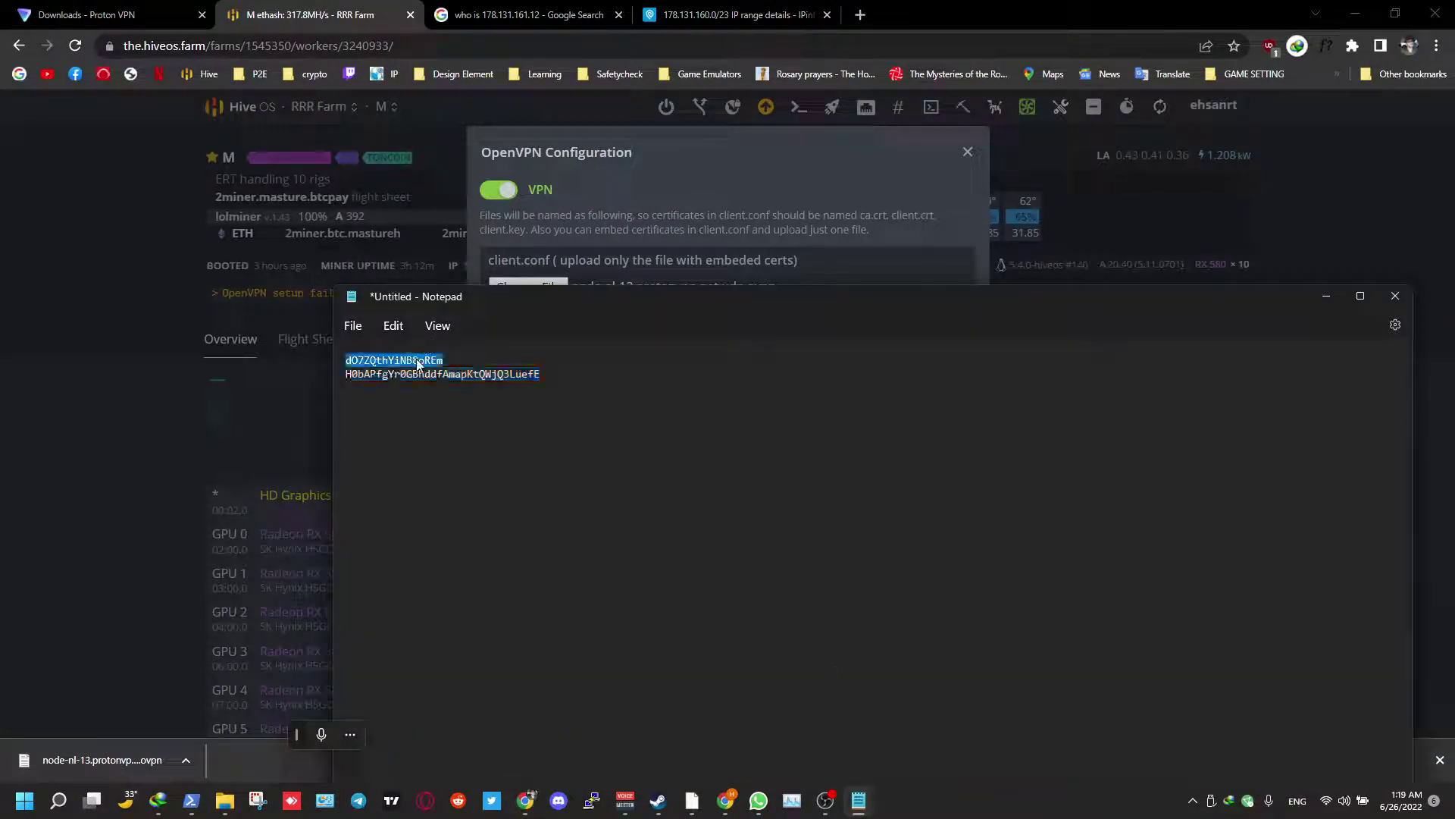
click(756, 198)
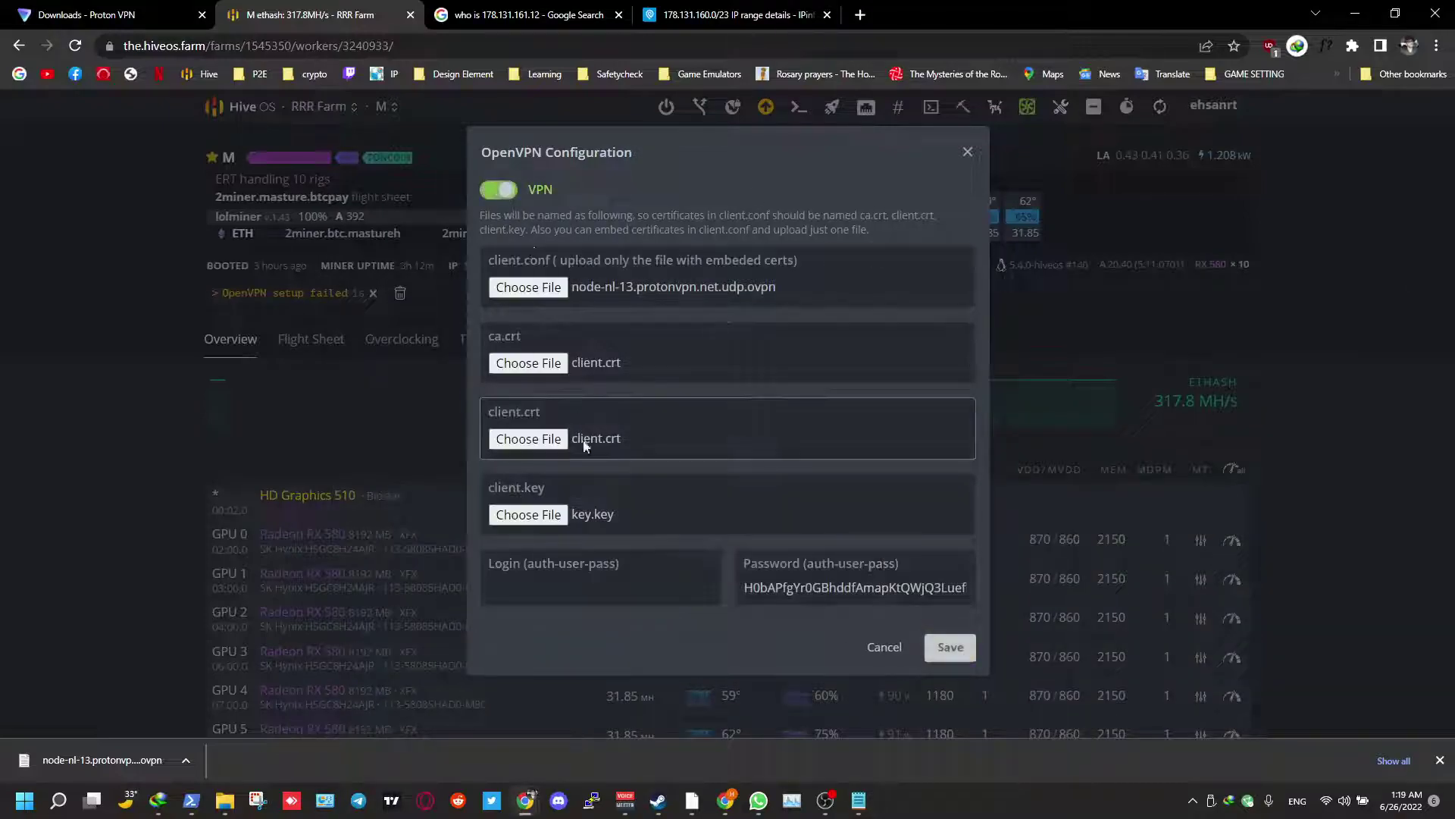
click(623, 587)
key(ctrl+v)
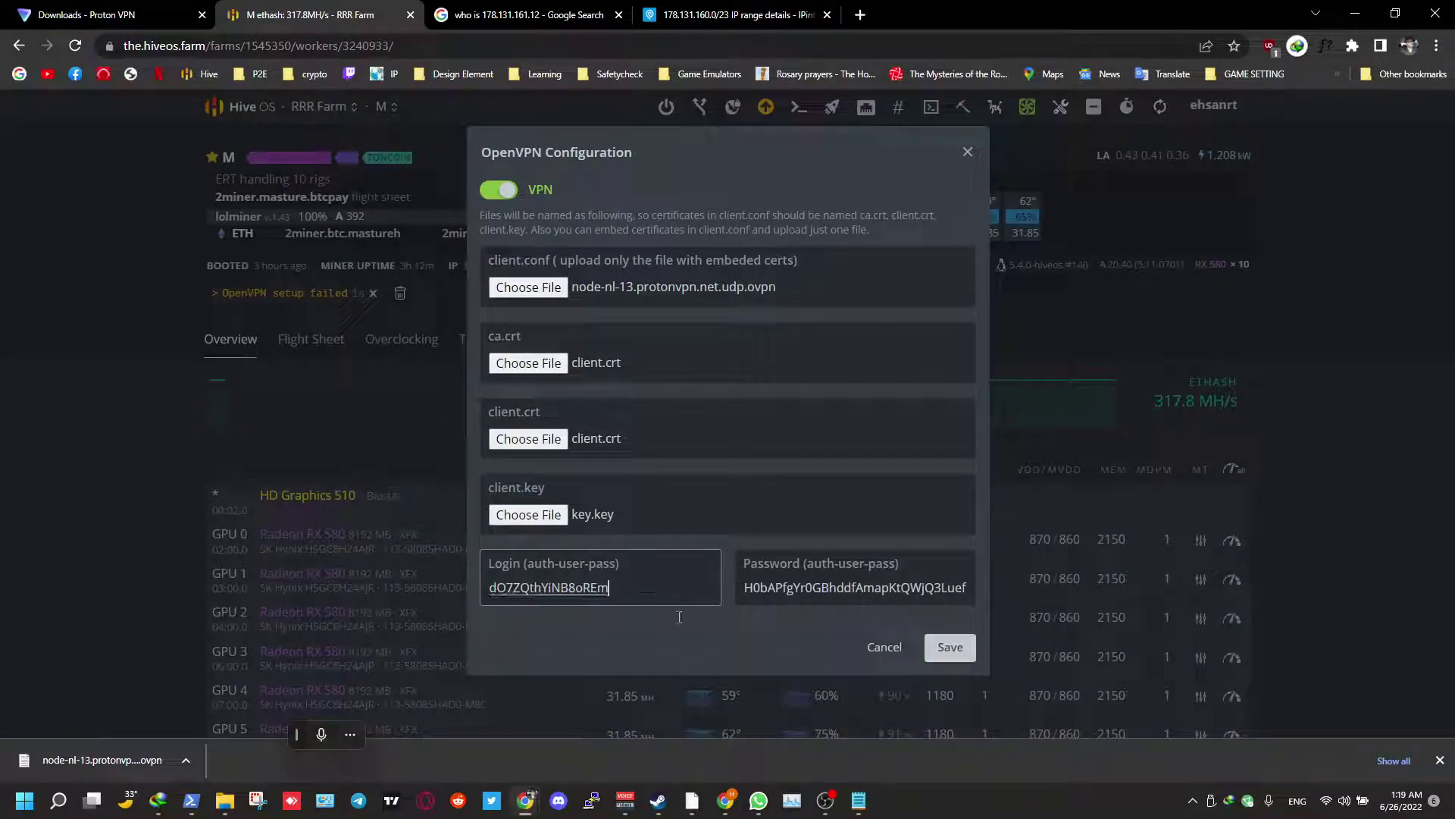
Save the rig's OpenVPN configuration again.
click(953, 650)
scroll(706, 440, down, 6)
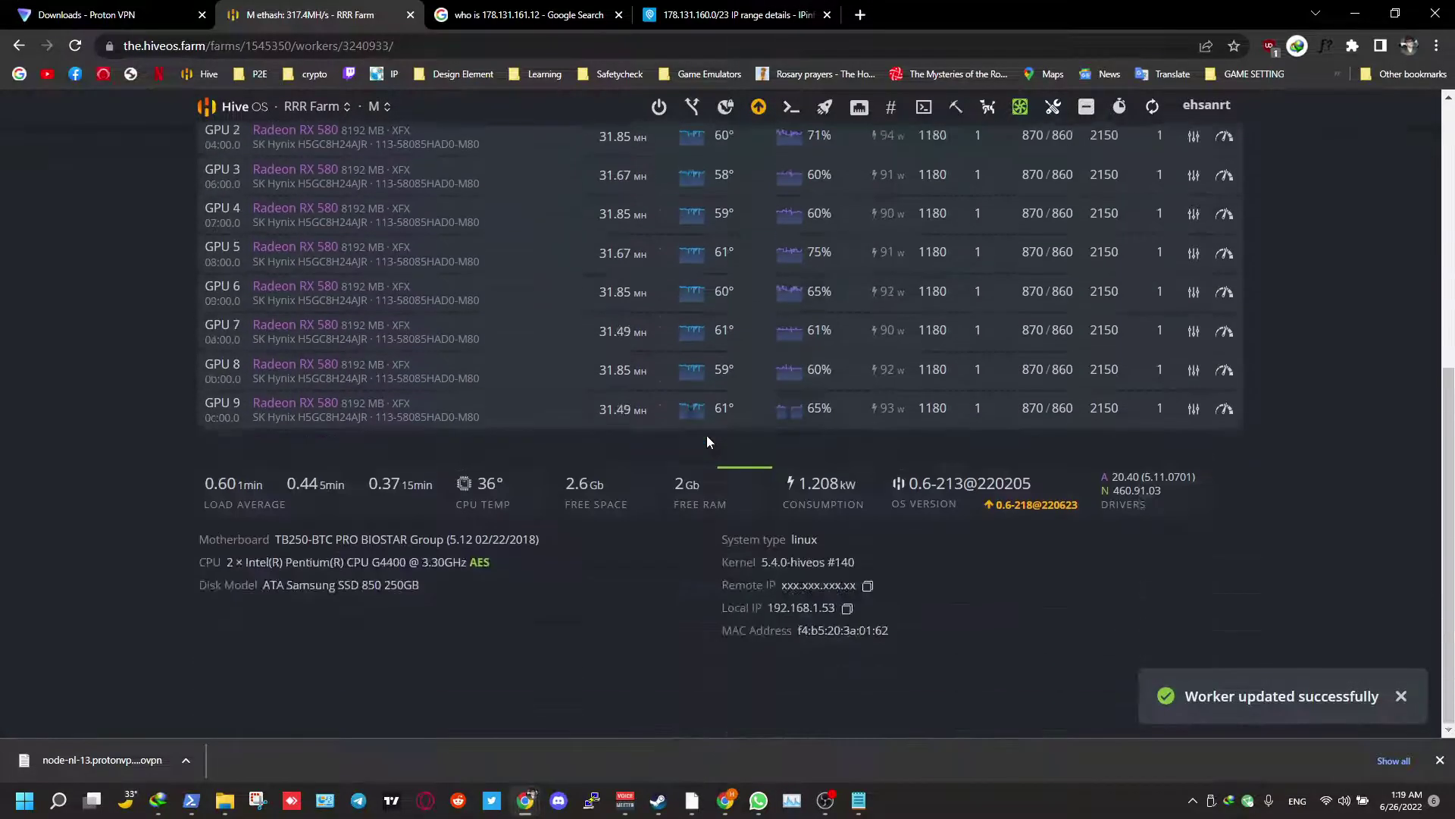
scroll(706, 435, up, 8)
Minimize Chrome and look through Documents and Downloads in File Explorer.
click(1355, 13)
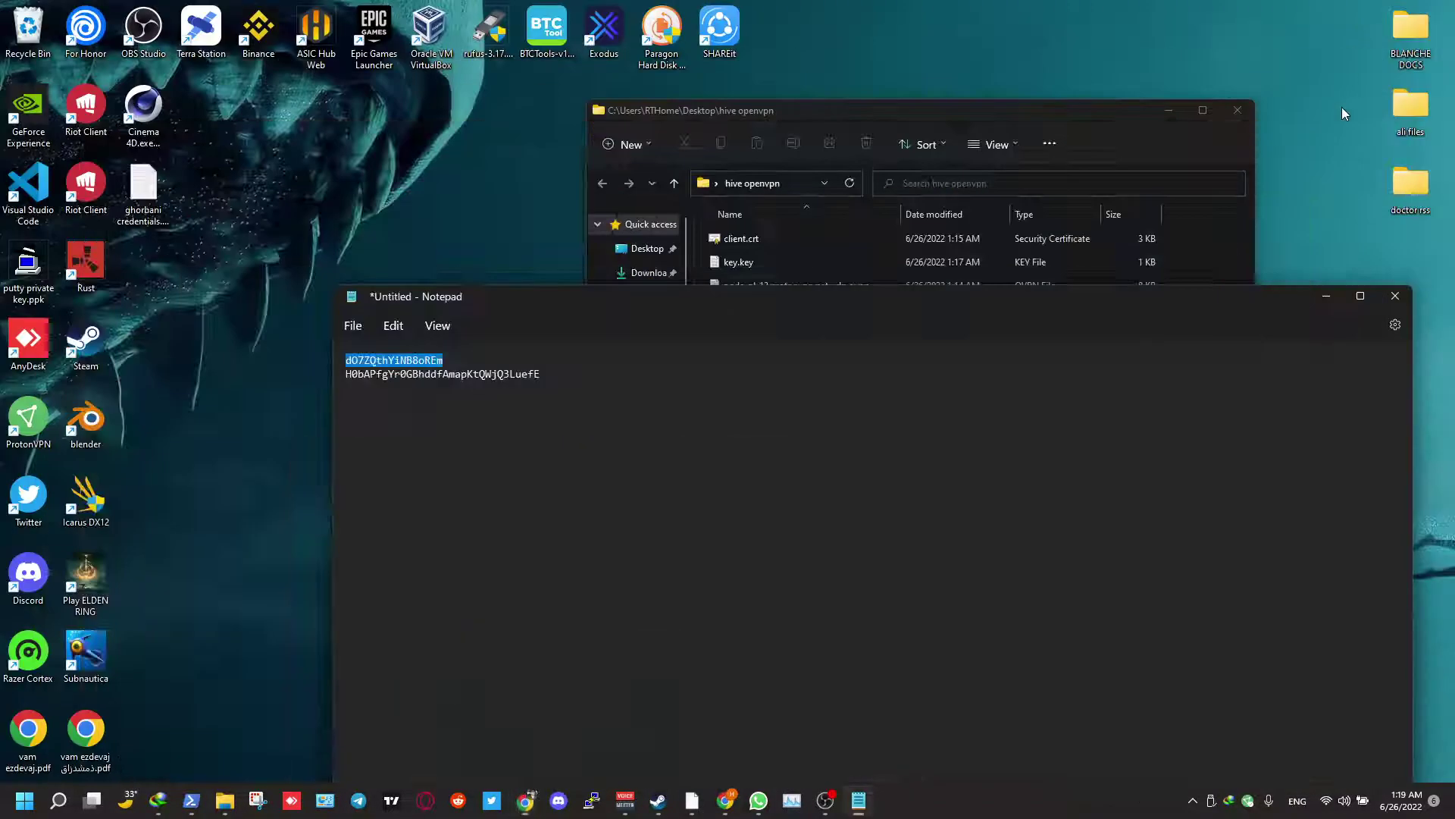
click(585, 538)
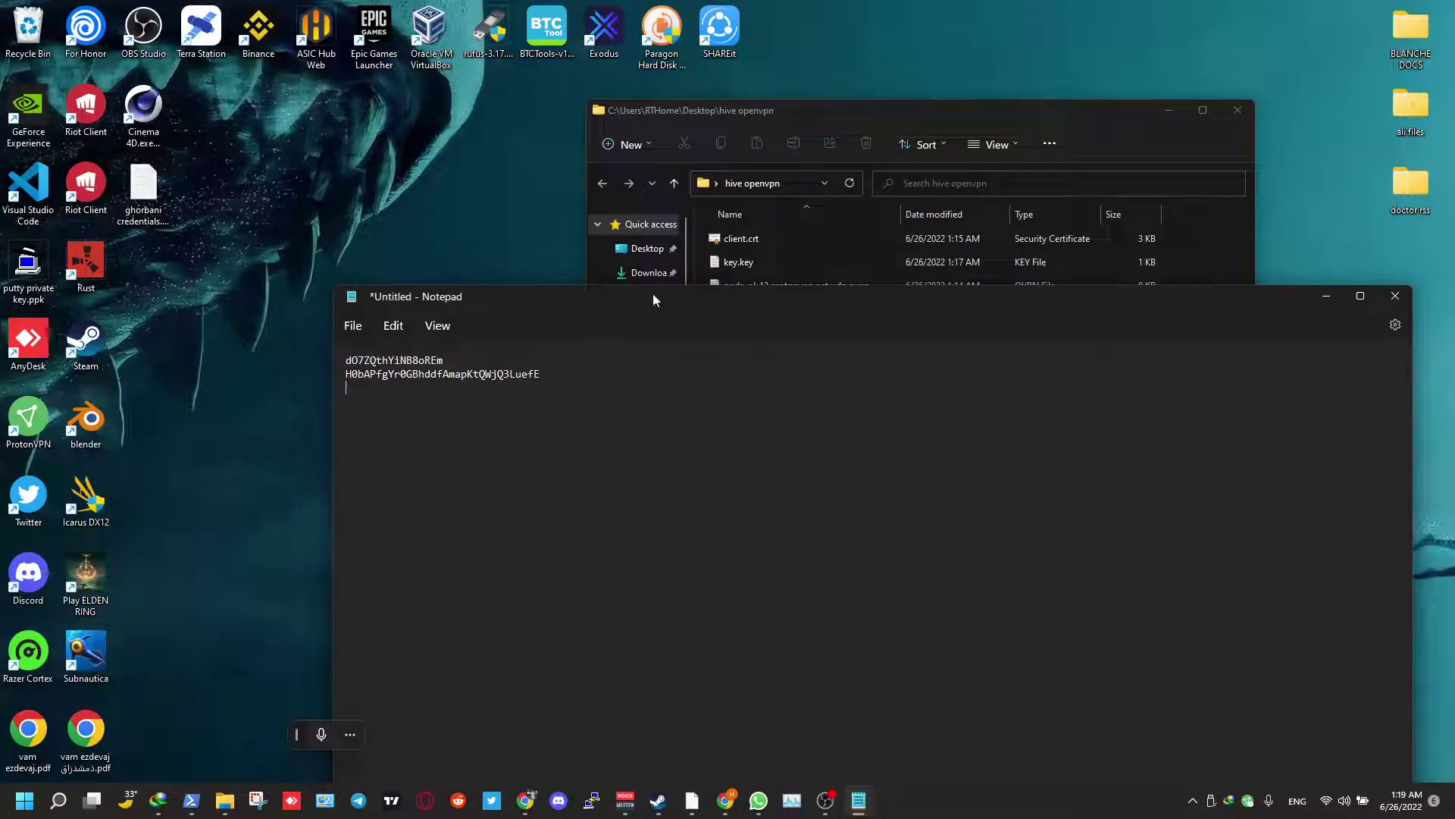
click(757, 128)
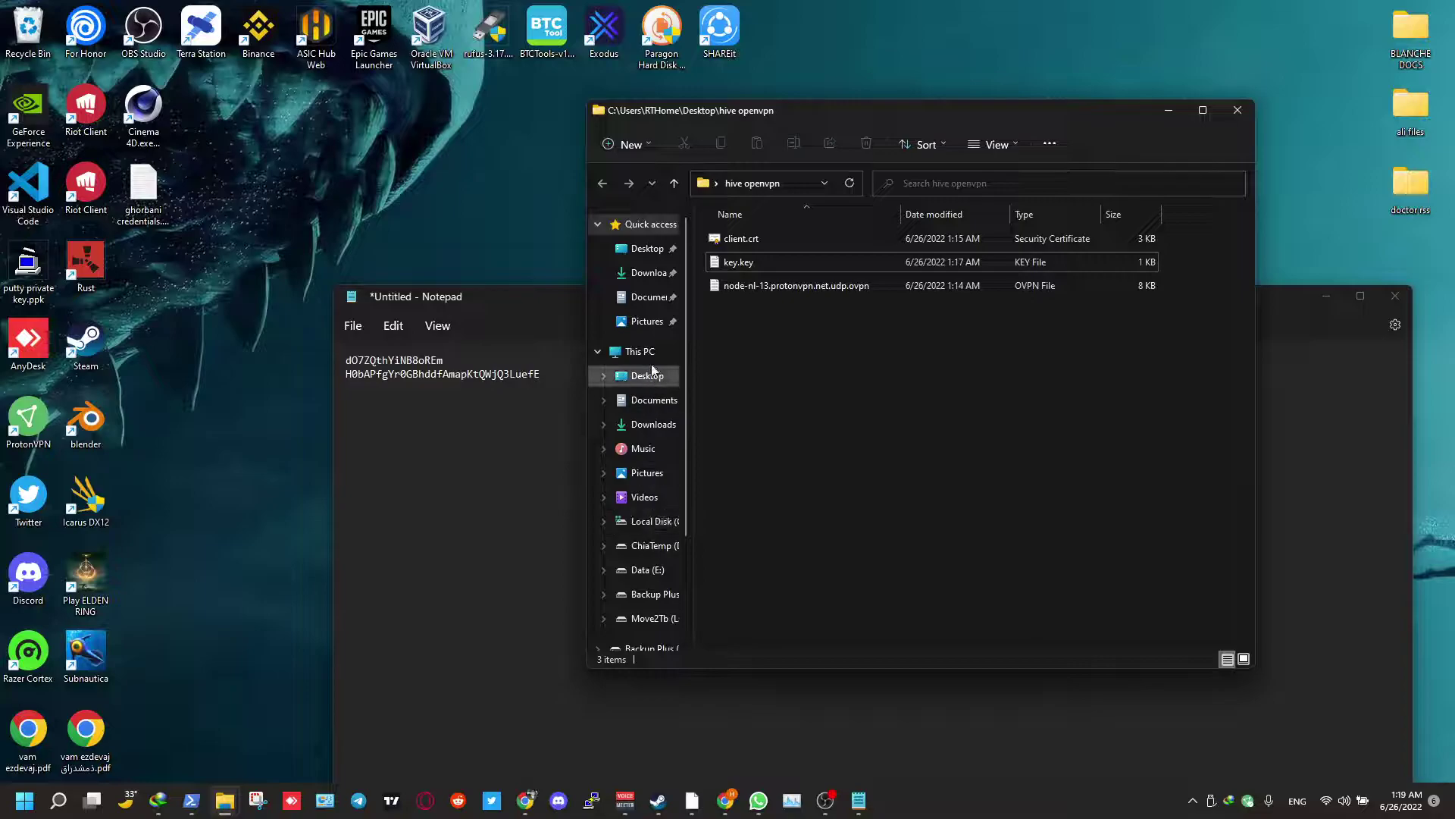
click(653, 401)
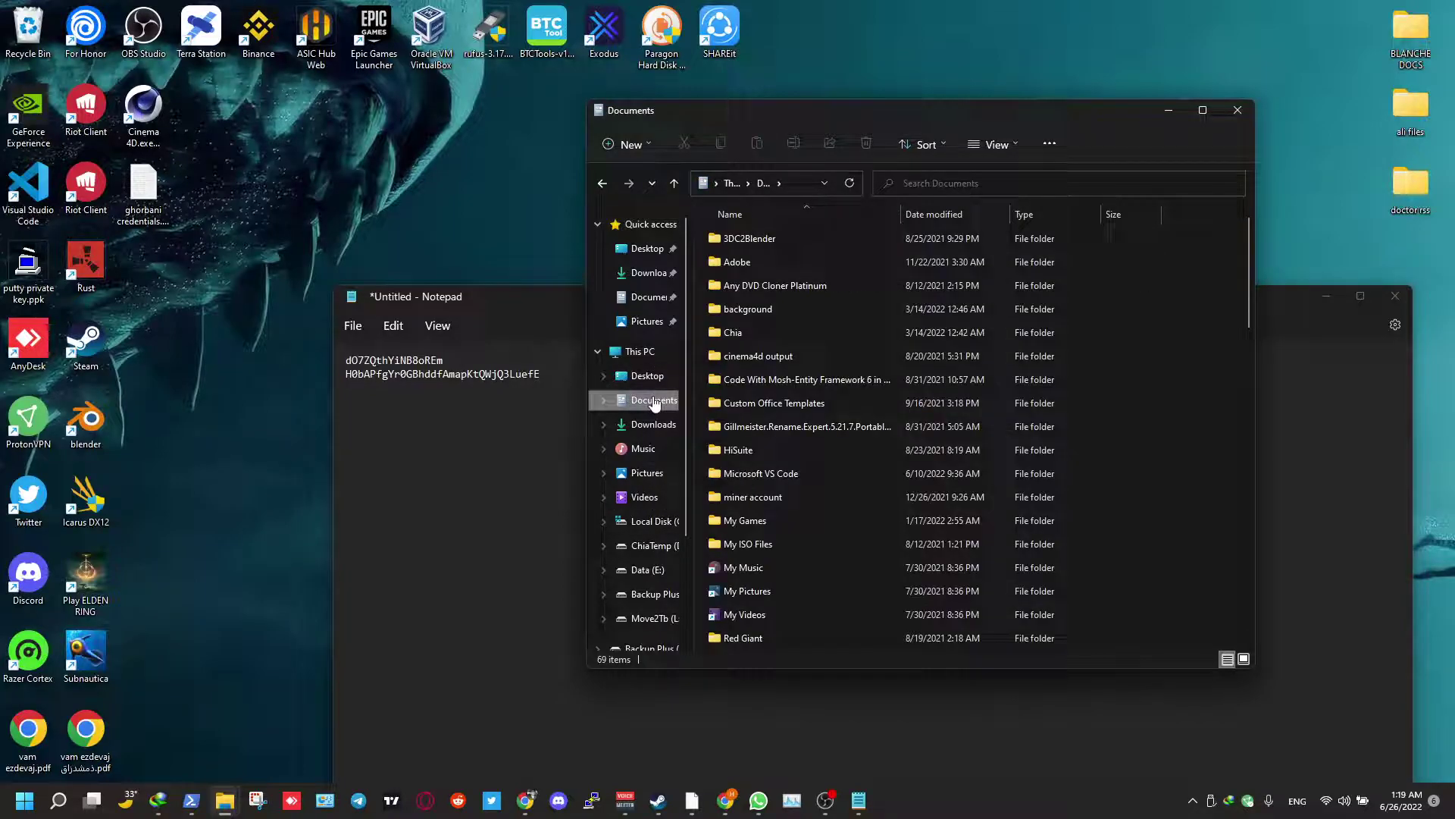
click(652, 425)
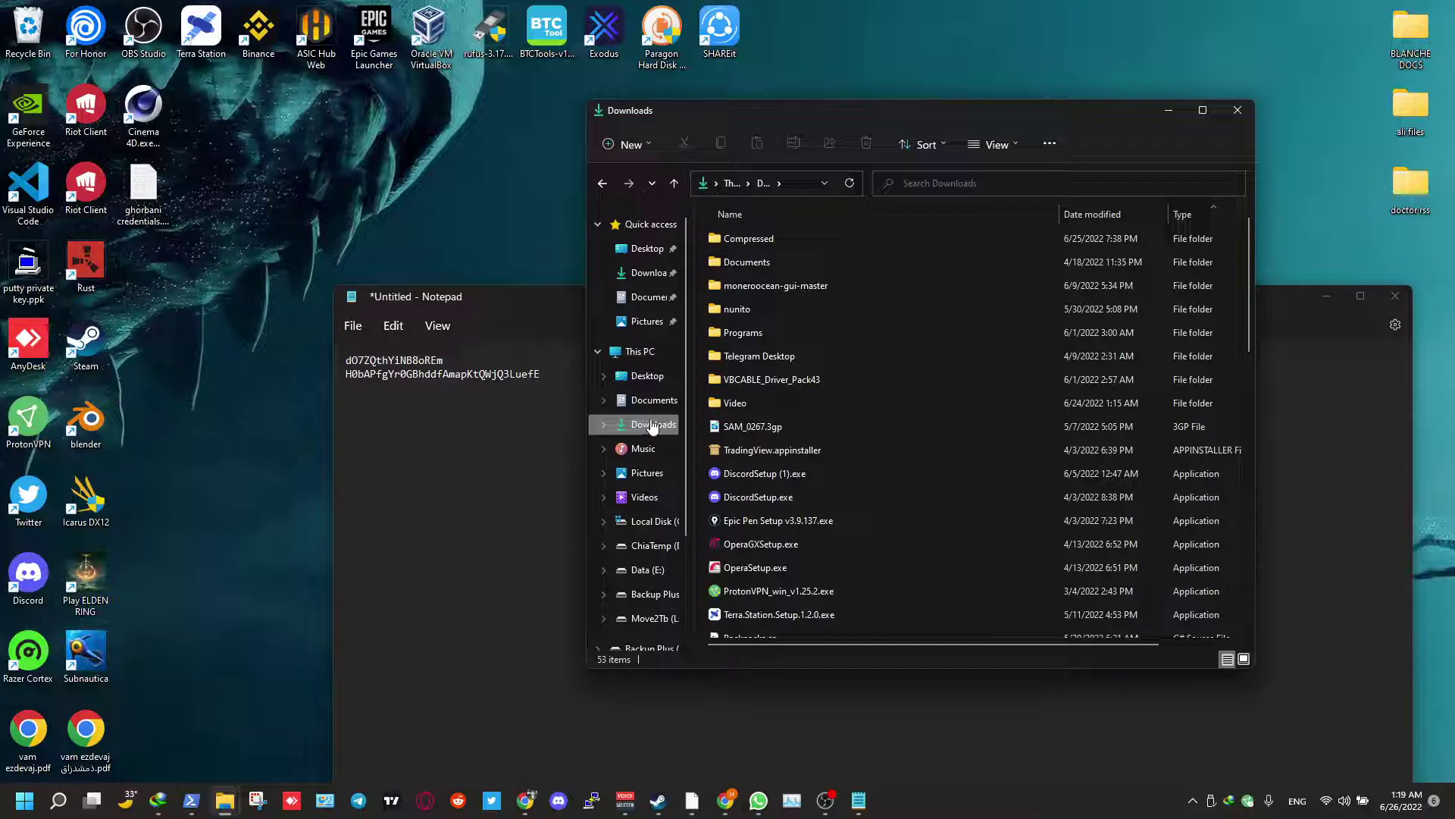
Browse the ChiaTemp (D:) and Data (E:) drives, then return to the Hive OS rig page.
click(650, 546)
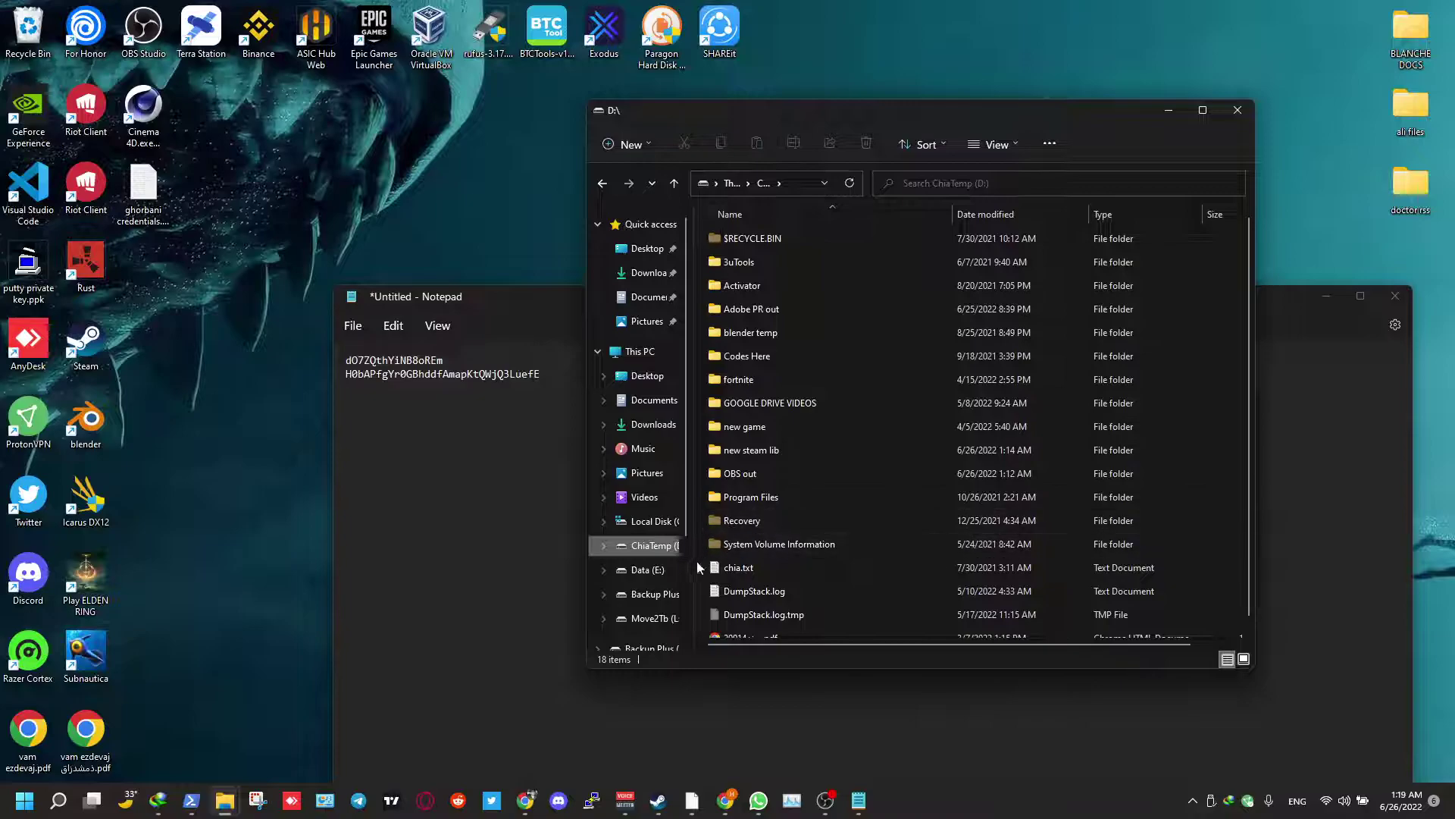
click(652, 573)
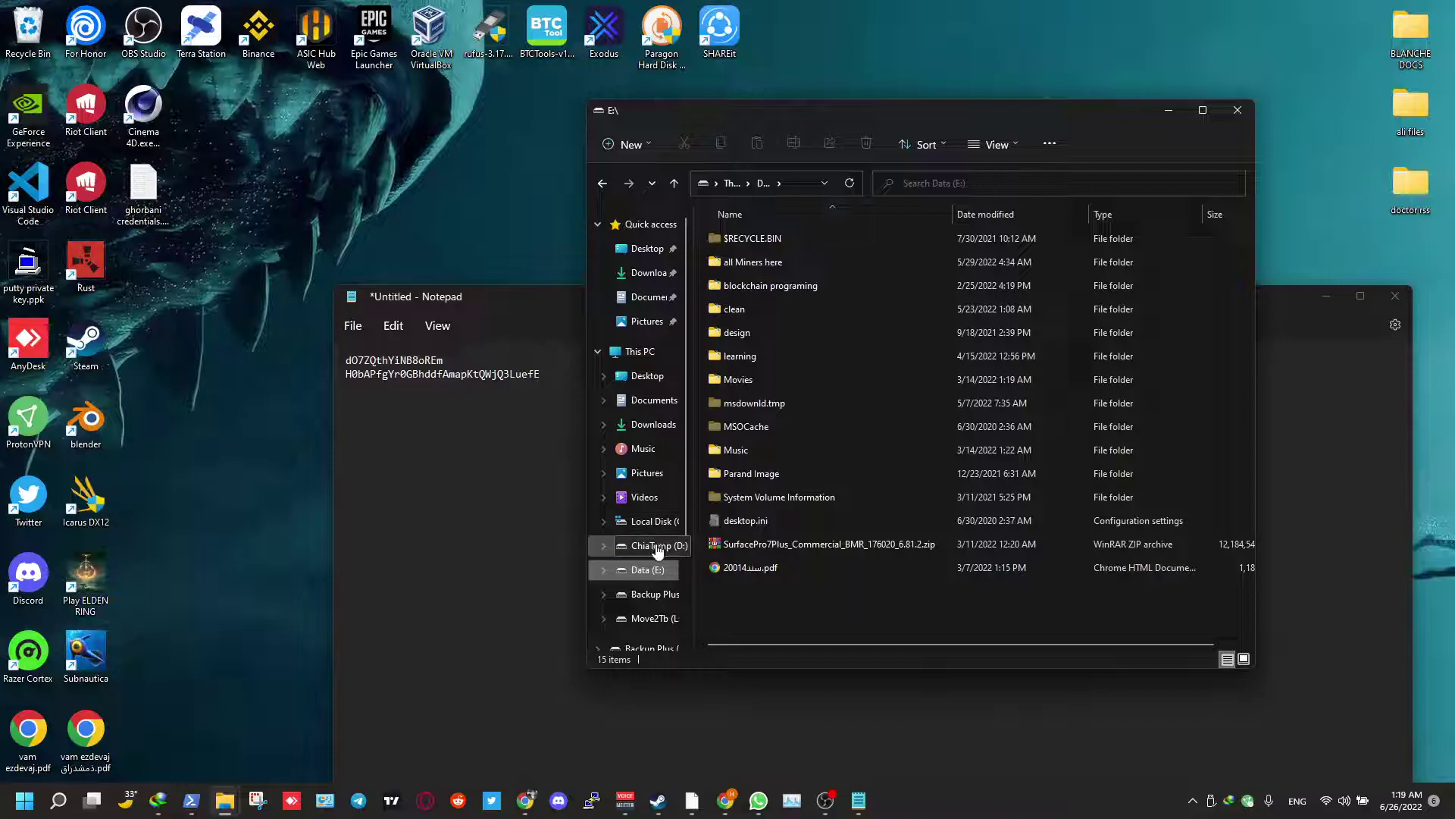
click(656, 547)
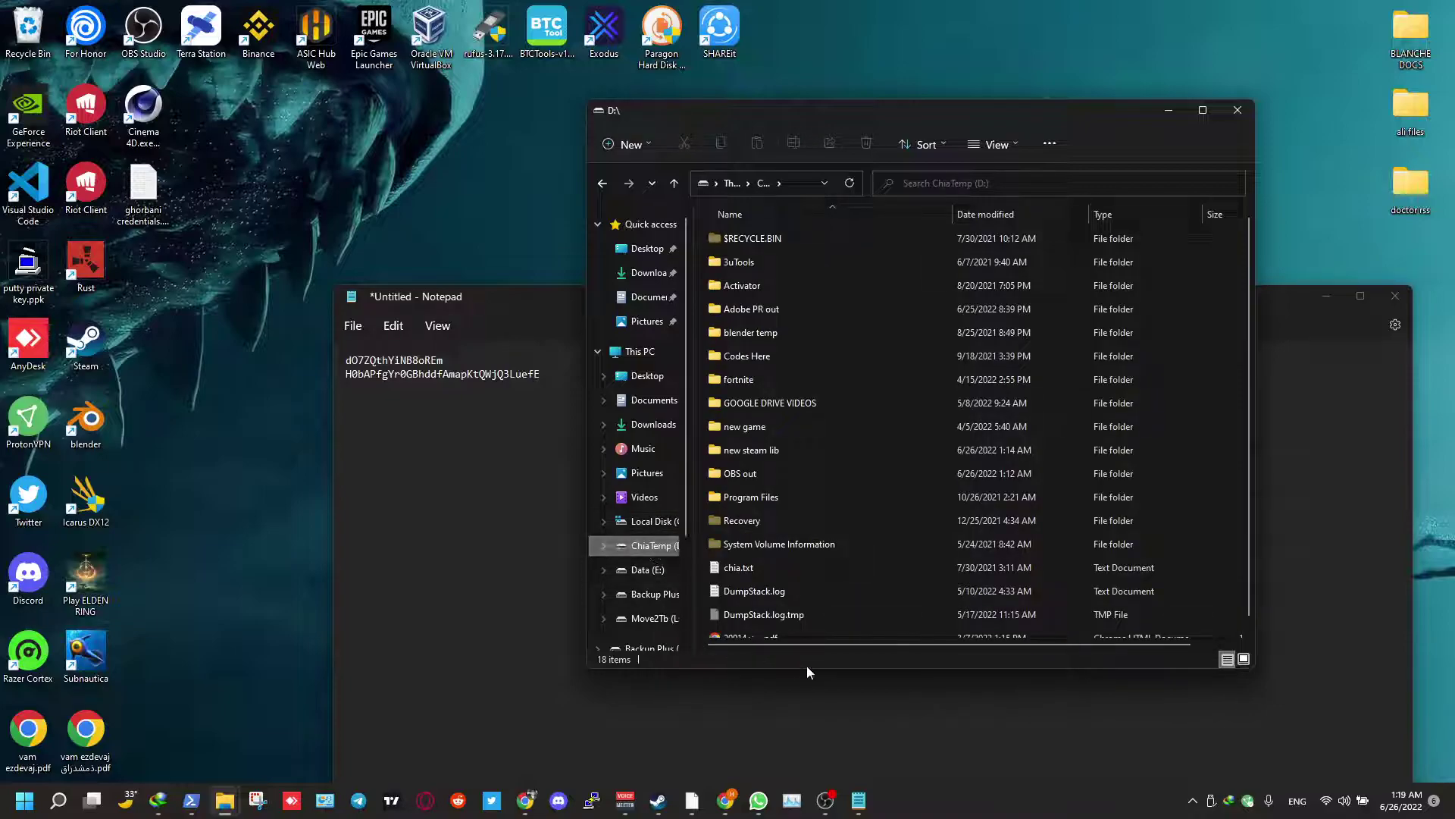
click(826, 800)
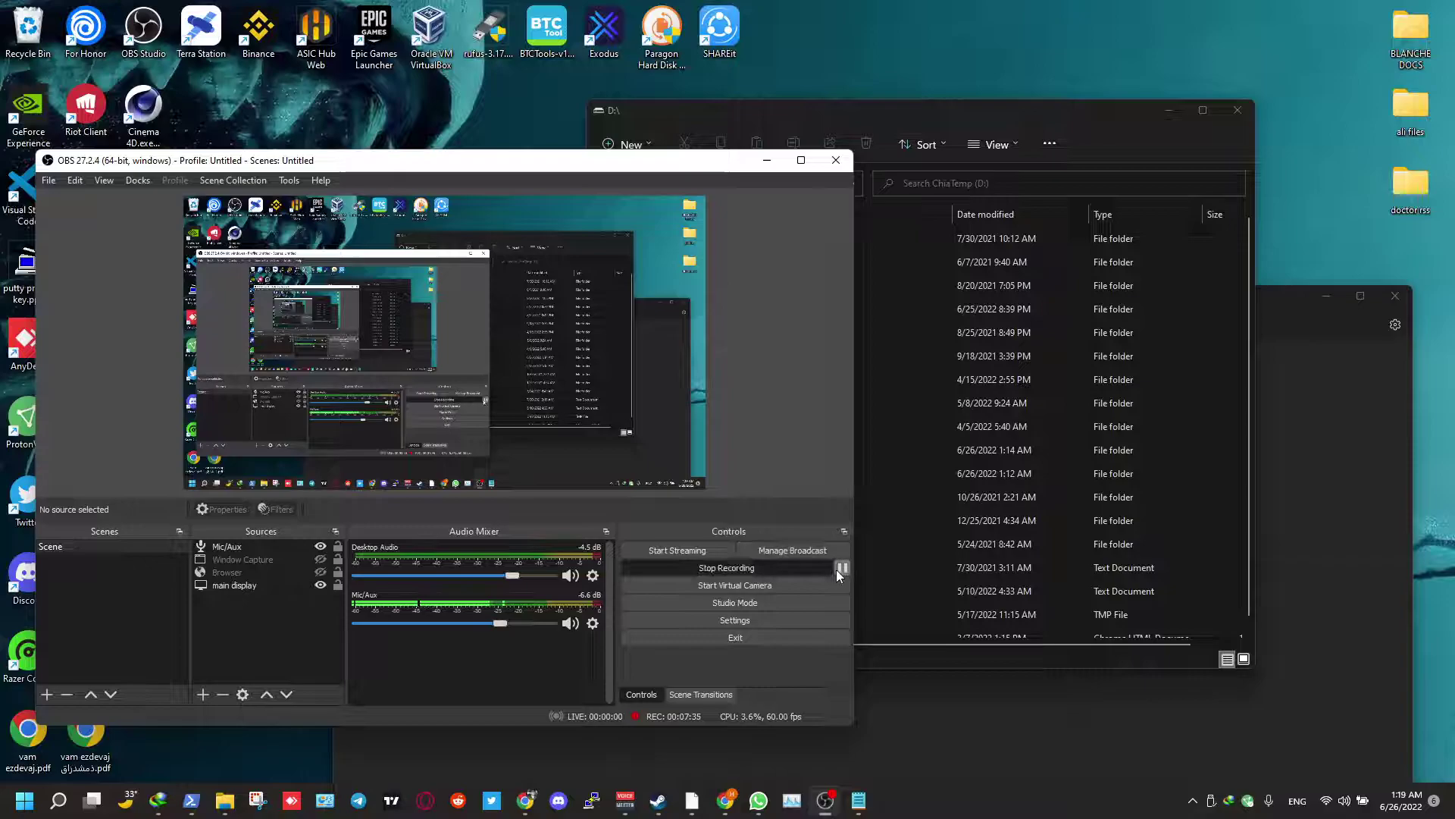
key(alt+Tab)
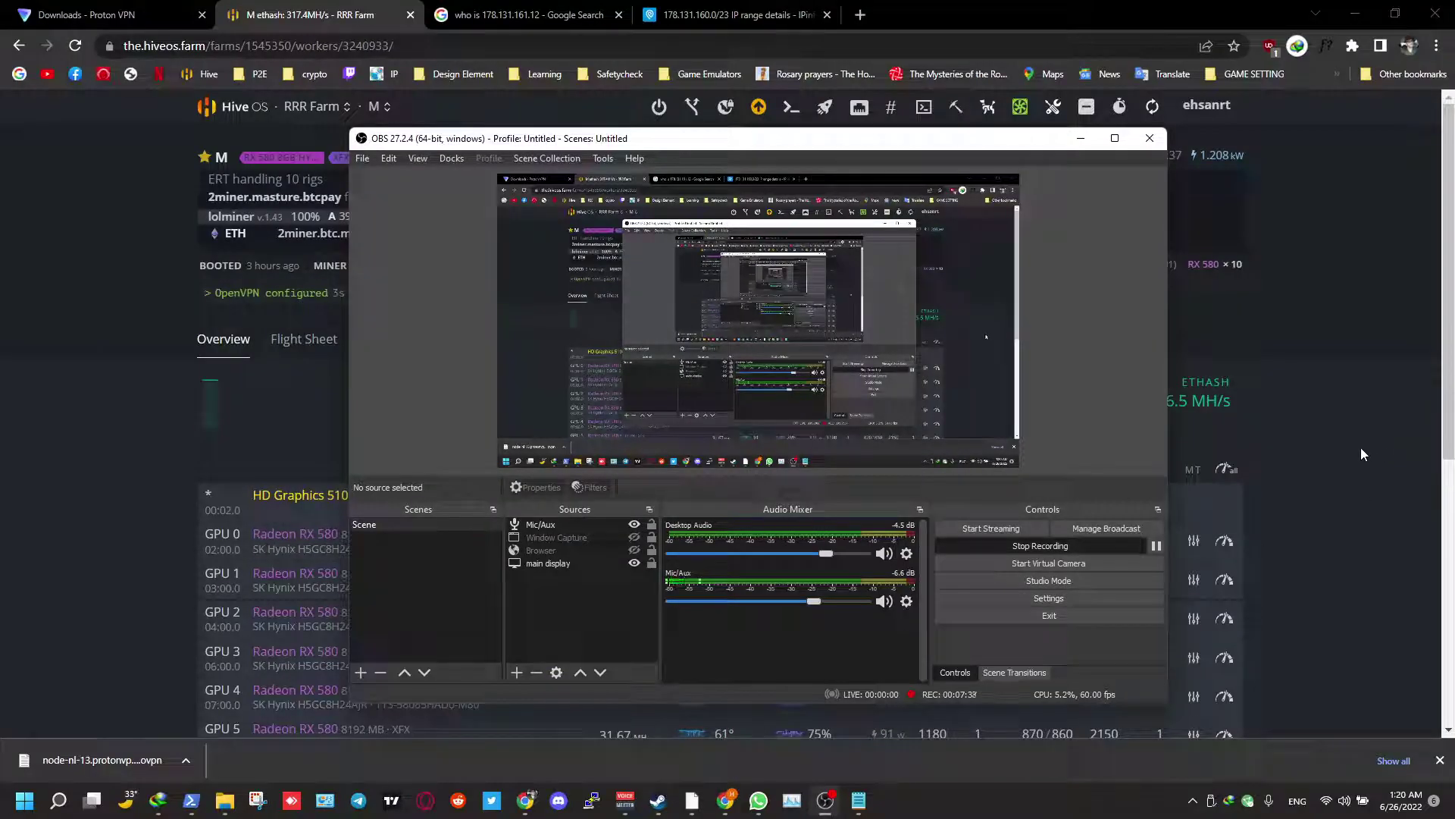
Open and close the 'OpenVPN configured' log on worker M's page.
click(1361, 447)
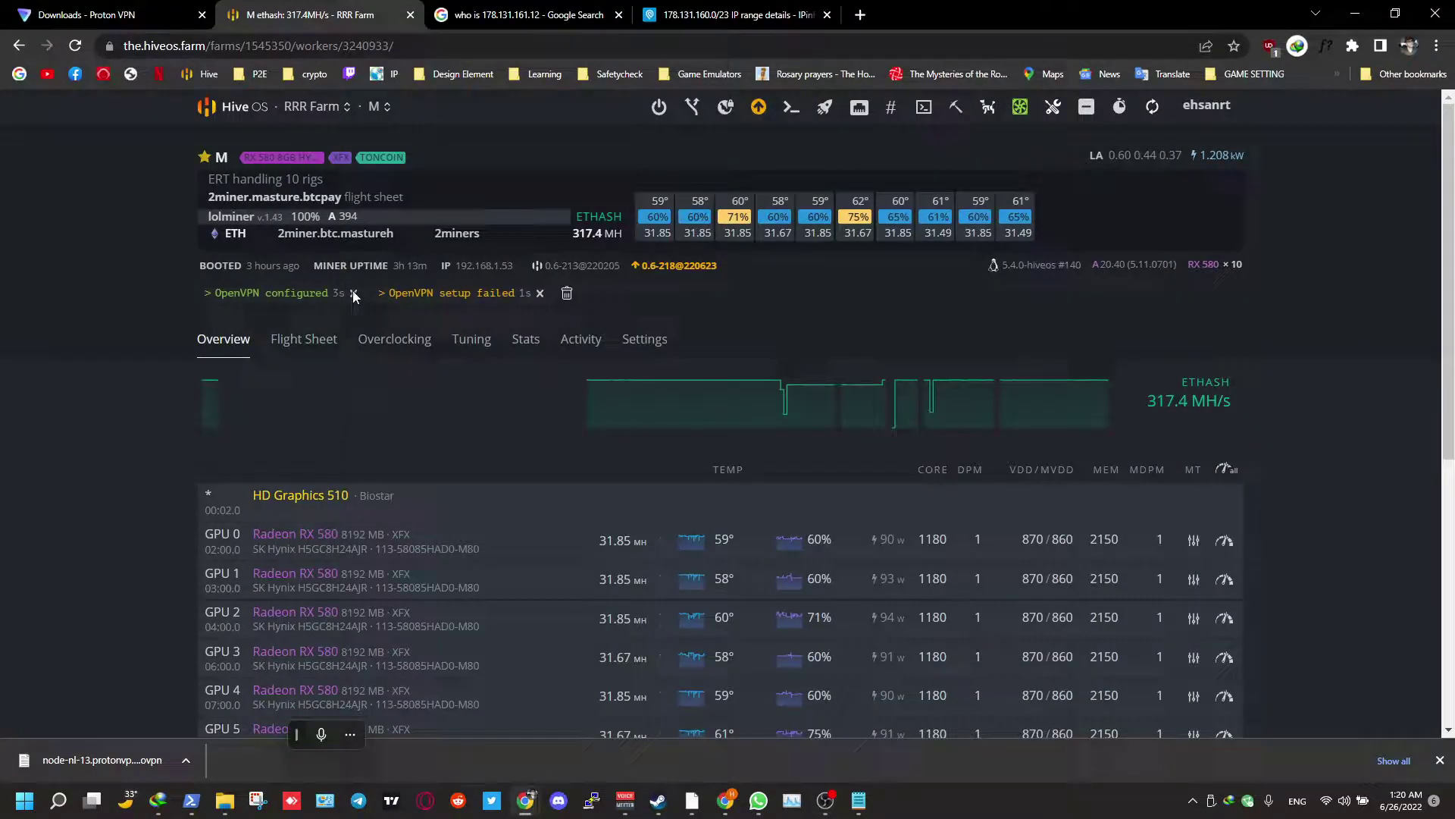
click(311, 297)
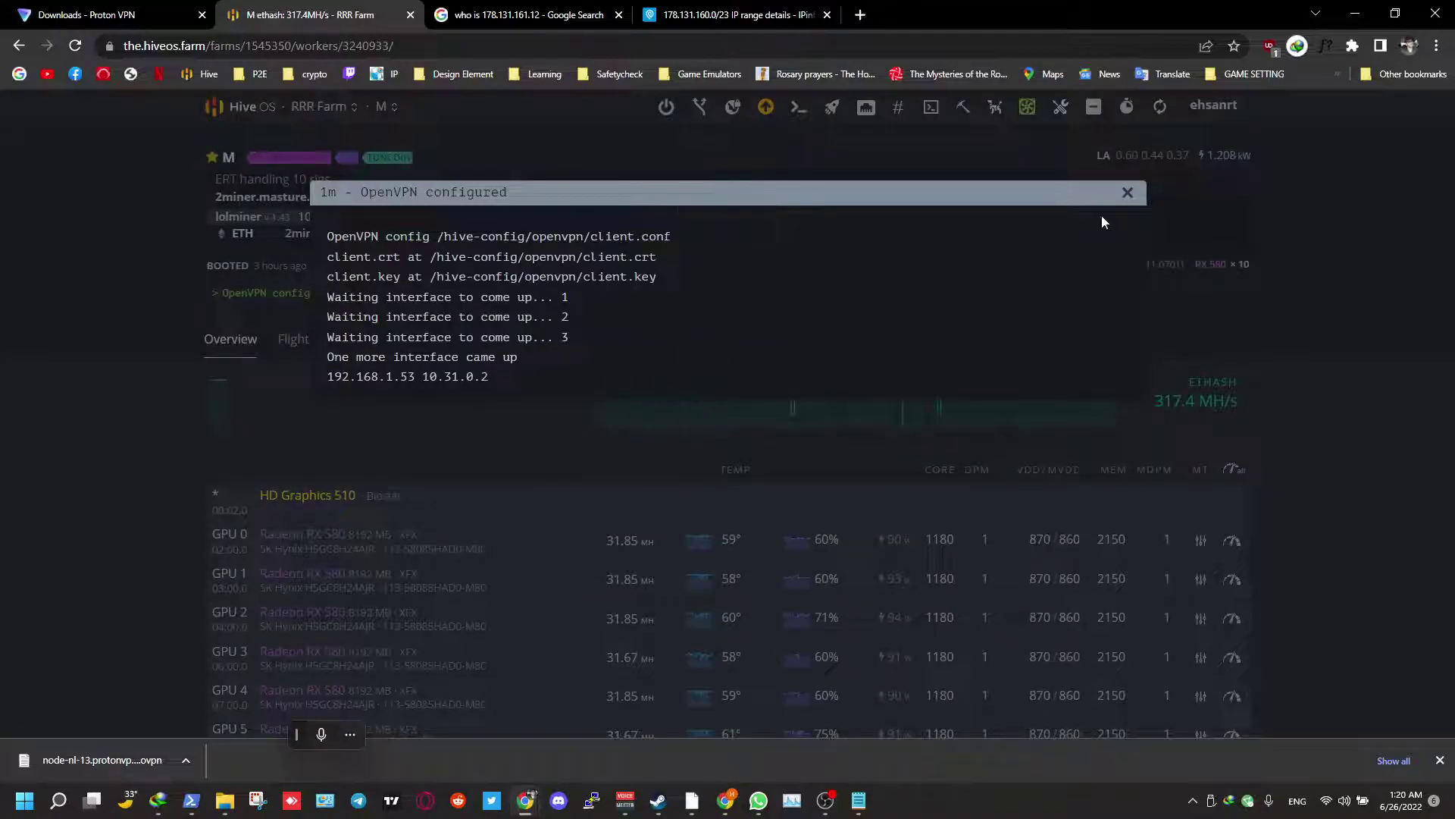
click(1127, 193)
Copy worker M's new Remote IP from the system info section.
scroll(1248, 494, down, 6)
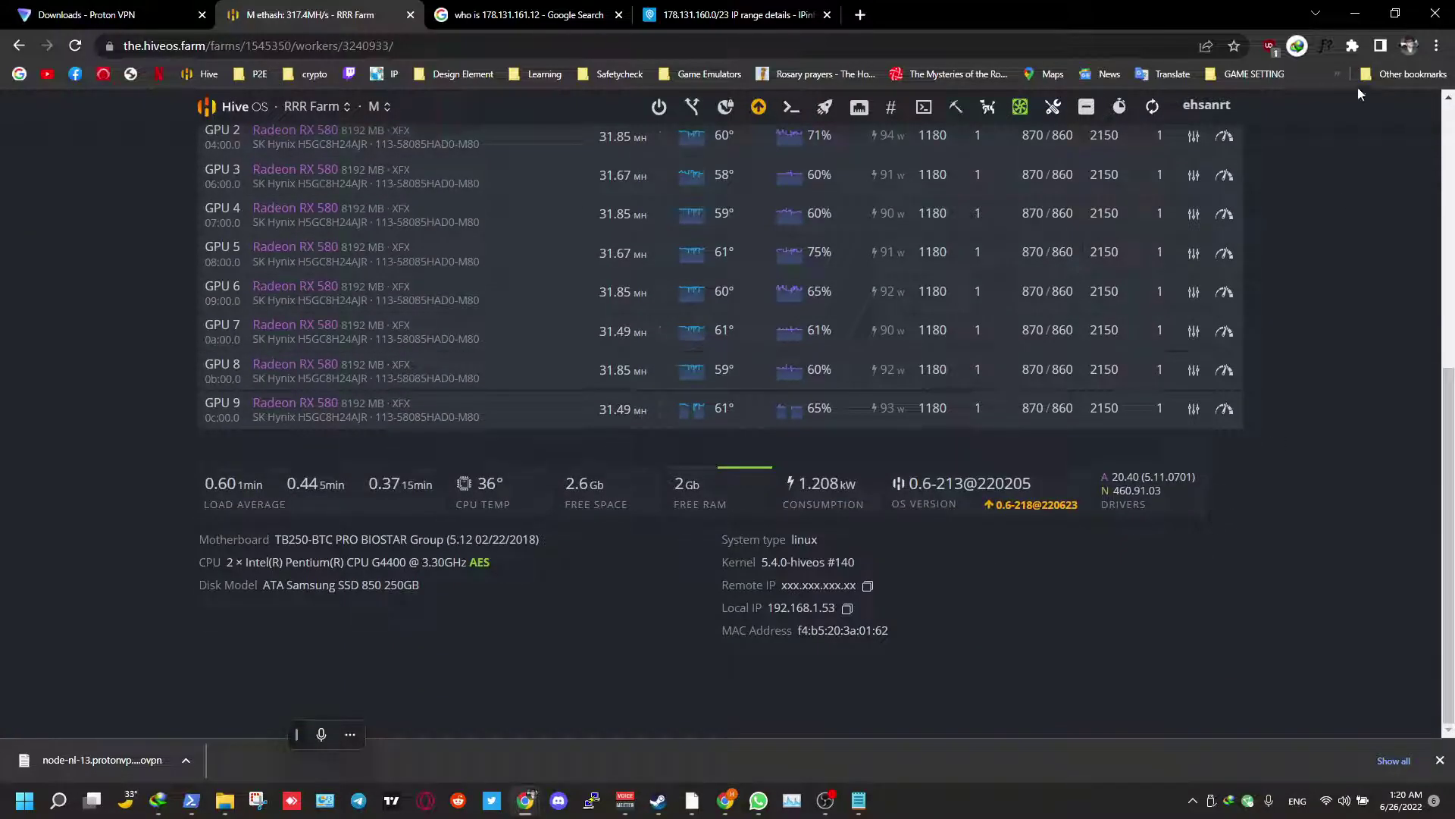
scroll(1244, 374, up, 6)
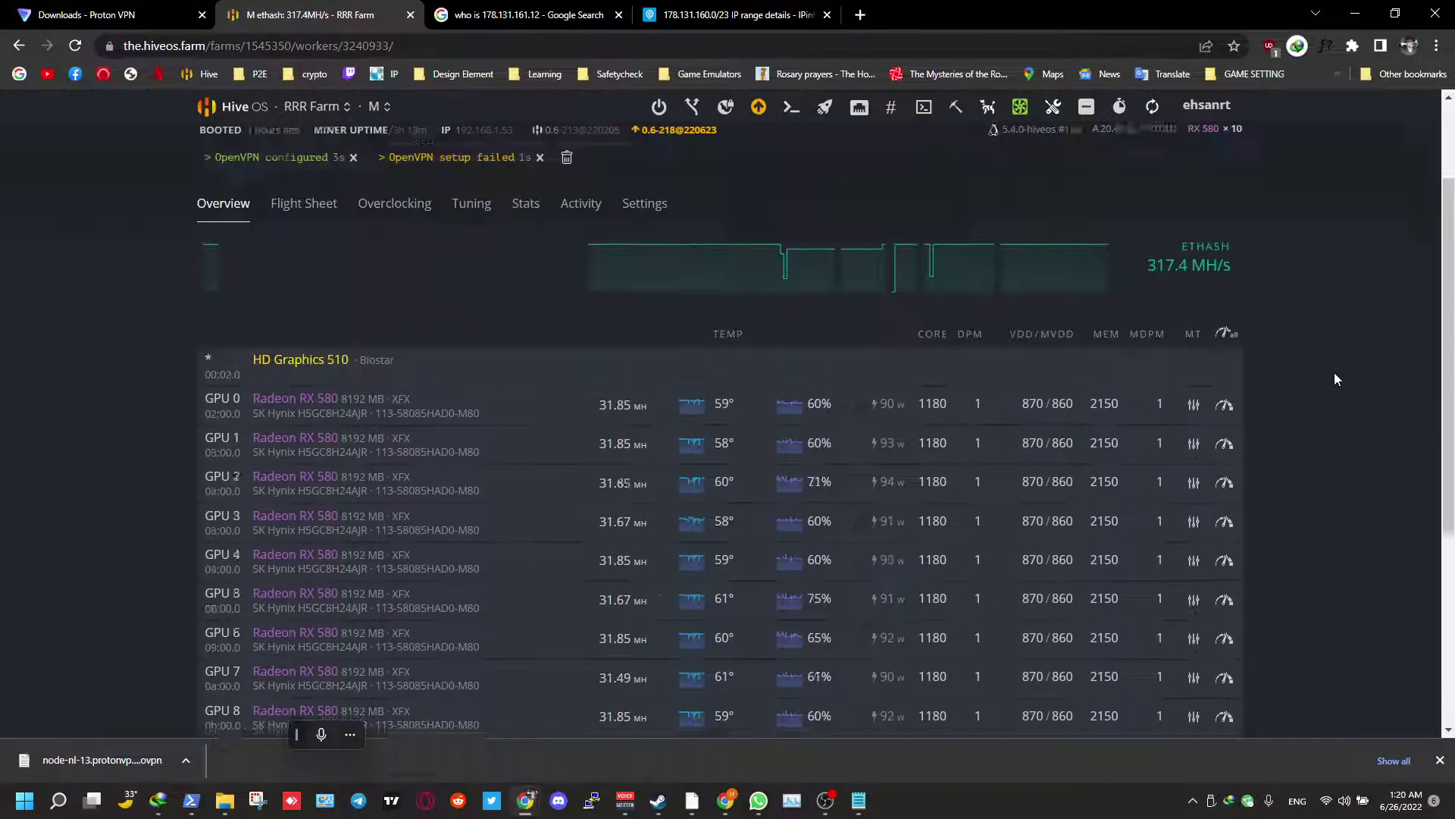
scroll(1188, 458, down, 6)
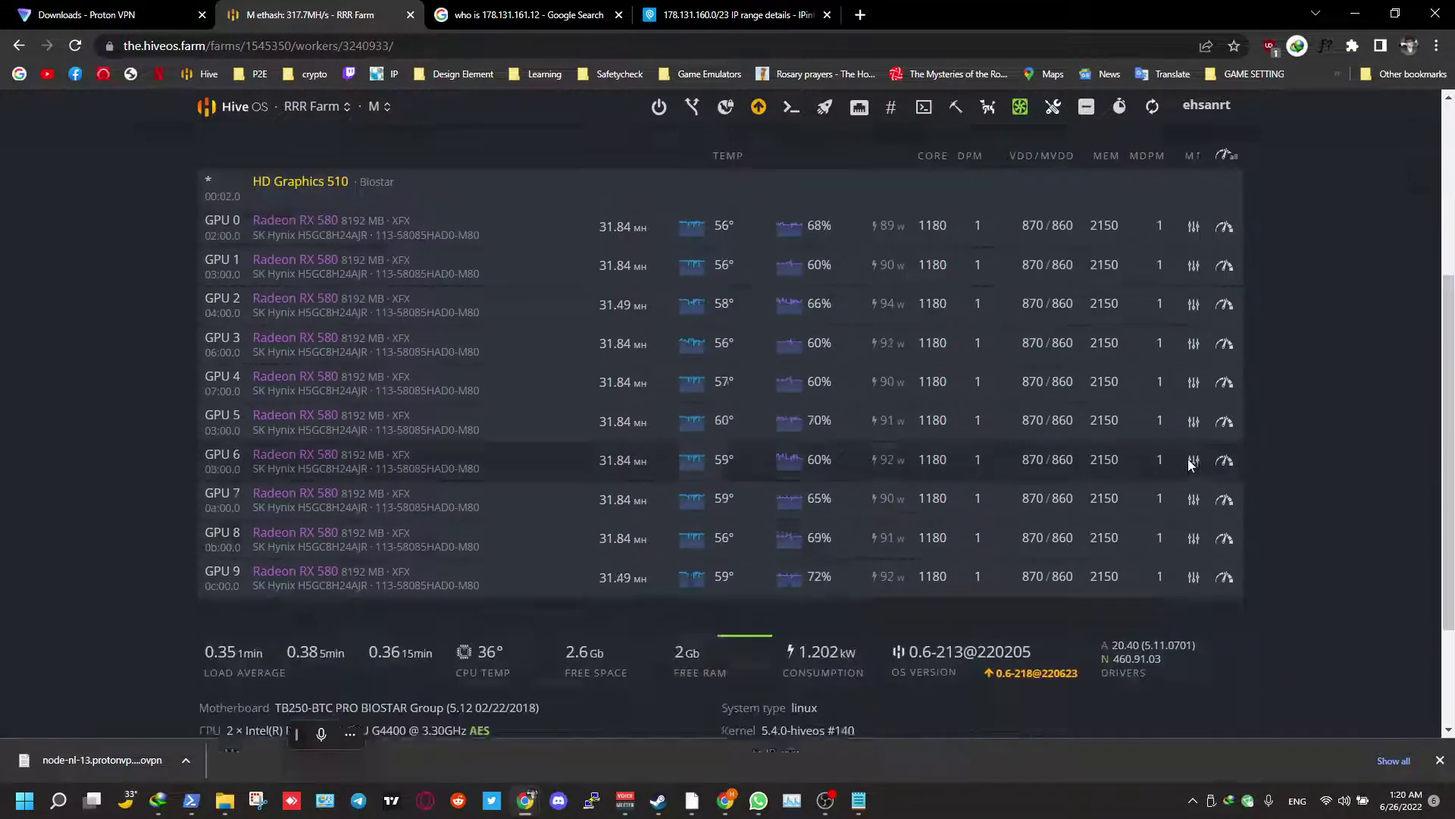
double_click(817, 582)
key(ctrl+c)
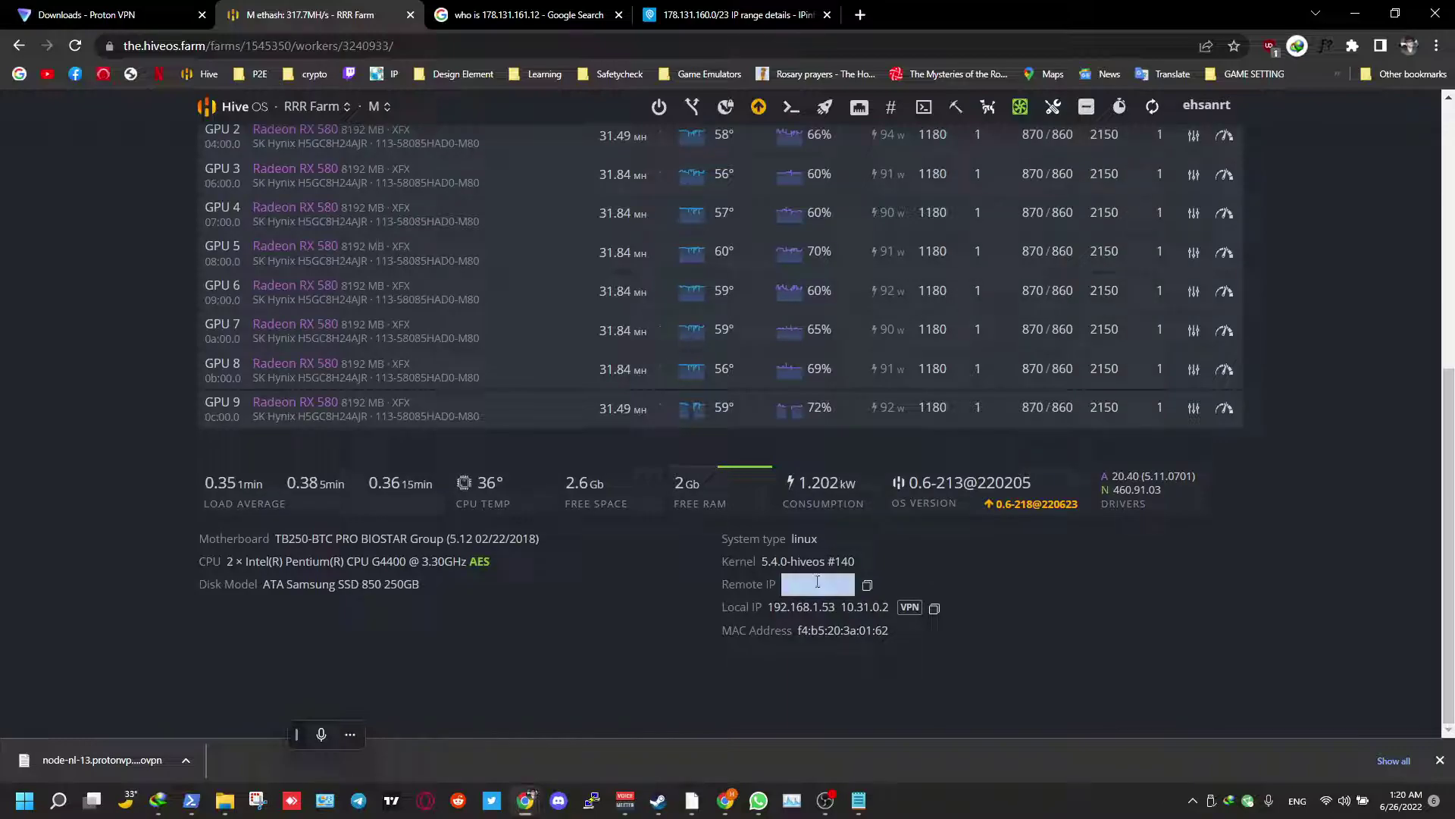
click(817, 582)
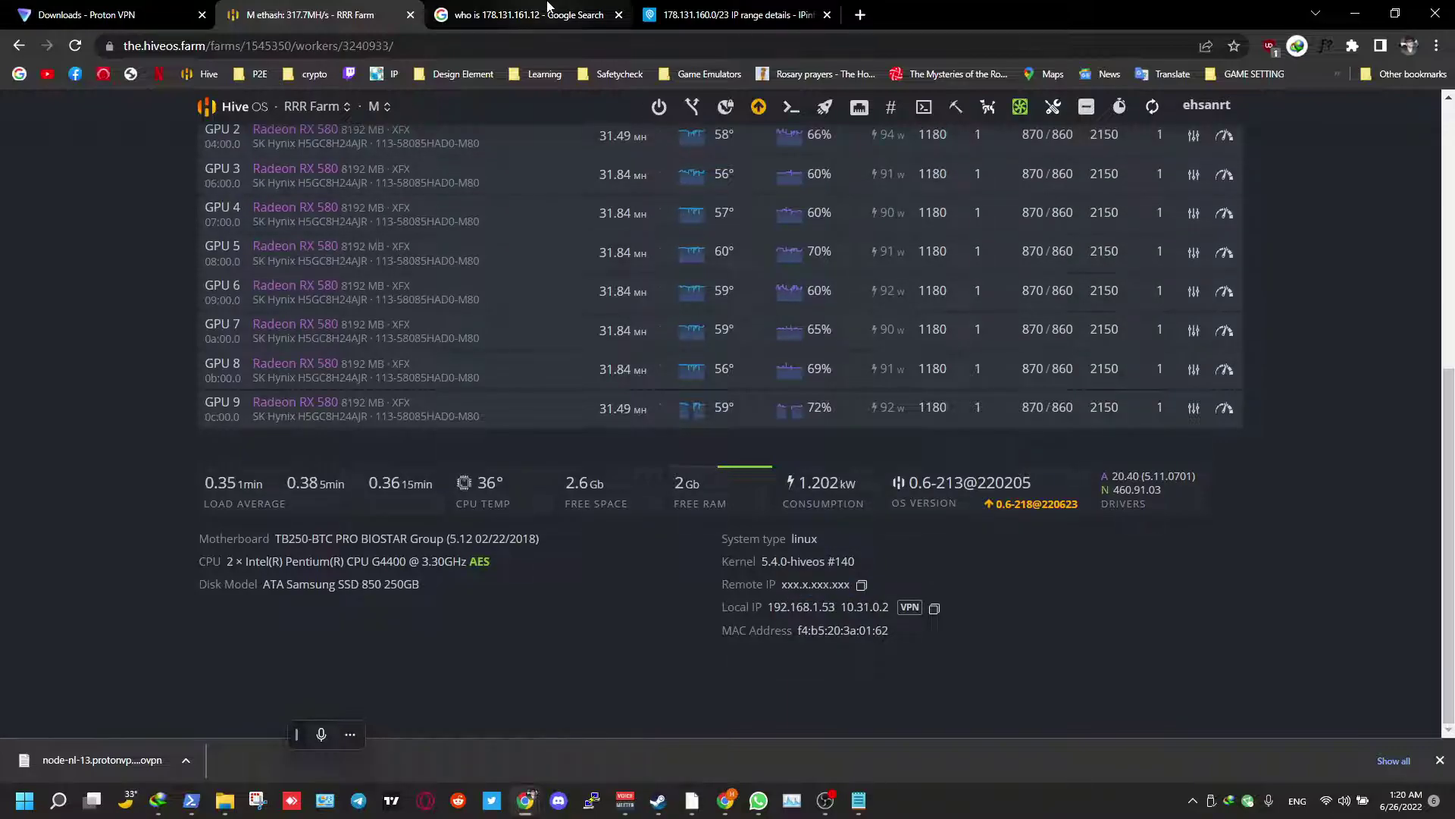
Search ipinfo.io for 190.2.146.228 and confirm it geolocates to Amsterdam, North Holland, Netherlands.
click(661, 15)
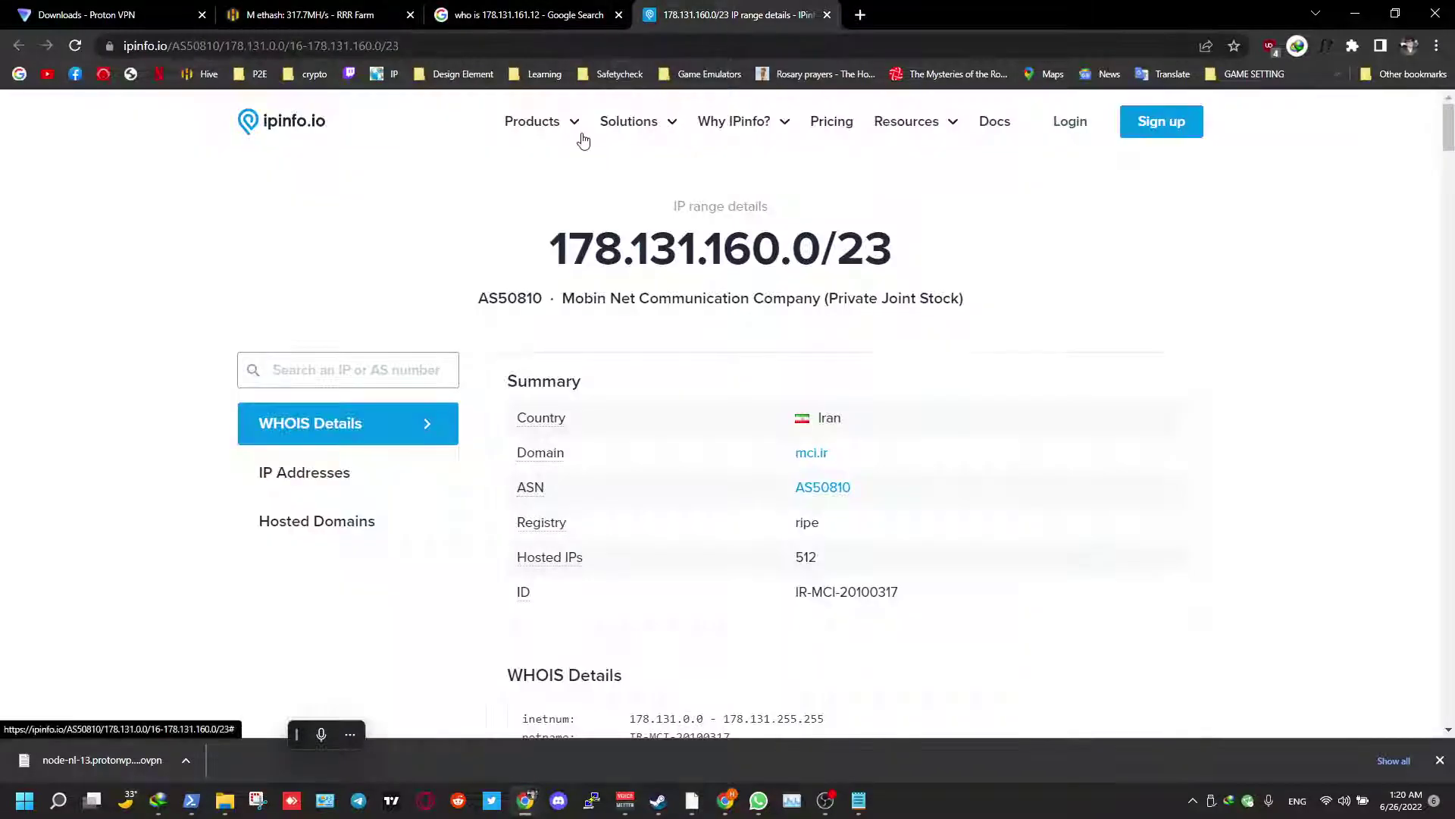
click(295, 371)
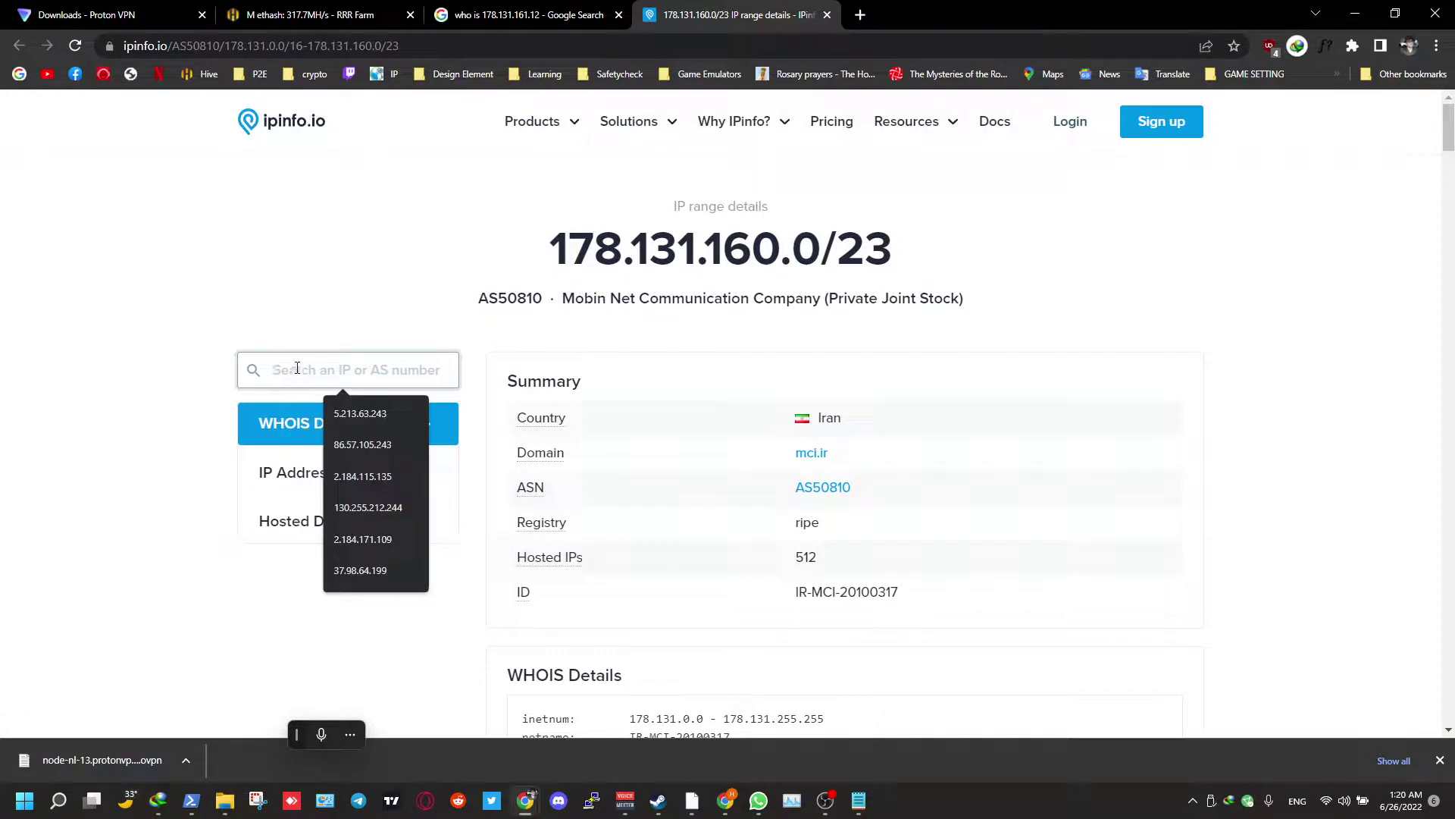
key(ctrl+v)
key(Return)
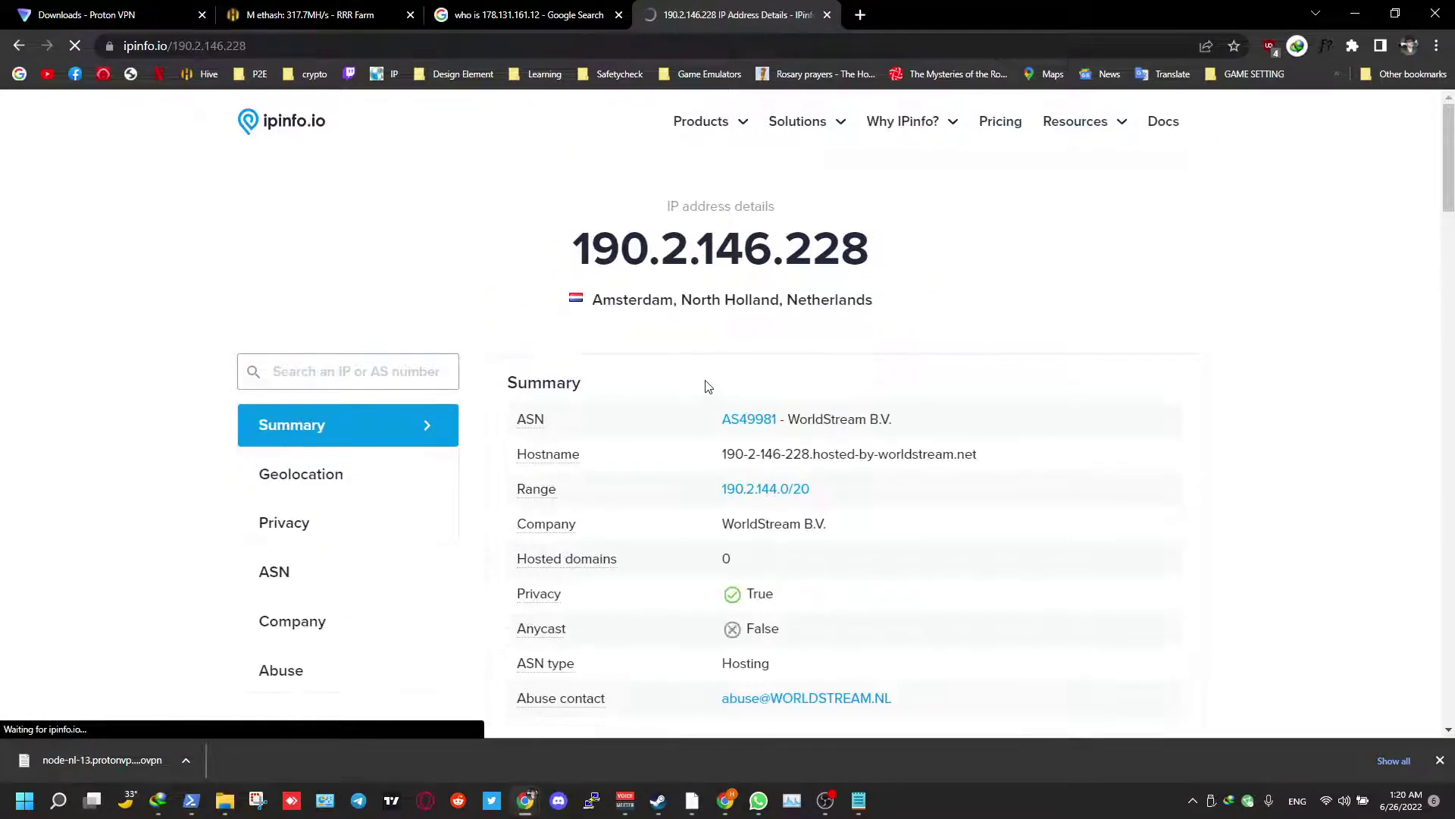
scroll(705, 393, down, 5)
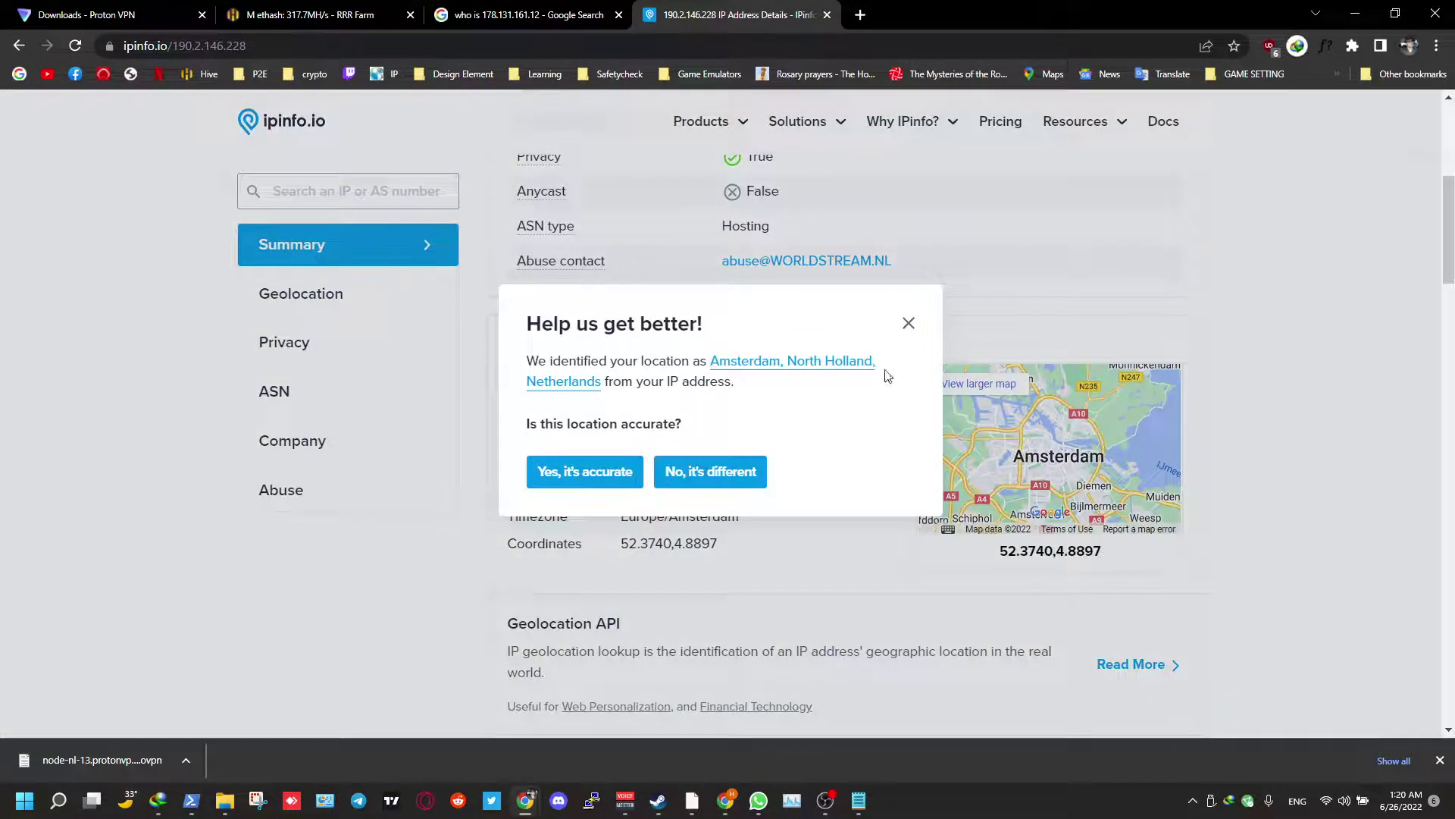
click(909, 323)
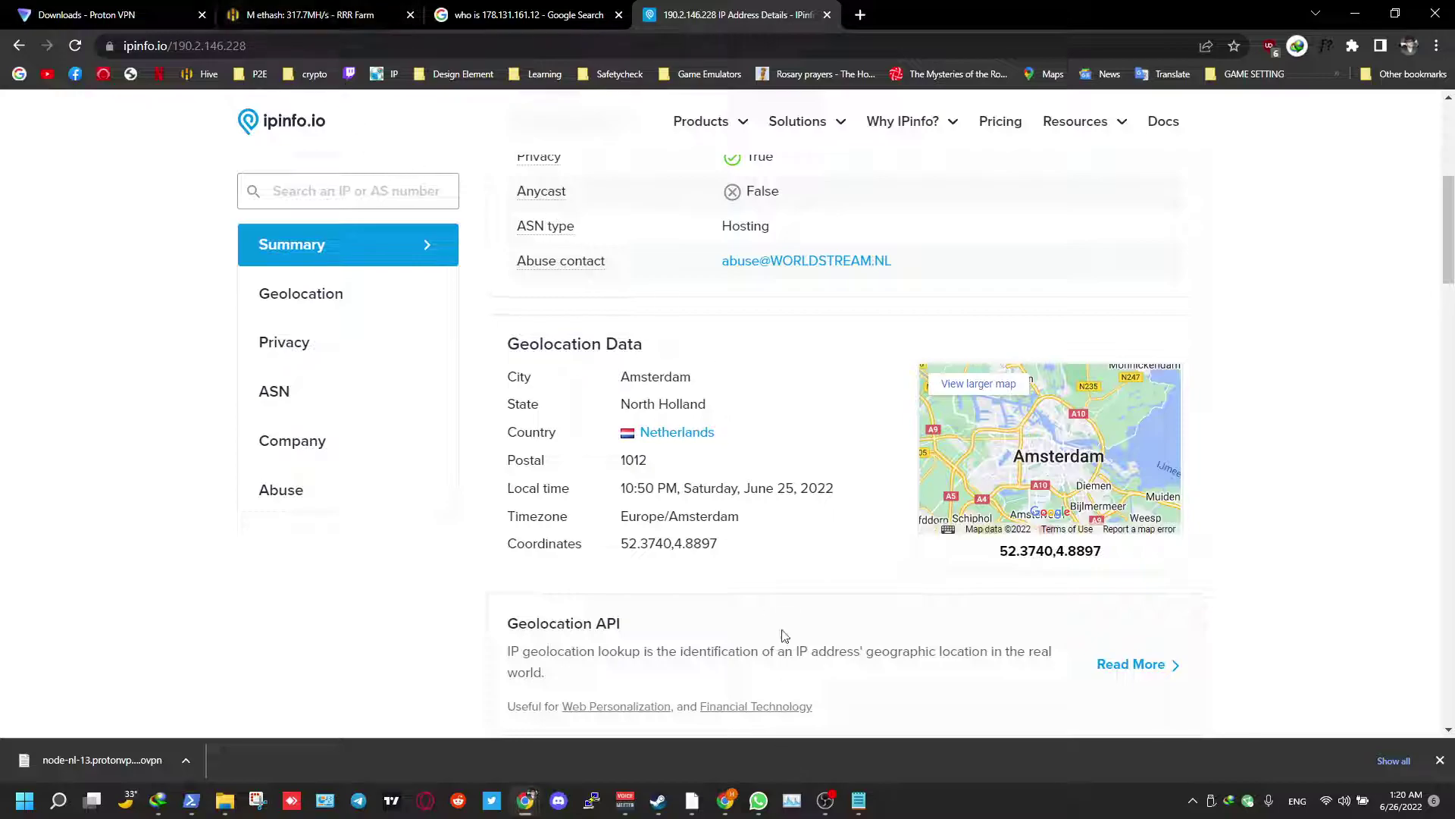
click(829, 799)
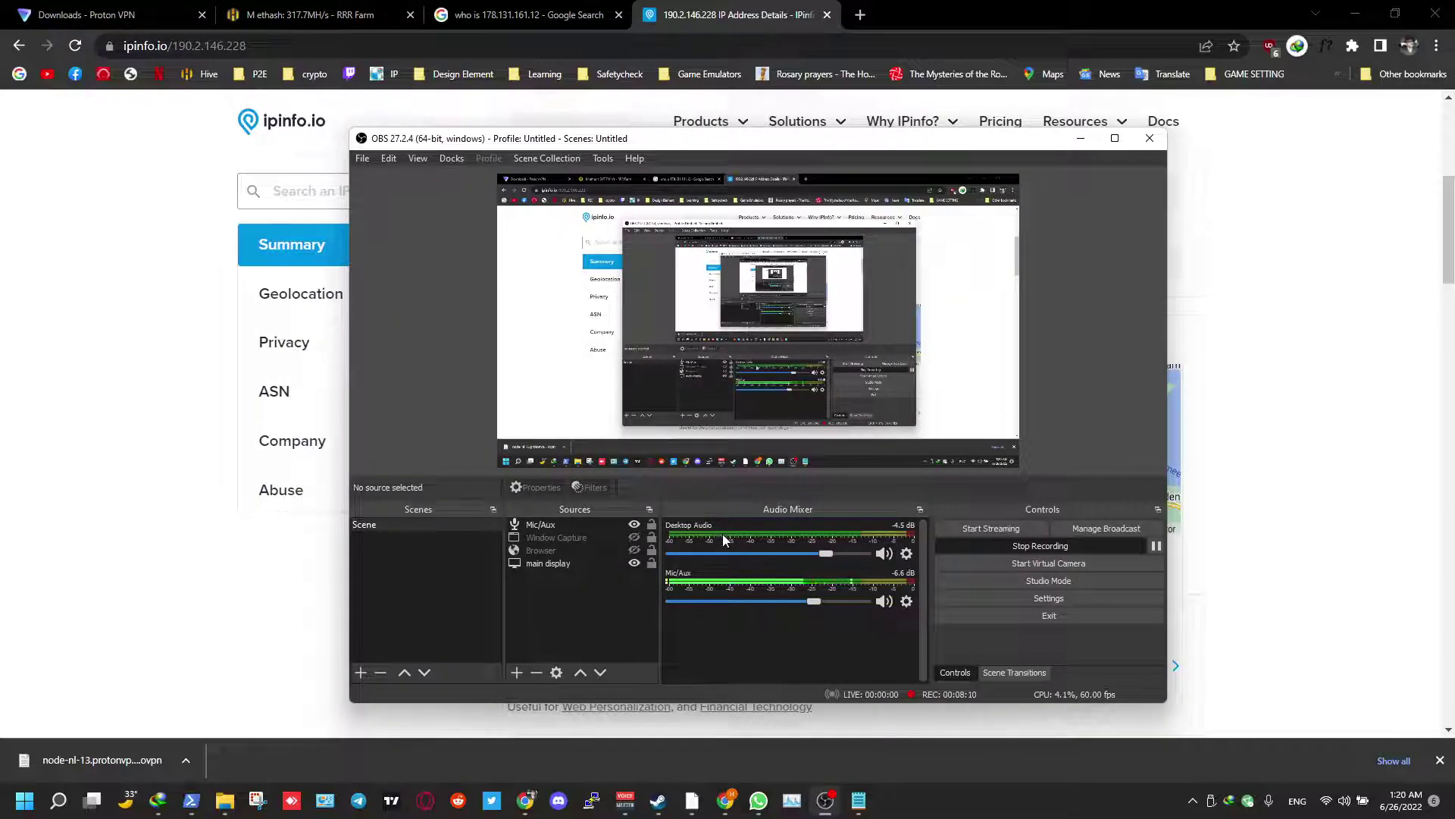